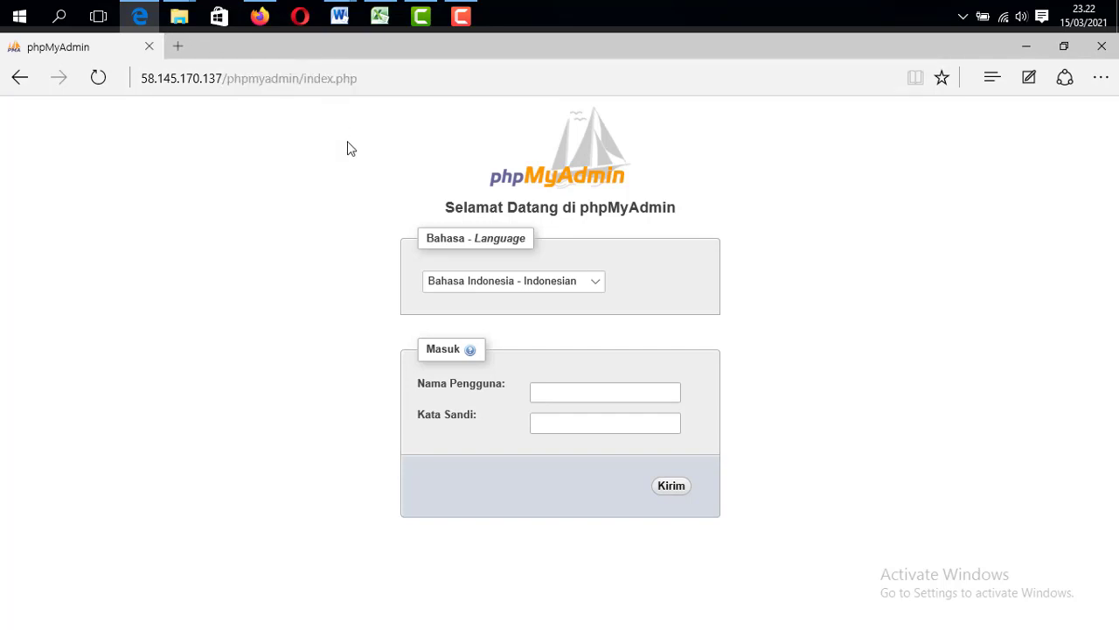
Open a blank browser tab and close the phpMyAdmin login page
{"action": "left_click", "coordinate": [175, 47]}
{"action": "left_click", "coordinate": [148, 48]}
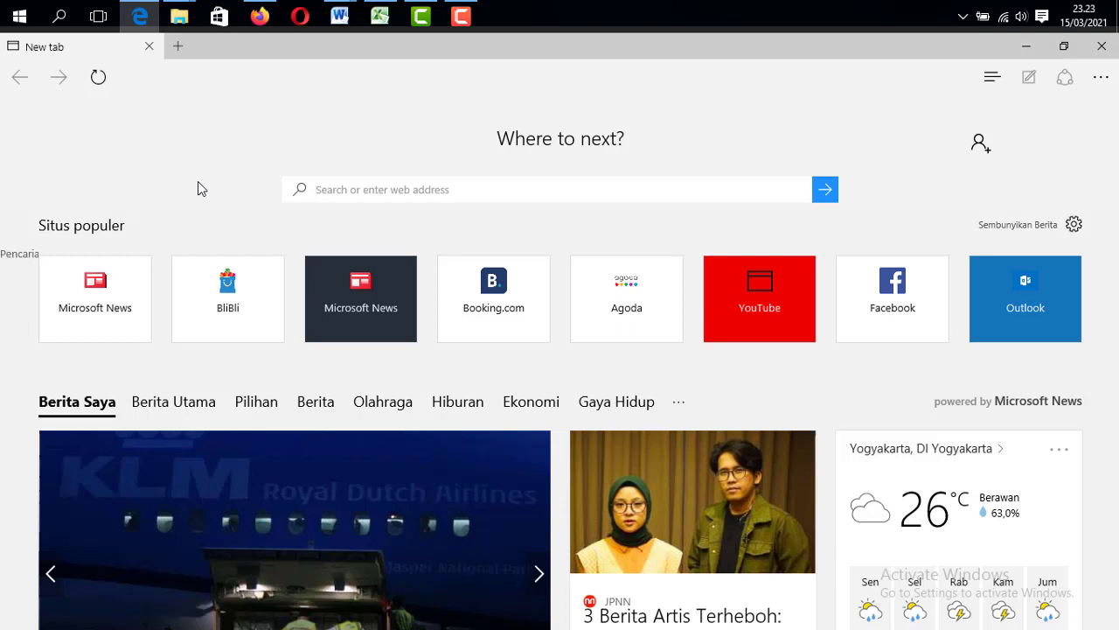
Copy the phpMyAdmin link from the WhatsApp Web chat with Salin, then return to the blank Edge tab
{"action": "left_click", "coordinate": [260, 18]}
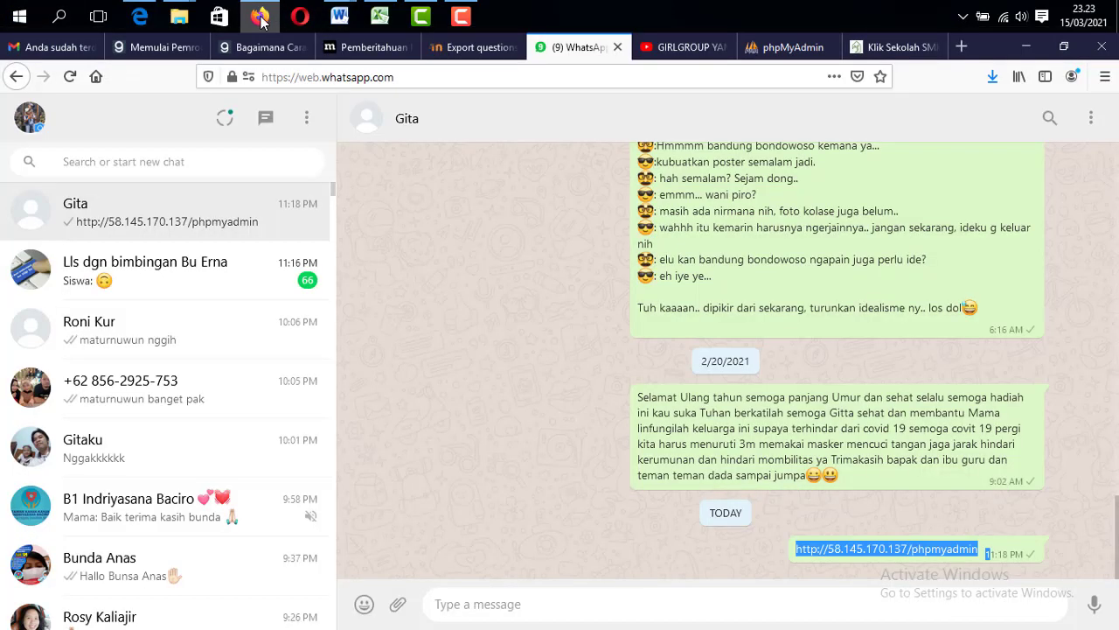
{"action": "right_click", "coordinate": [899, 549]}
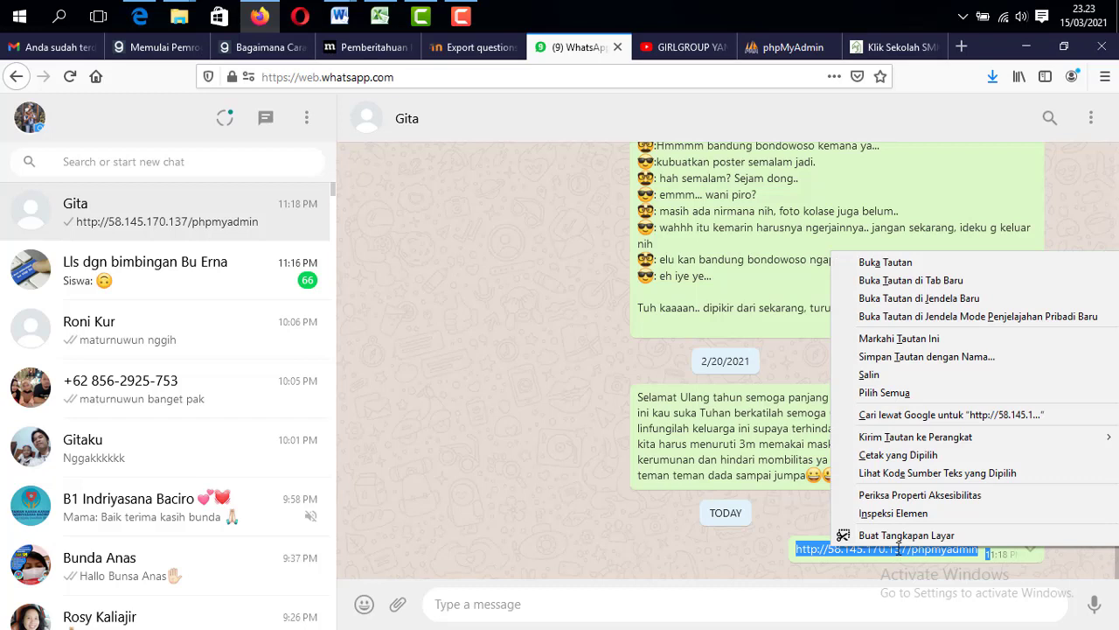
{"action": "left_click", "coordinate": [870, 376]}
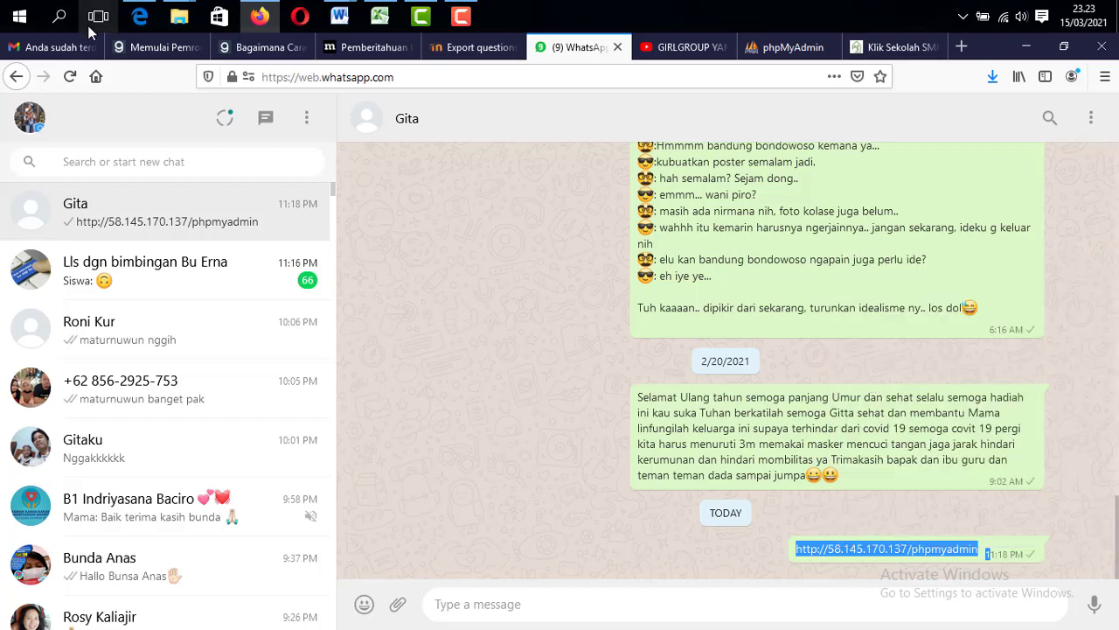
{"action": "left_click", "coordinate": [139, 15]}
{"action": "scroll", "coordinate": [208, 93], "scroll_direction": "down", "scroll_amount": 1}
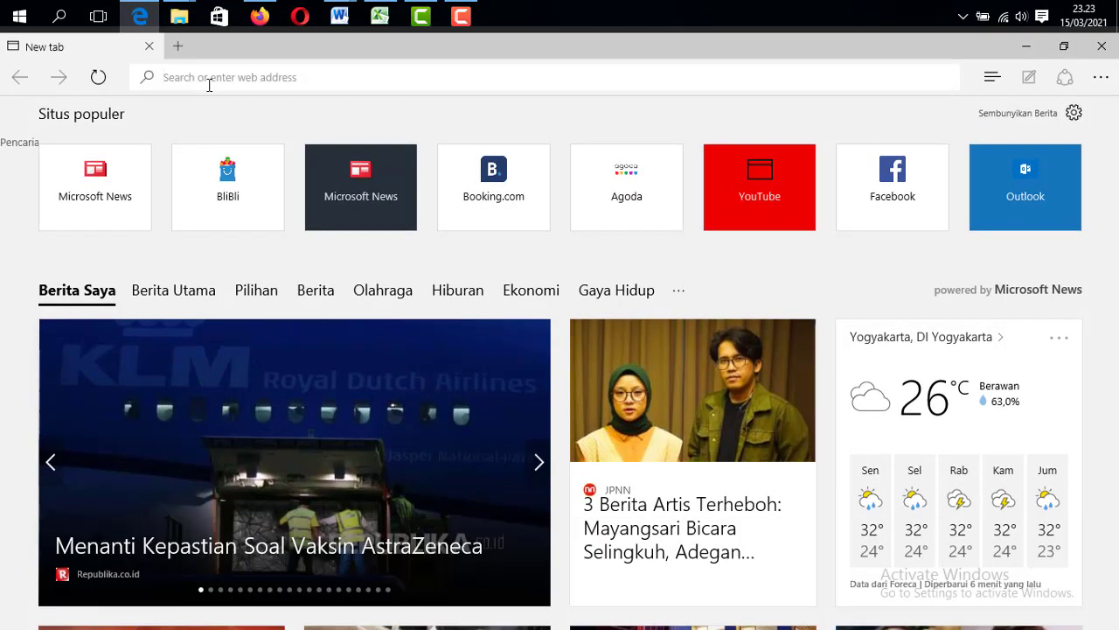
Paste and load the phpMyAdmin address, then sign in with the account's username and password
{"action": "key", "text": "ctrl+v"}
{"action": "key", "text": "Return"}
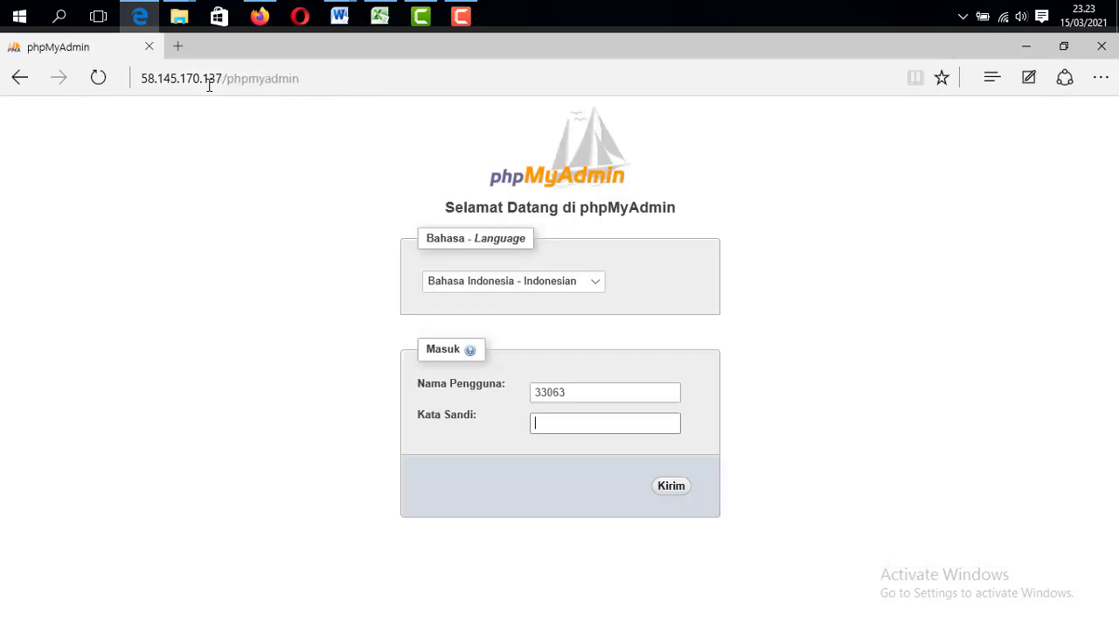
{"action": "left_click", "coordinate": [570, 392]}
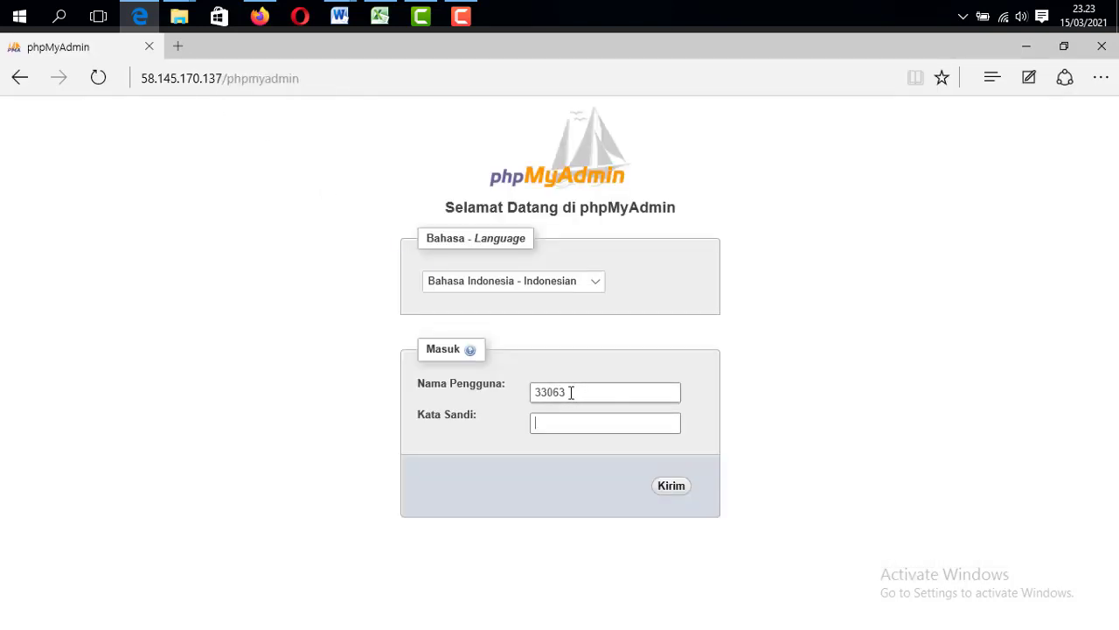
{"action": "left_click_drag", "start_coordinate": [570, 392], "coordinate": [422, 383]}
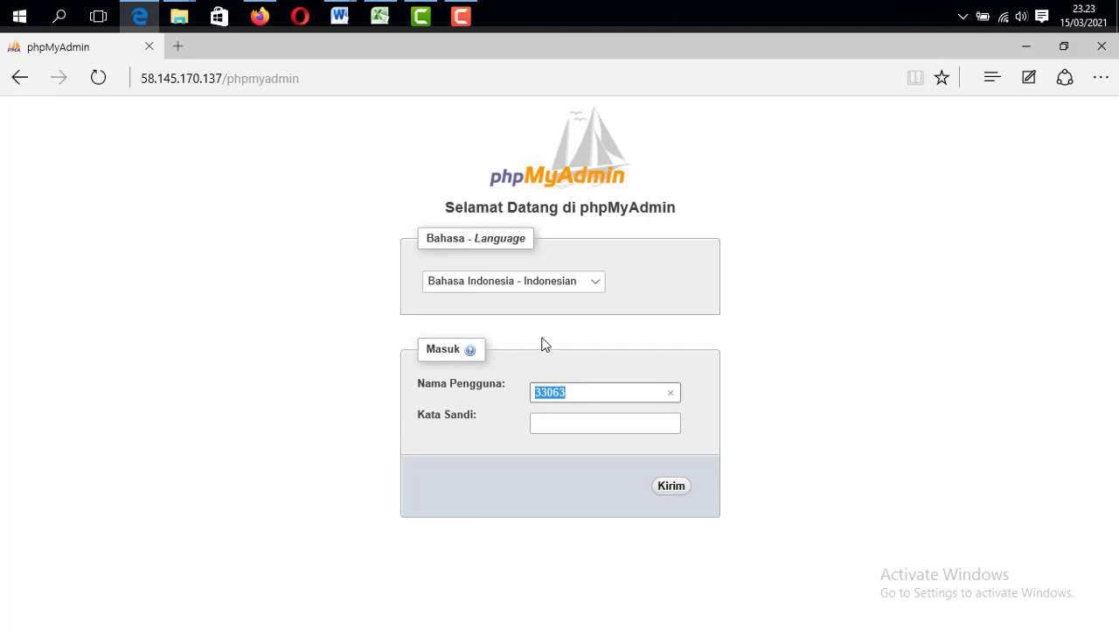
{"action": "left_click", "coordinate": [572, 422]}
{"action": "type", "text": "•••••"}
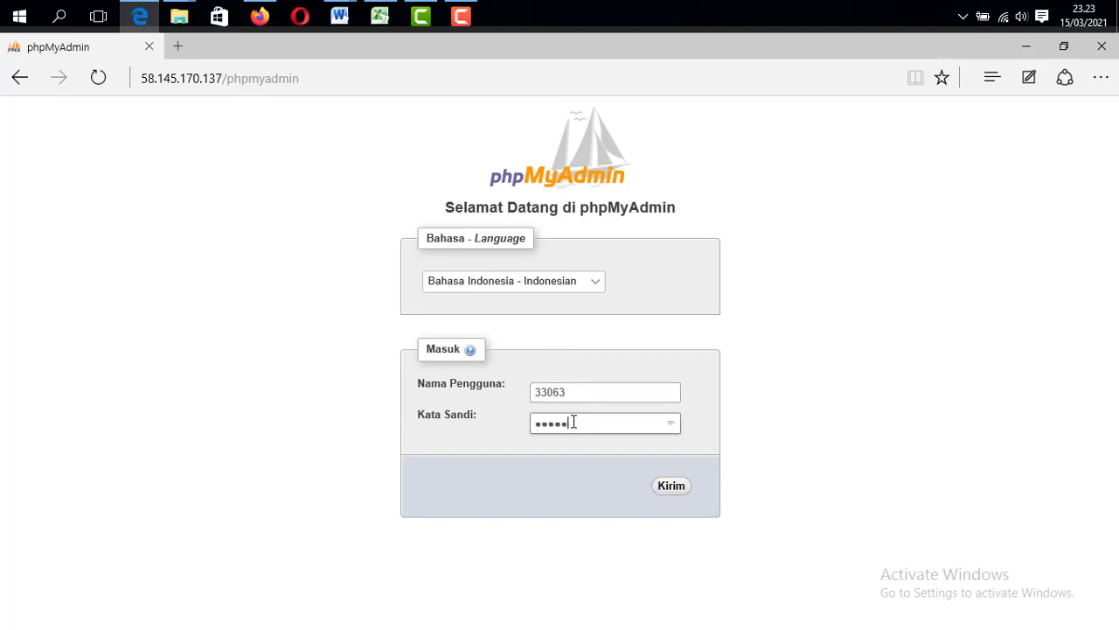
{"action": "left_click", "coordinate": [672, 492]}
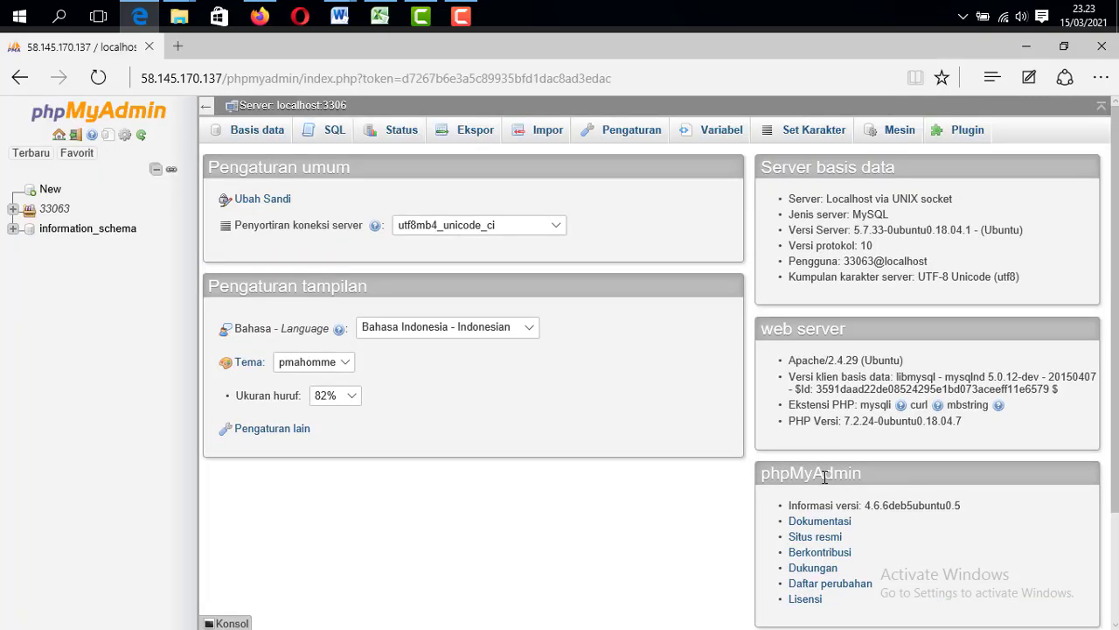
Cancel the Ubah Sandi dialog, then expand the account's database group in the navigation tree
{"action": "left_click", "coordinate": [264, 201]}
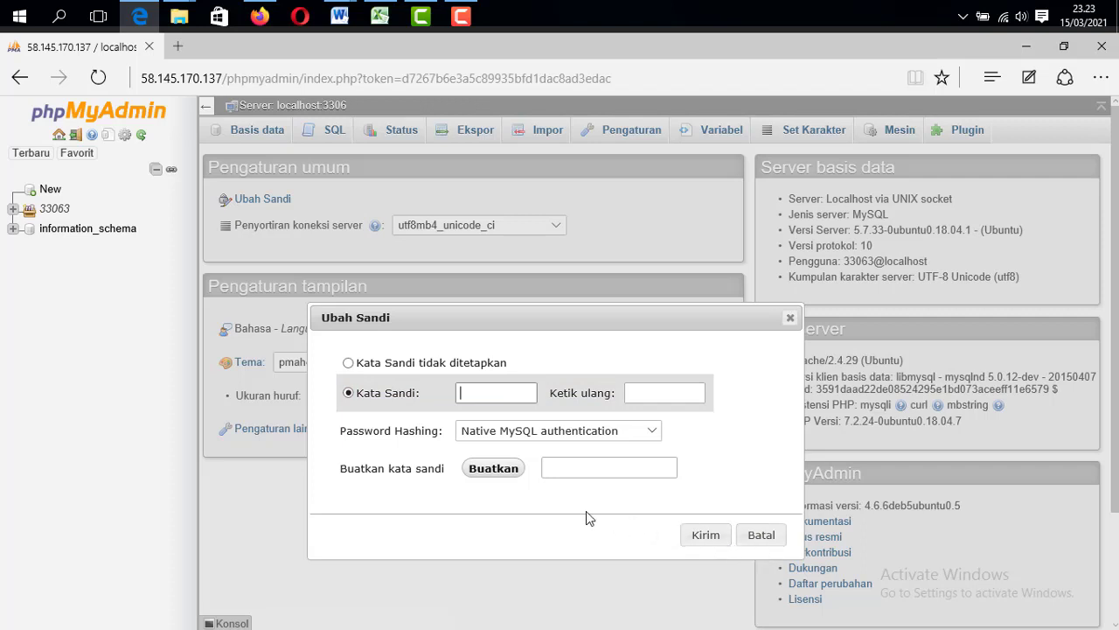
{"action": "left_click", "coordinate": [762, 536]}
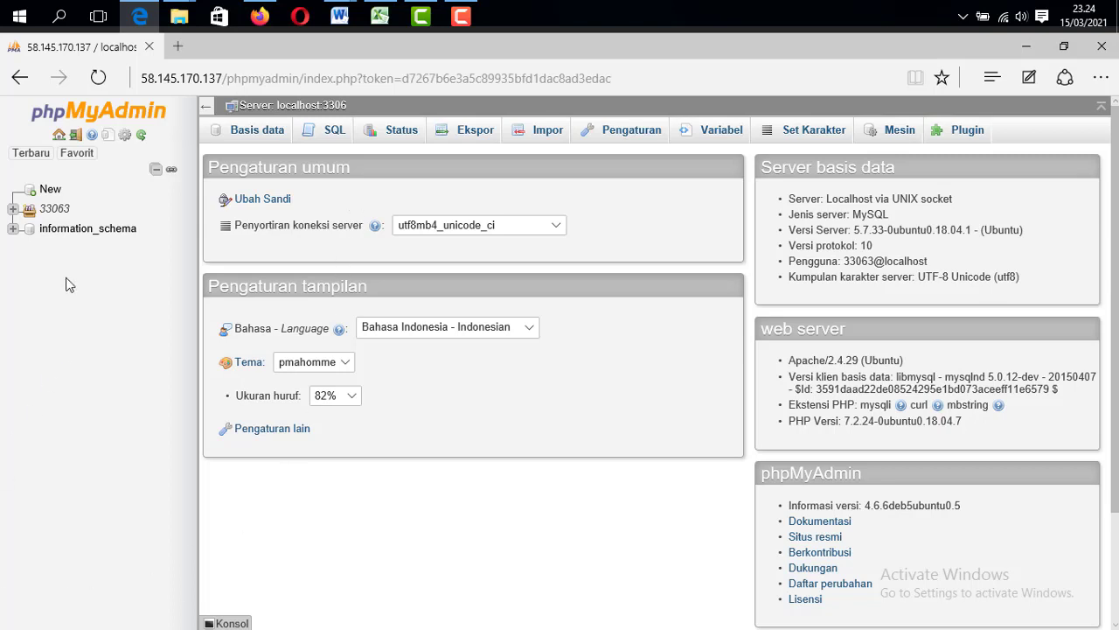
{"action": "left_click", "coordinate": [14, 209]}
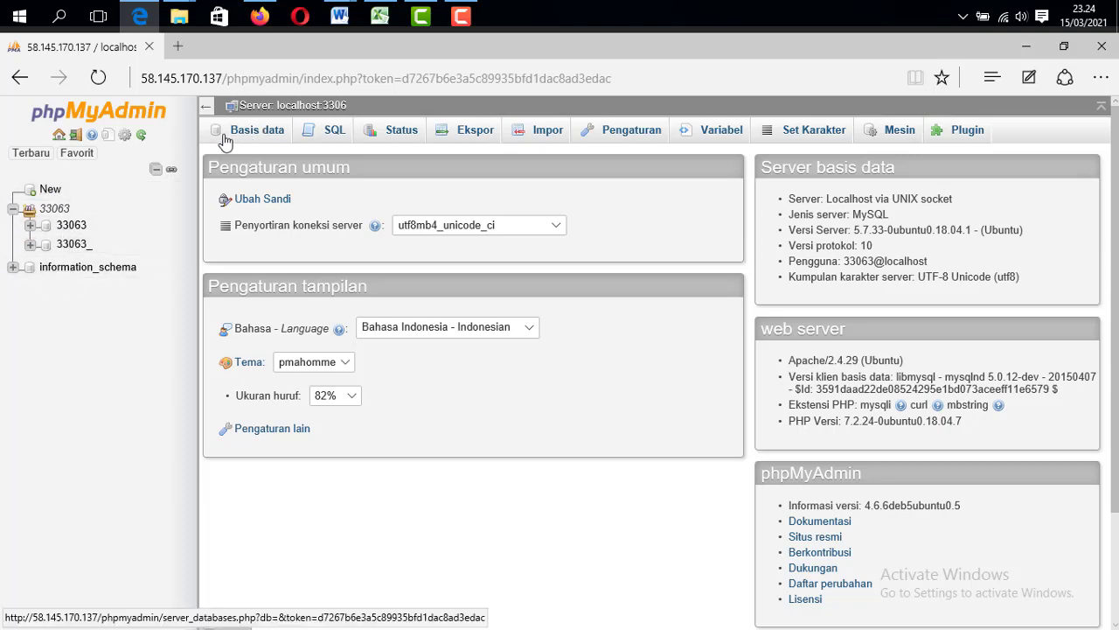
Browse the Basis data, SQL, Status and Ekspor server pages, dismissing the error report
{"action": "left_click", "coordinate": [254, 131]}
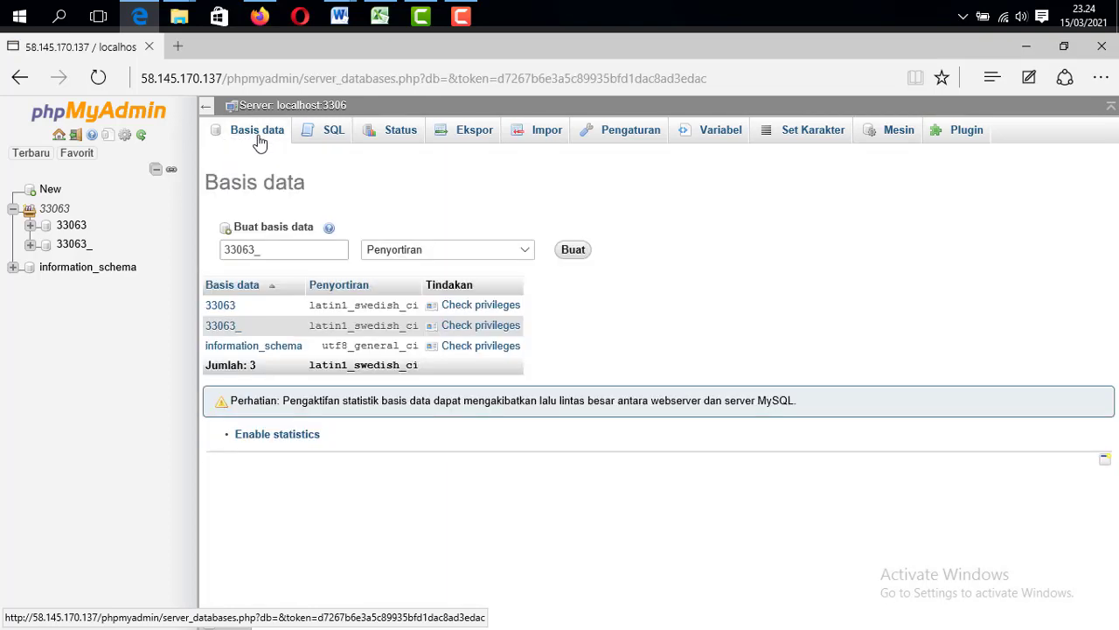
{"action": "left_click", "coordinate": [316, 140]}
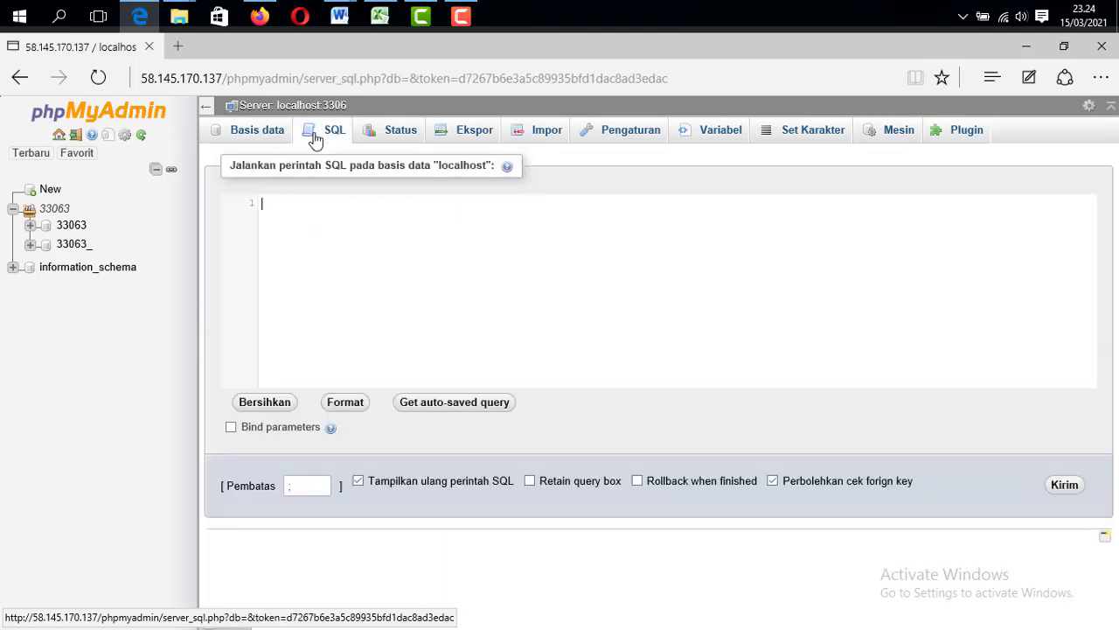
{"action": "left_click", "coordinate": [407, 142]}
{"action": "left_click", "coordinate": [471, 138]}
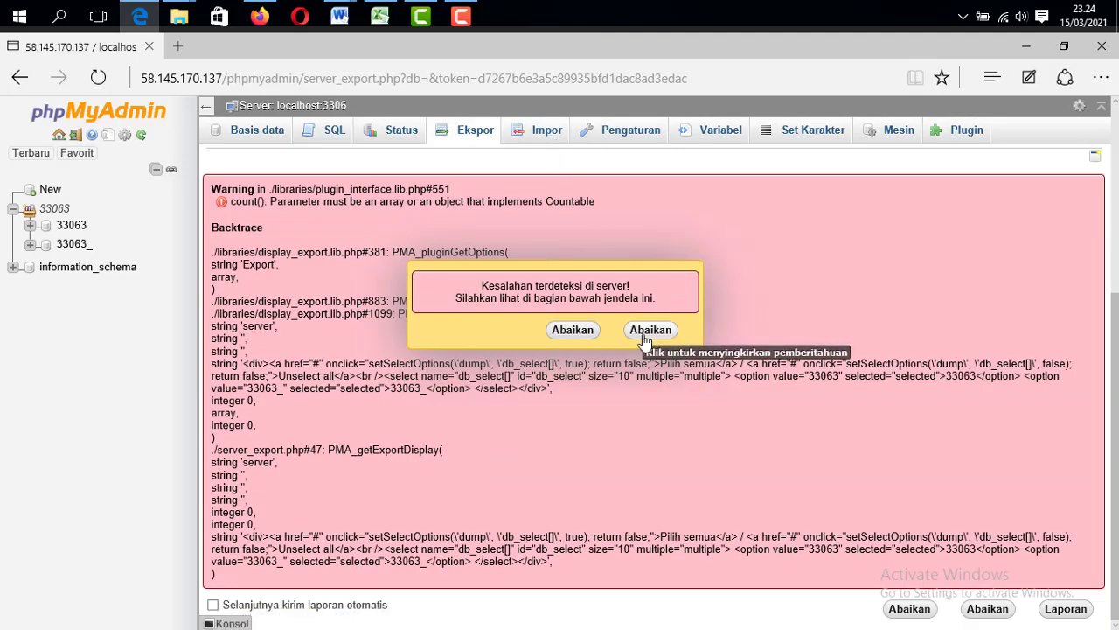
{"action": "left_click", "coordinate": [649, 330]}
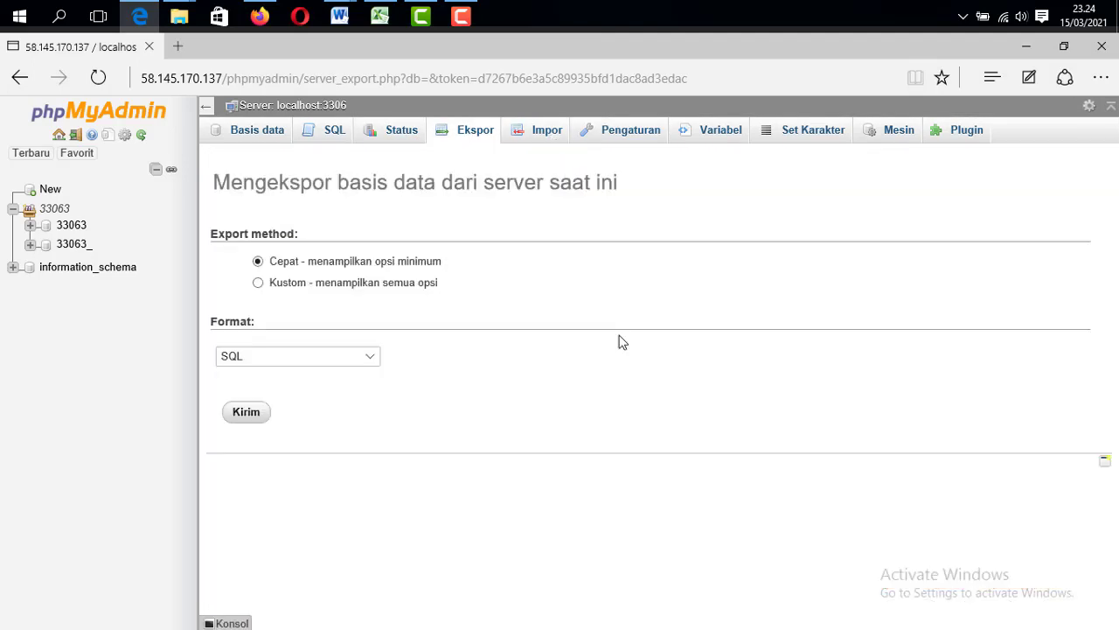
Go to the Impor page, dismiss its error report, then open the first database's structure
{"action": "left_click", "coordinate": [544, 133]}
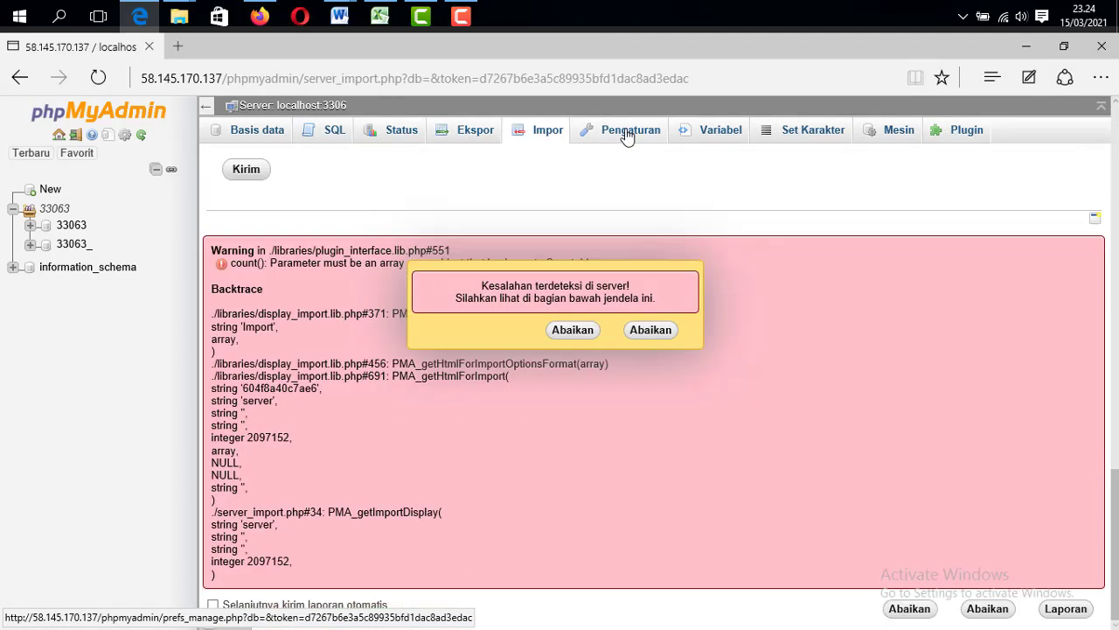
{"action": "left_click", "coordinate": [650, 331]}
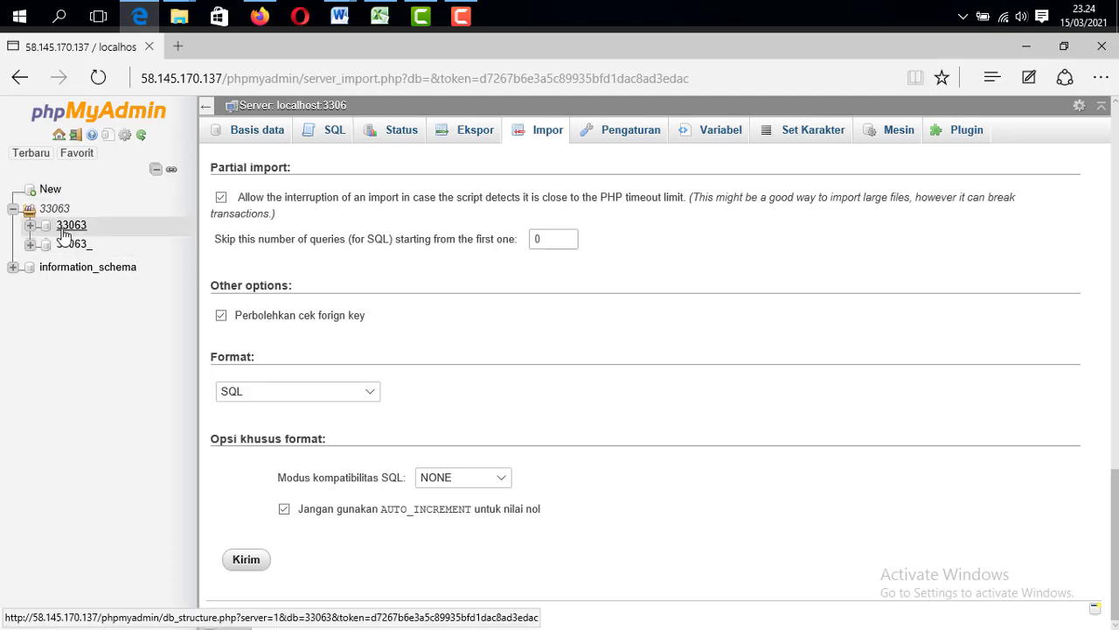
{"action": "left_click", "coordinate": [70, 225]}
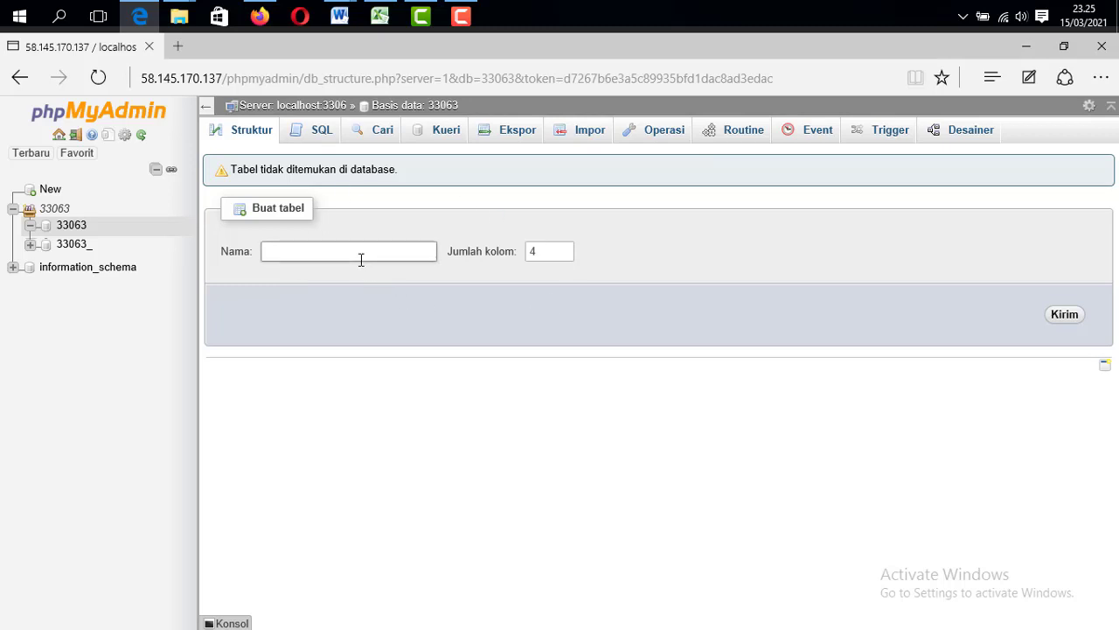
Place the cursor in the Buat tabel Nama field of the empty first database
{"action": "left_click", "coordinate": [282, 248]}
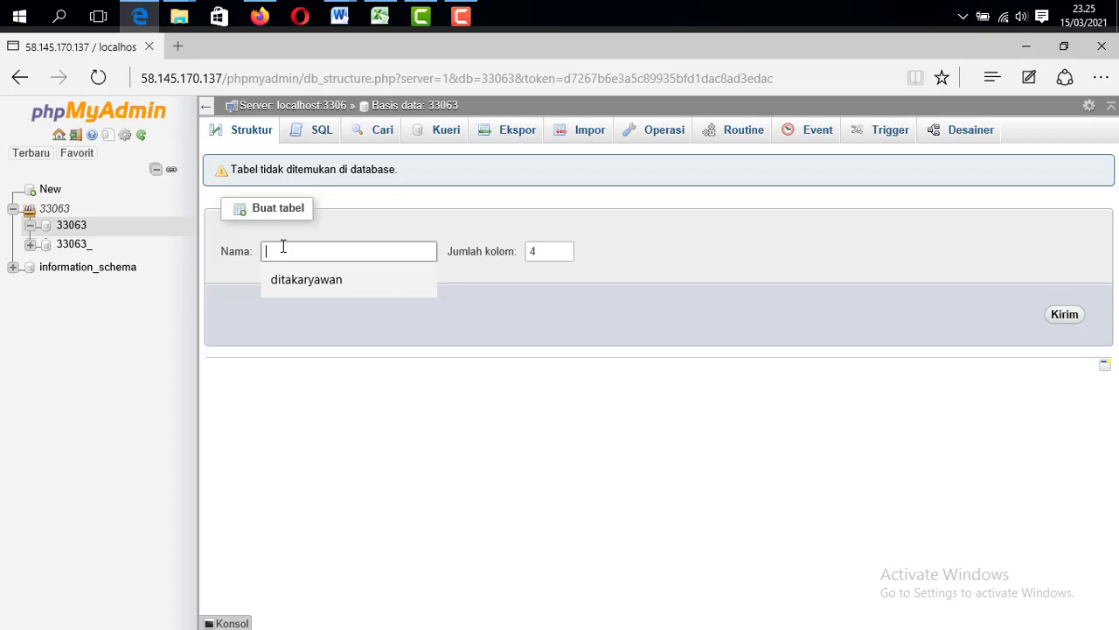
Create a table named Dita_Datasiswa with 3 columns and submit it
{"action": "type", "text": "Dita_"}
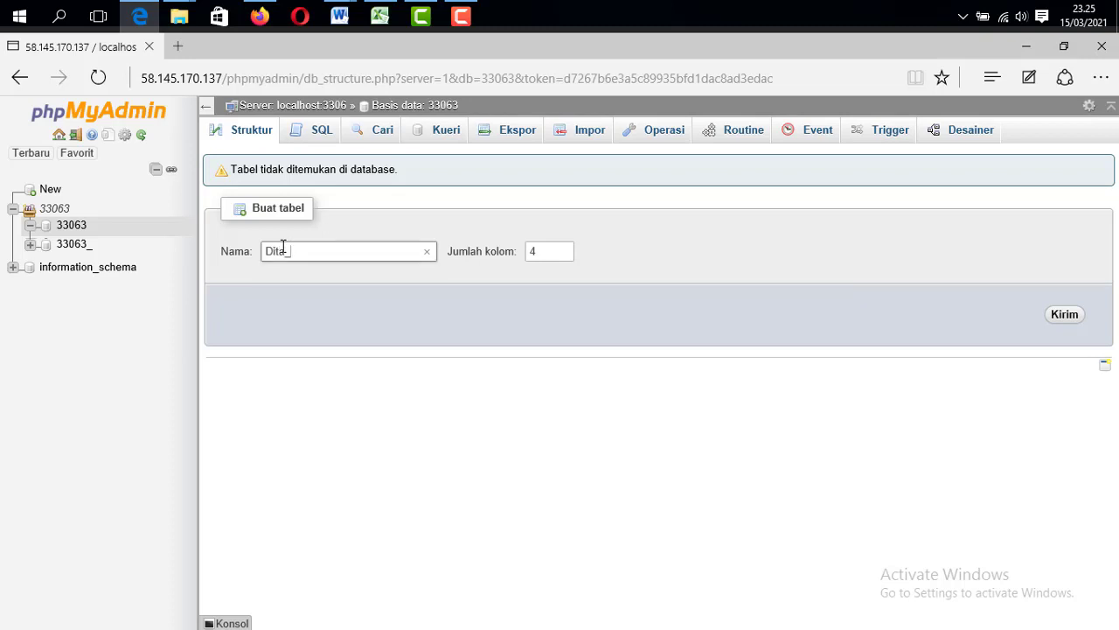
{"action": "type", "text": "Datasiswa"}
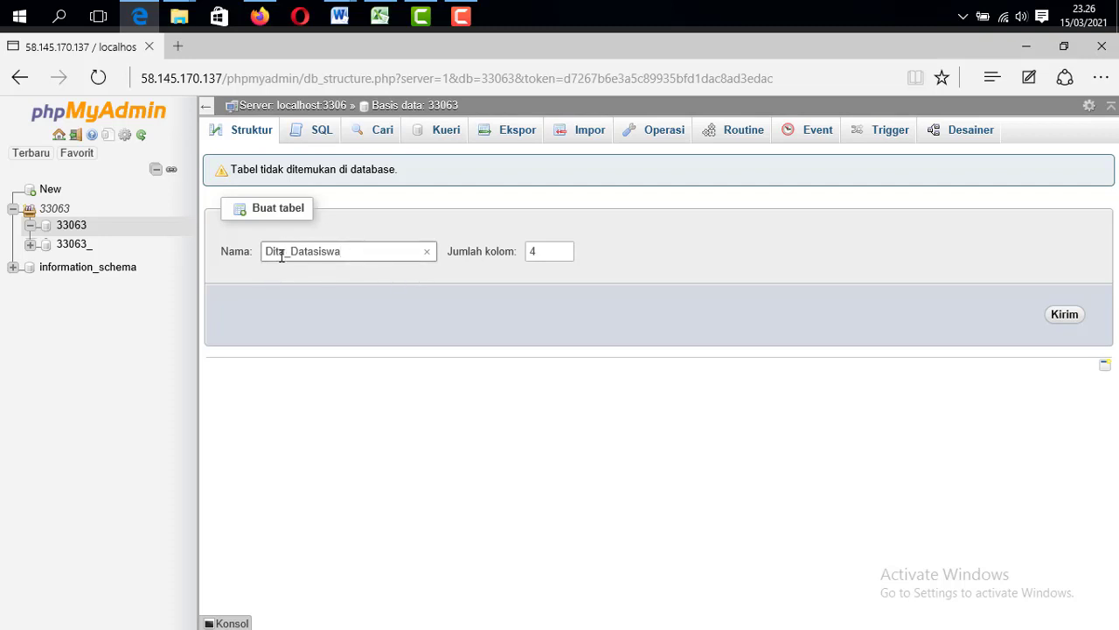
{"action": "double_click", "coordinate": [559, 250]}
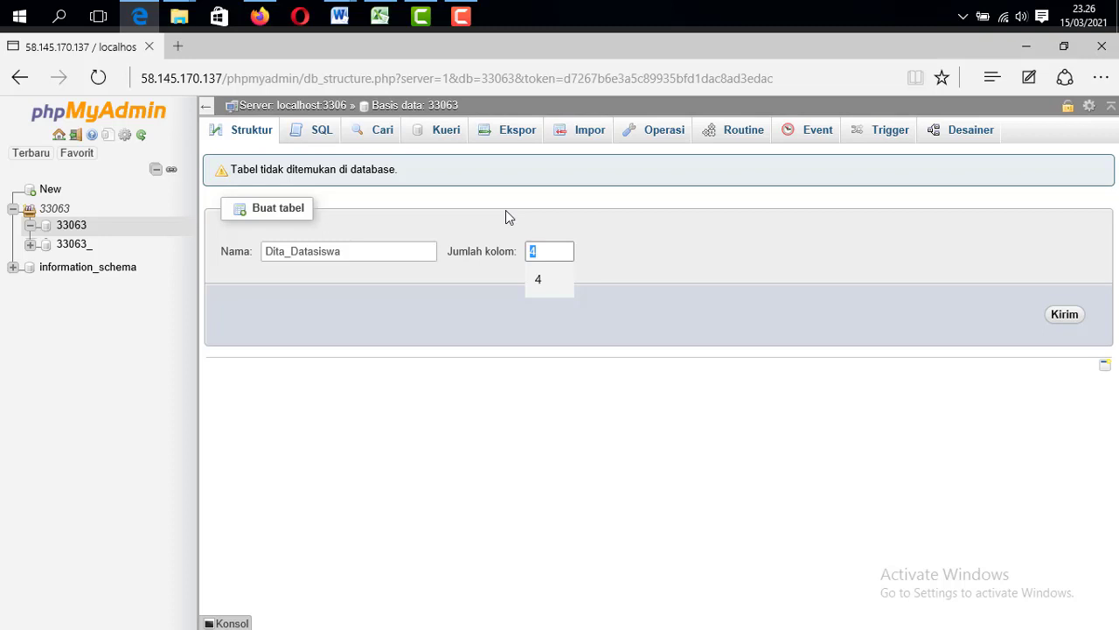
{"action": "type", "text": "3"}
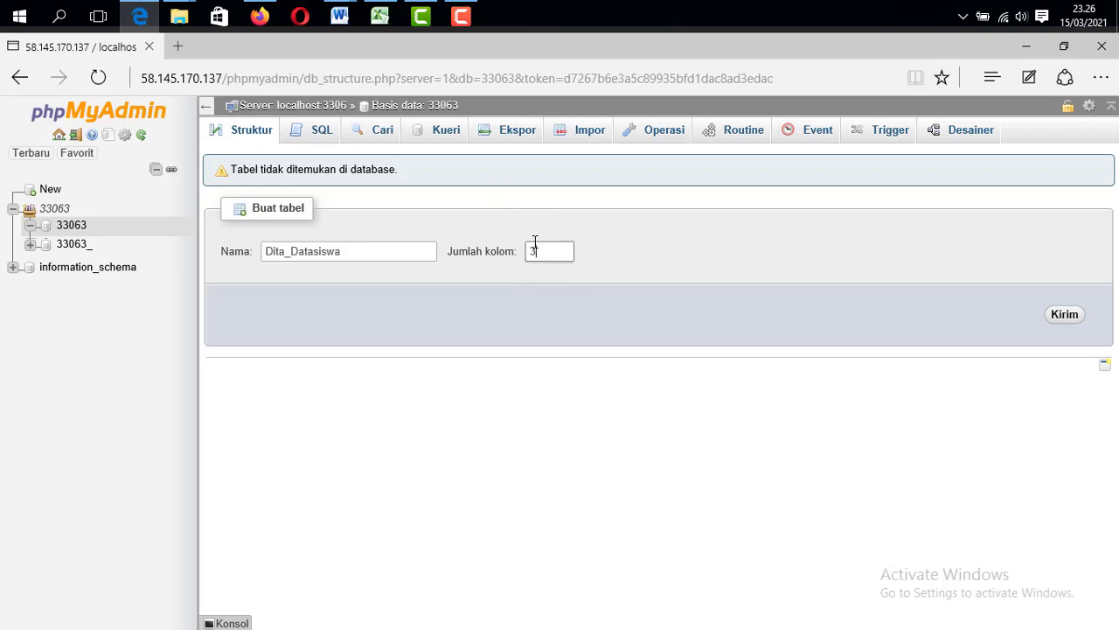
{"action": "left_click", "coordinate": [1065, 315]}
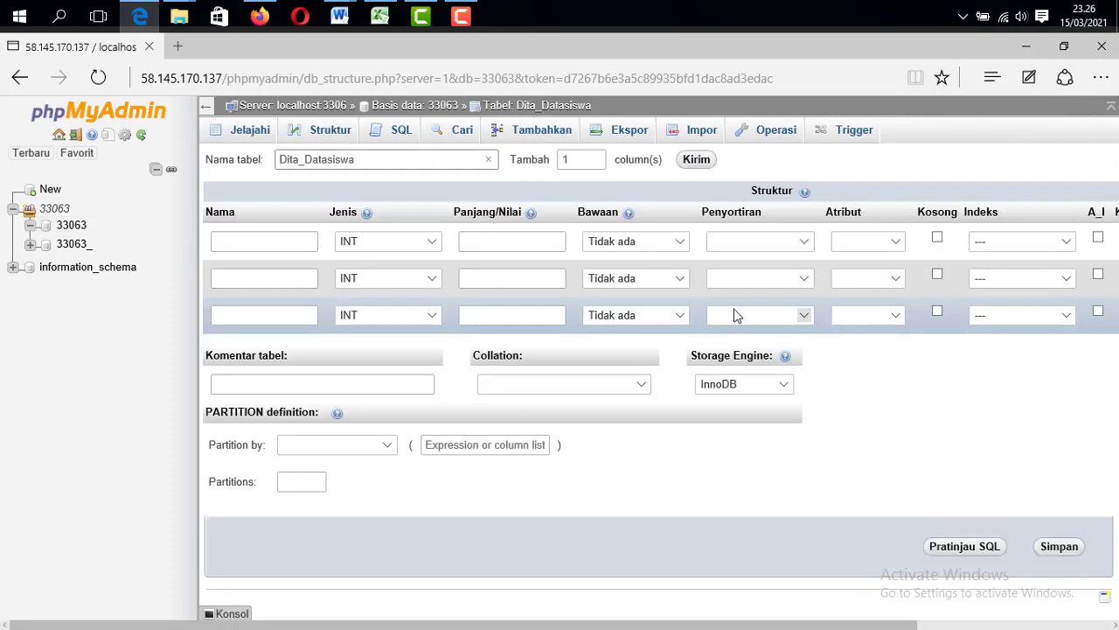
Name the first column Nama_siswa and open its Jenis data type list
{"action": "left_click", "coordinate": [232, 244]}
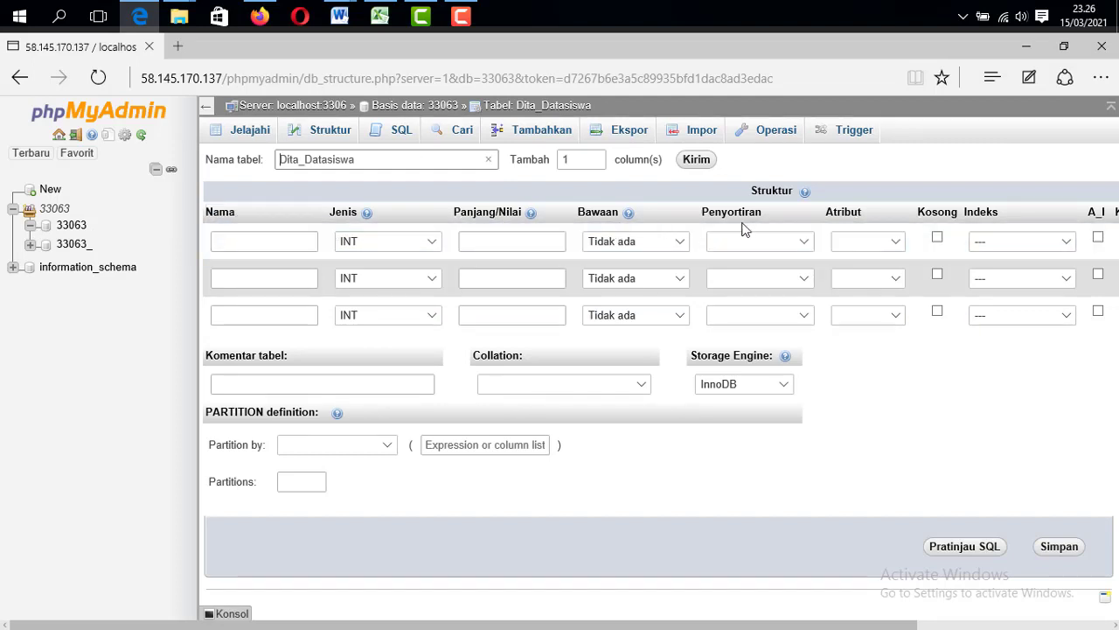
{"action": "left_click", "coordinate": [242, 243]}
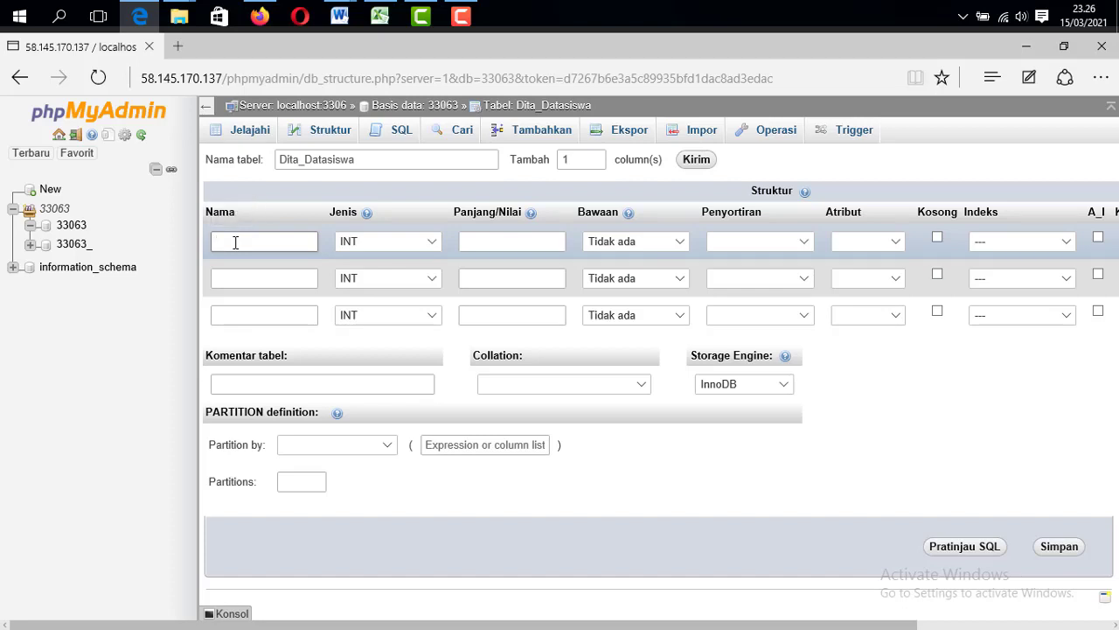
{"action": "type", "text": "Nama_siswa"}
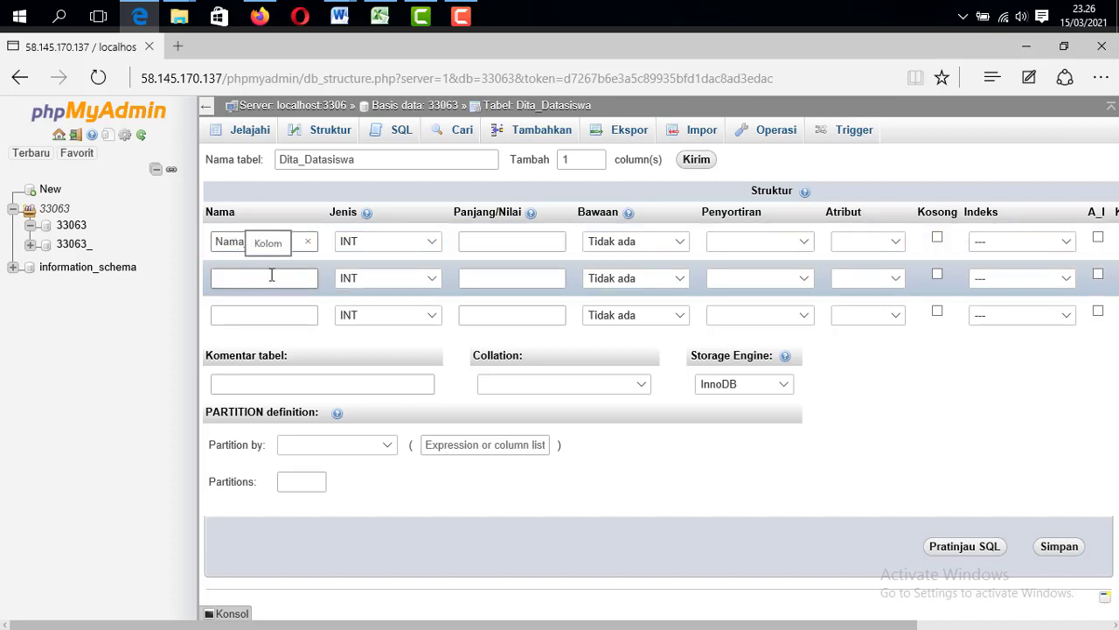
{"action": "left_click", "coordinate": [382, 244]}
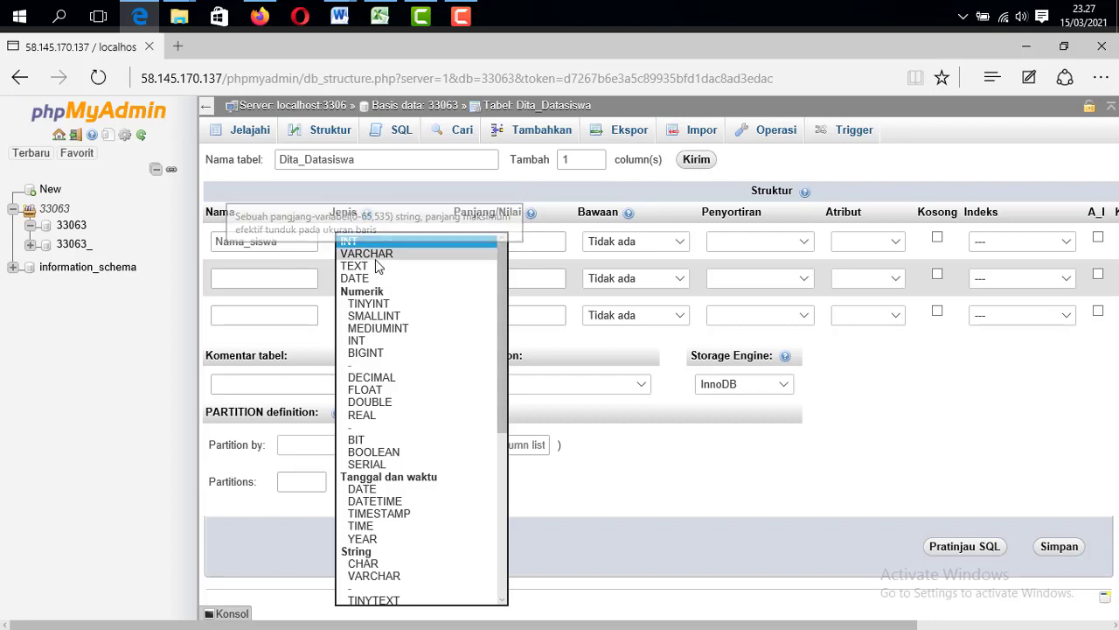
Give Nama_siswa the VARCHAR type with length 20
{"action": "left_click", "coordinate": [376, 259]}
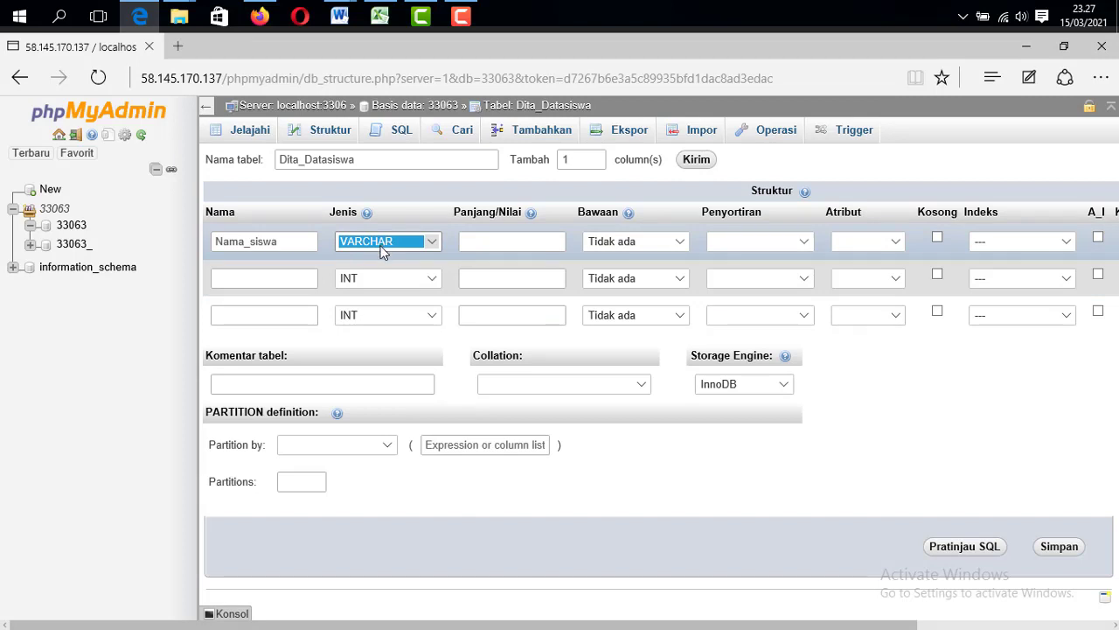
{"action": "left_click", "coordinate": [381, 250]}
{"action": "left_click", "coordinate": [379, 248]}
{"action": "left_click", "coordinate": [387, 244]}
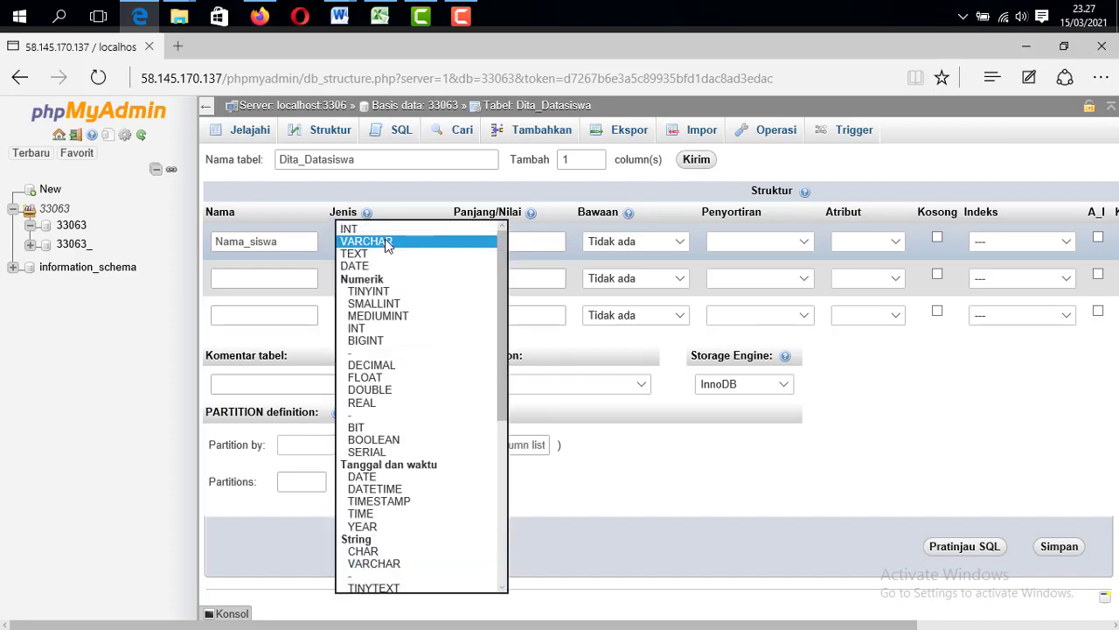
{"action": "left_click", "coordinate": [386, 243]}
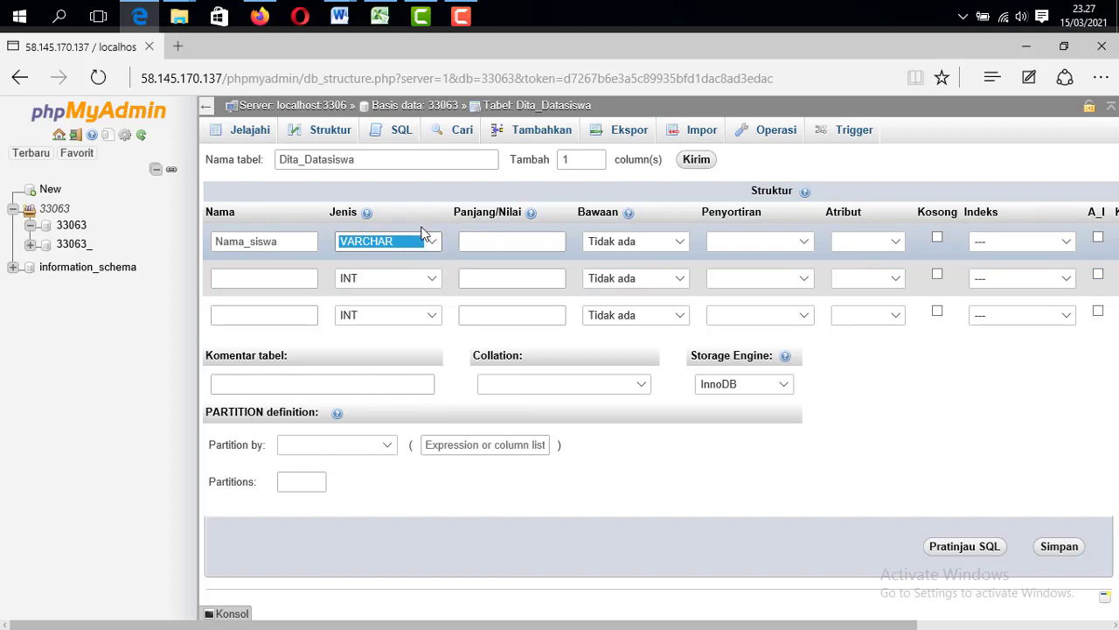
{"action": "left_click", "coordinate": [518, 241]}
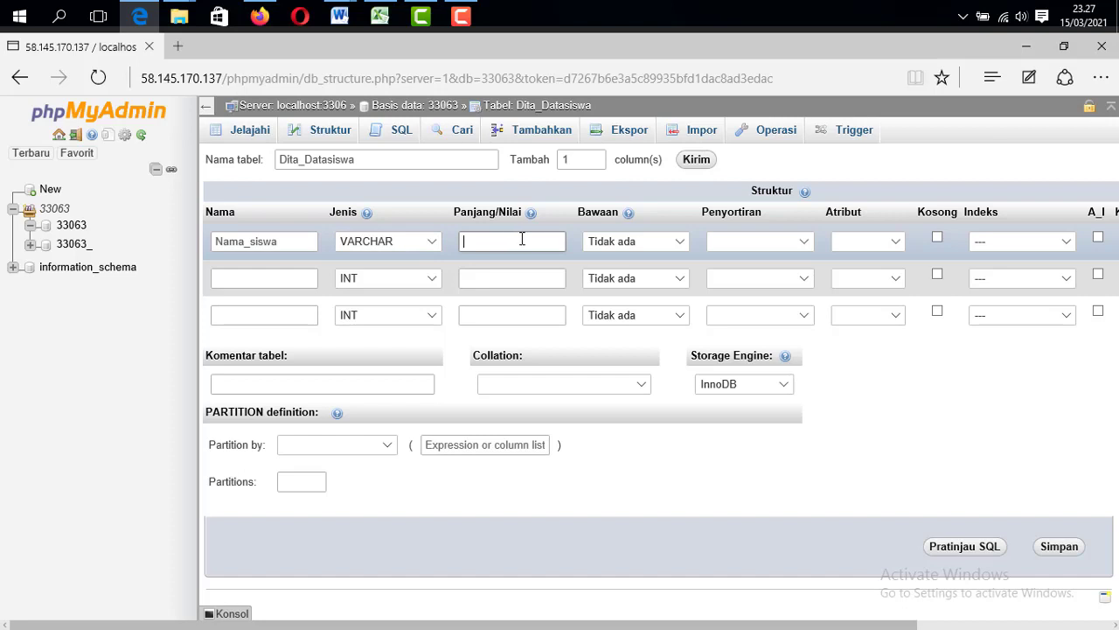
{"action": "type", "text": "20"}
Keep Nama_siswa's default as Tidak ada and leave its collation and attribute blank
{"action": "left_click", "coordinate": [616, 242]}
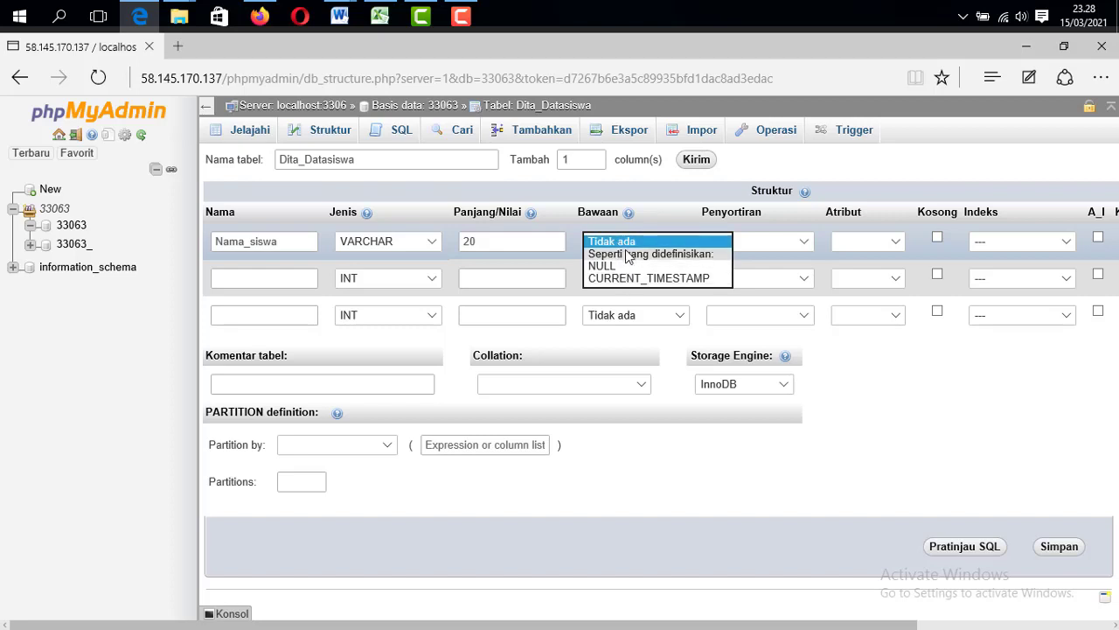
{"action": "left_click", "coordinate": [626, 242]}
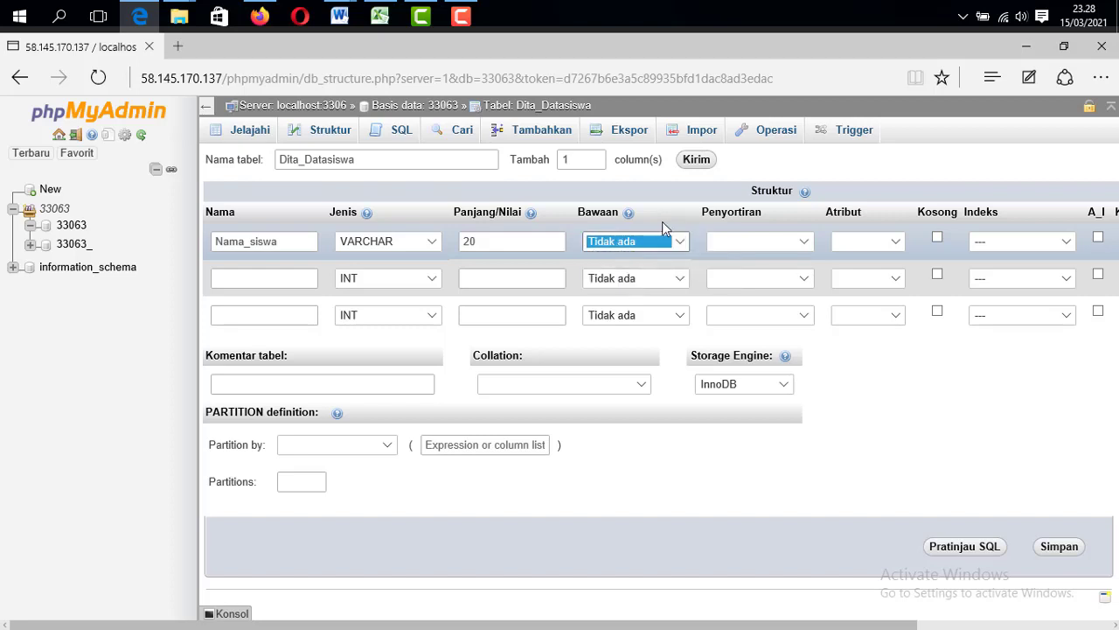
{"action": "left_click", "coordinate": [801, 242]}
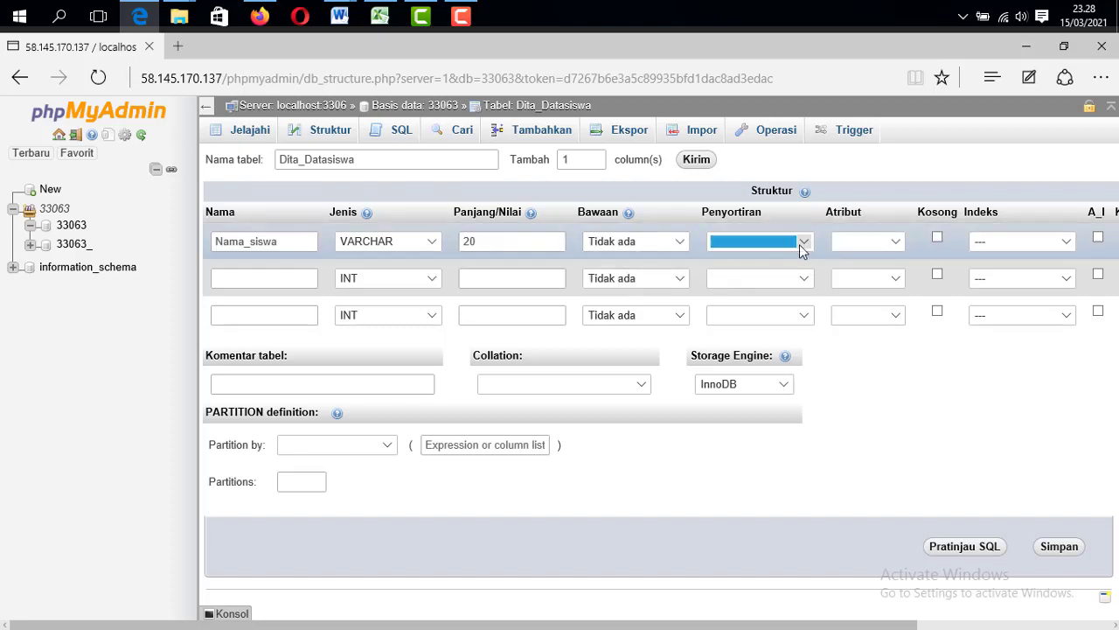
{"action": "left_click", "coordinate": [801, 243]}
{"action": "left_click", "coordinate": [764, 224]}
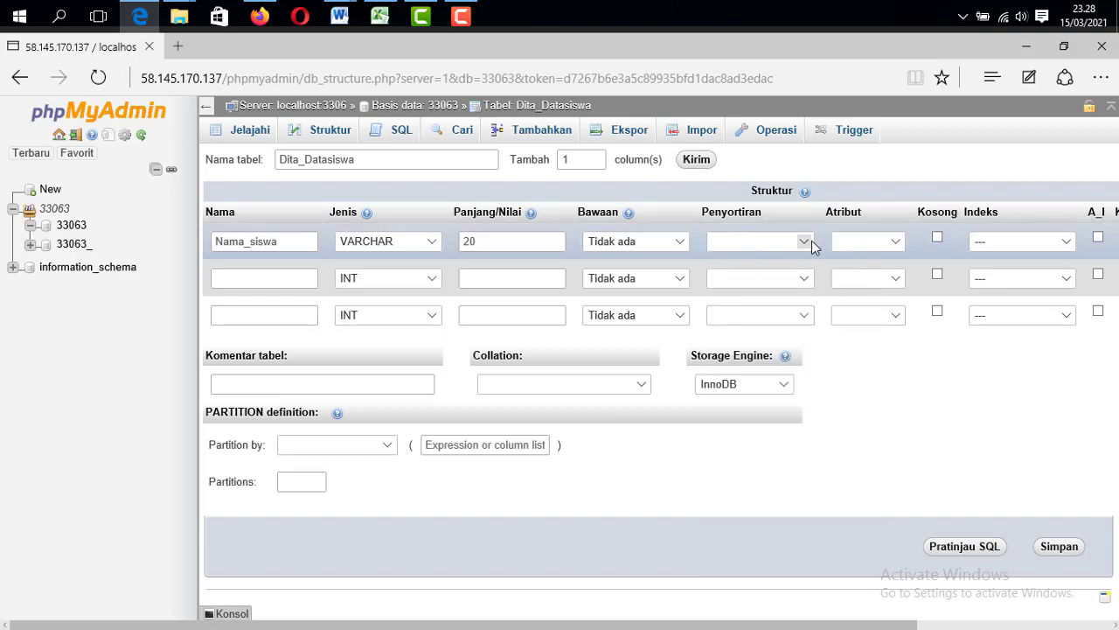
{"action": "left_click", "coordinate": [893, 242]}
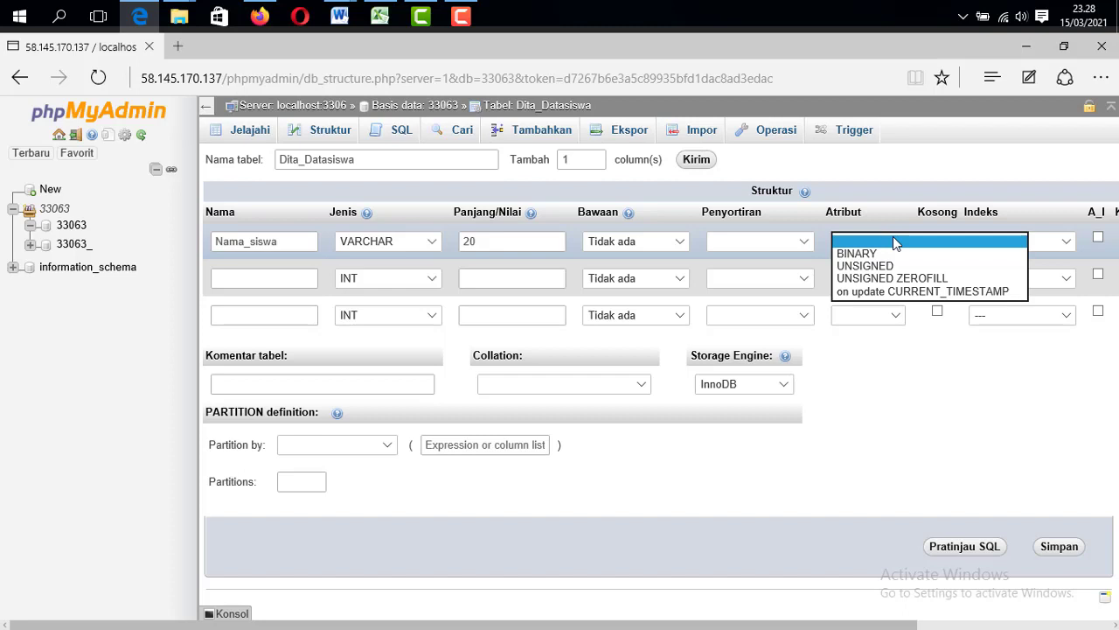
{"action": "left_click", "coordinate": [894, 242]}
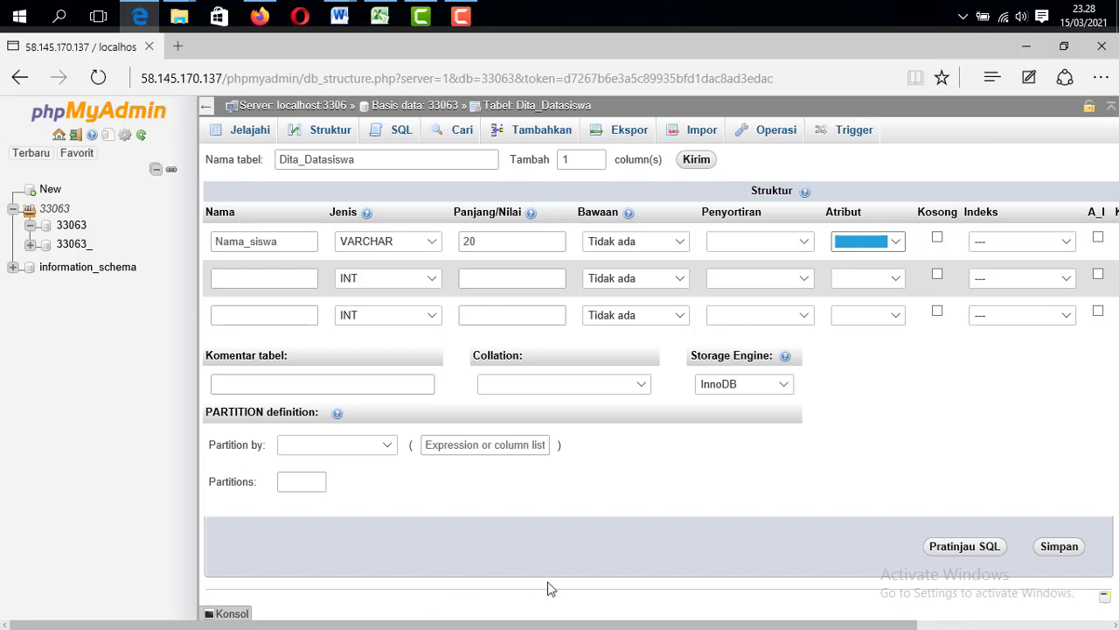
{"action": "mouse_move", "coordinate": [902, 626]}
{"action": "left_mouse_down"}
{"action": "mouse_move", "coordinate": [1088, 627]}
{"action": "mouse_move", "coordinate": [905, 626]}
{"action": "left_mouse_up"}
Name the second column Nis with type INT and length 6
{"action": "left_click", "coordinate": [251, 276]}
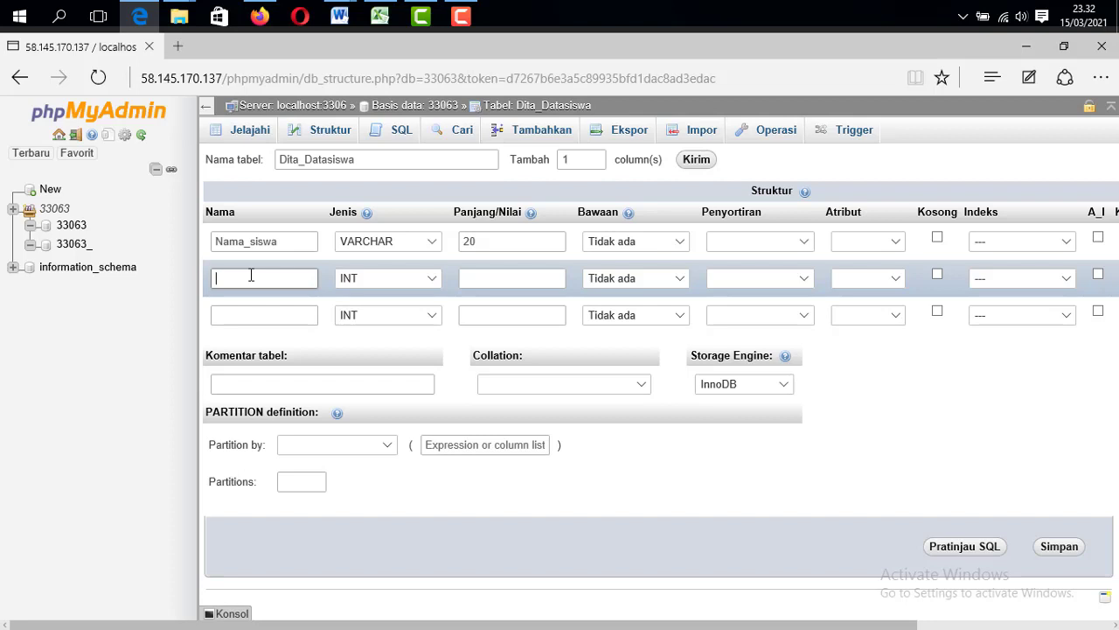
{"action": "type", "text": "Nis"}
{"action": "left_click", "coordinate": [375, 278]}
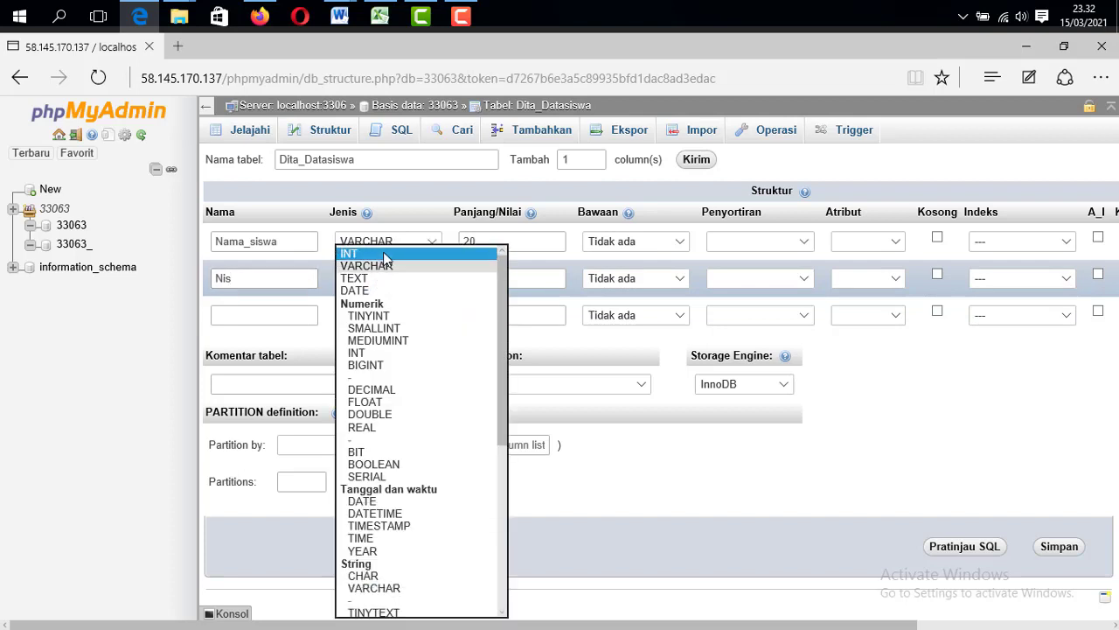
{"action": "left_click", "coordinate": [358, 254]}
{"action": "left_click", "coordinate": [488, 278]}
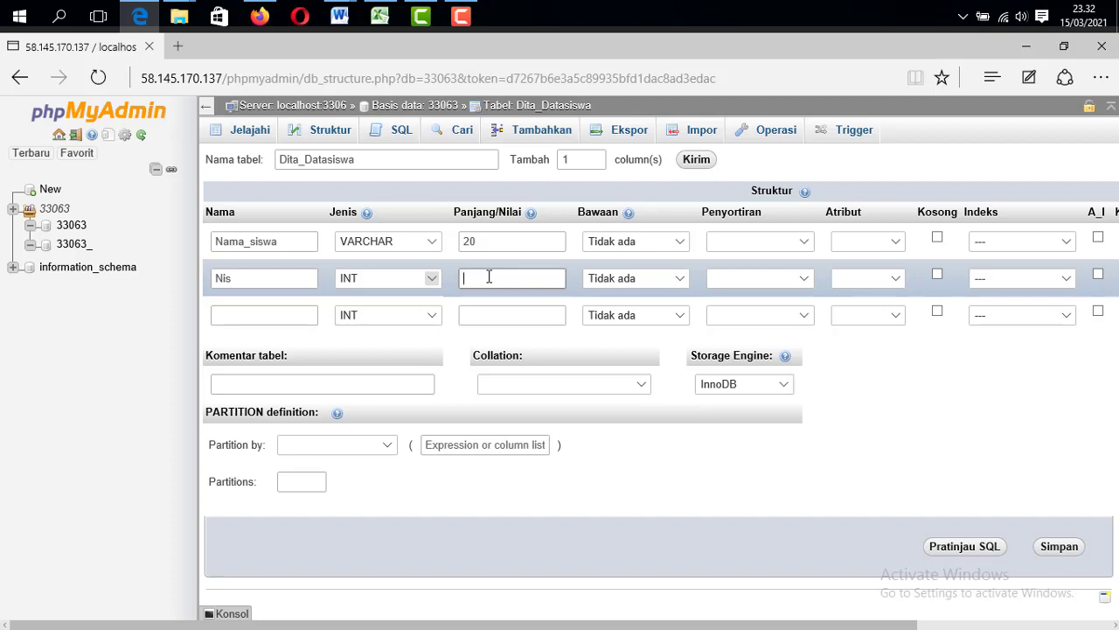
{"action": "type", "text": "6"}
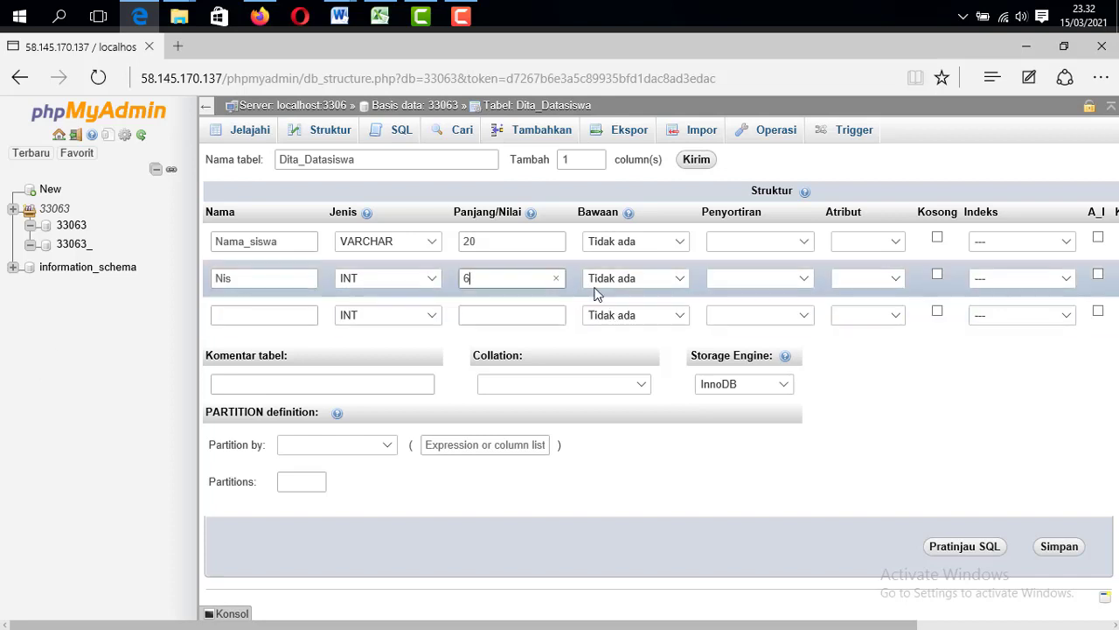
Leave the Nis attribute blank, allow it to be Null, and open its Indeks options
{"action": "left_click", "coordinate": [863, 278]}
{"action": "left_click", "coordinate": [863, 278]}
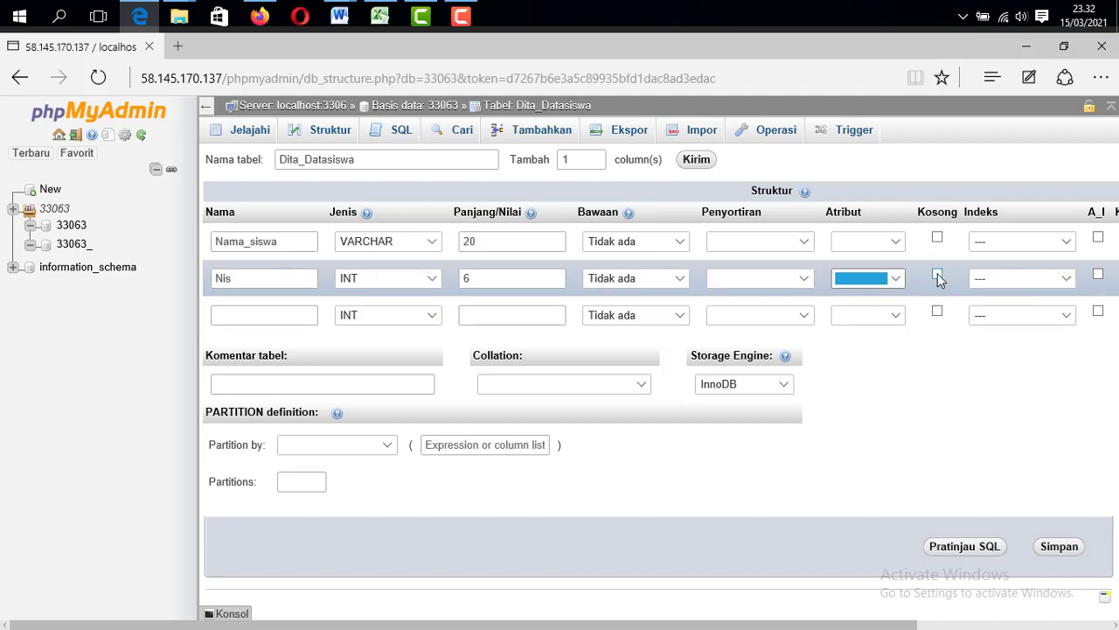
{"action": "left_click", "coordinate": [937, 274]}
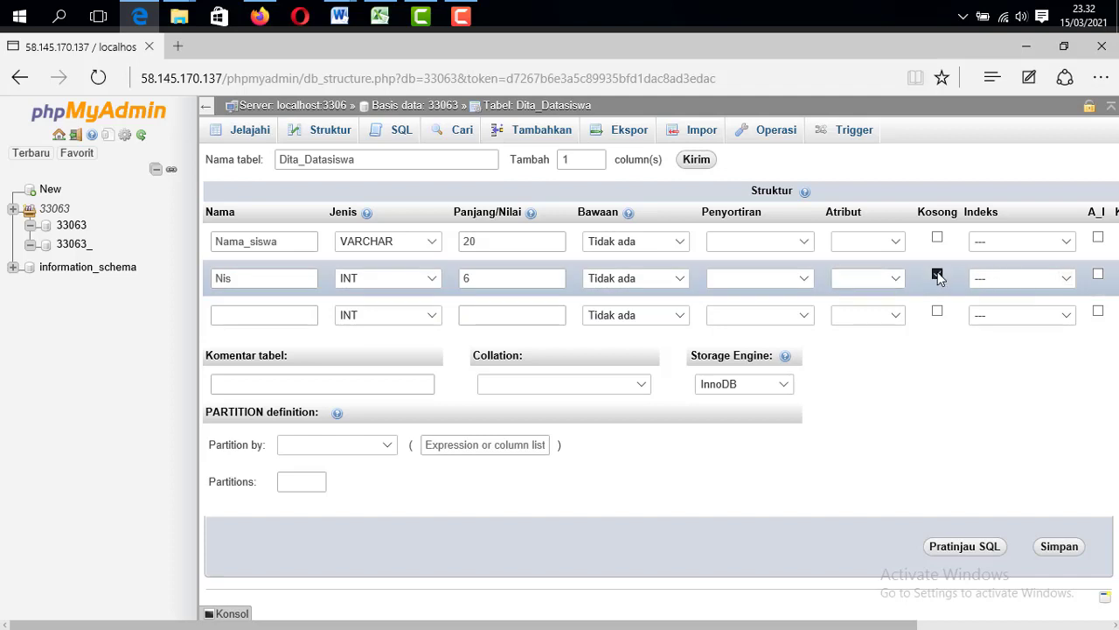
{"action": "left_click", "coordinate": [997, 279]}
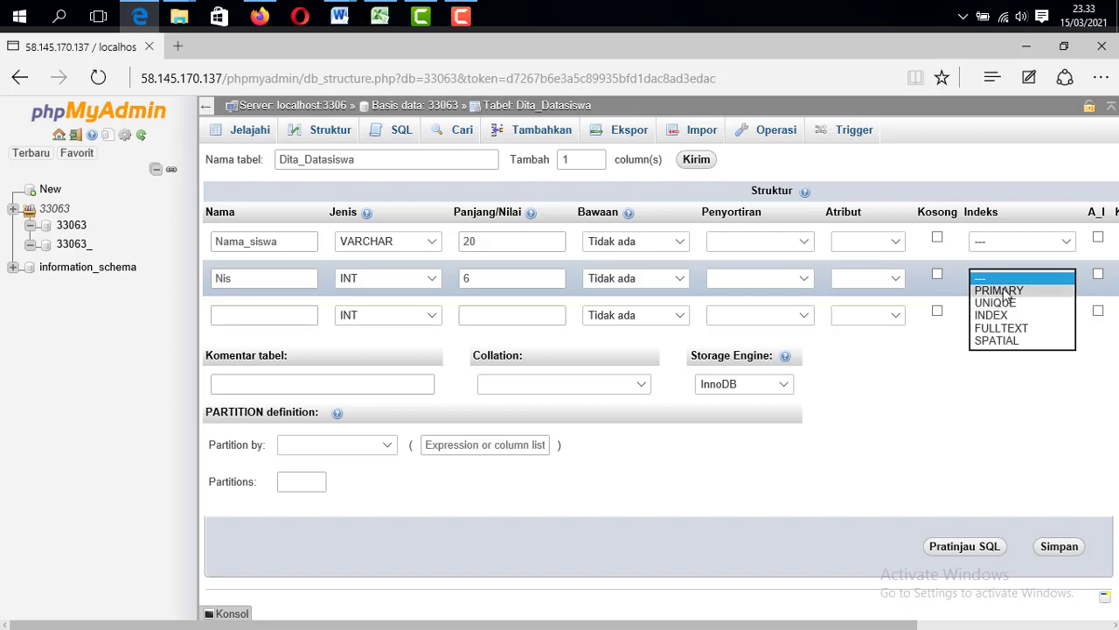
Set Nis as the PRIMARY index of Dita_Datasiswa and confirm it
{"action": "left_click", "coordinate": [1002, 289]}
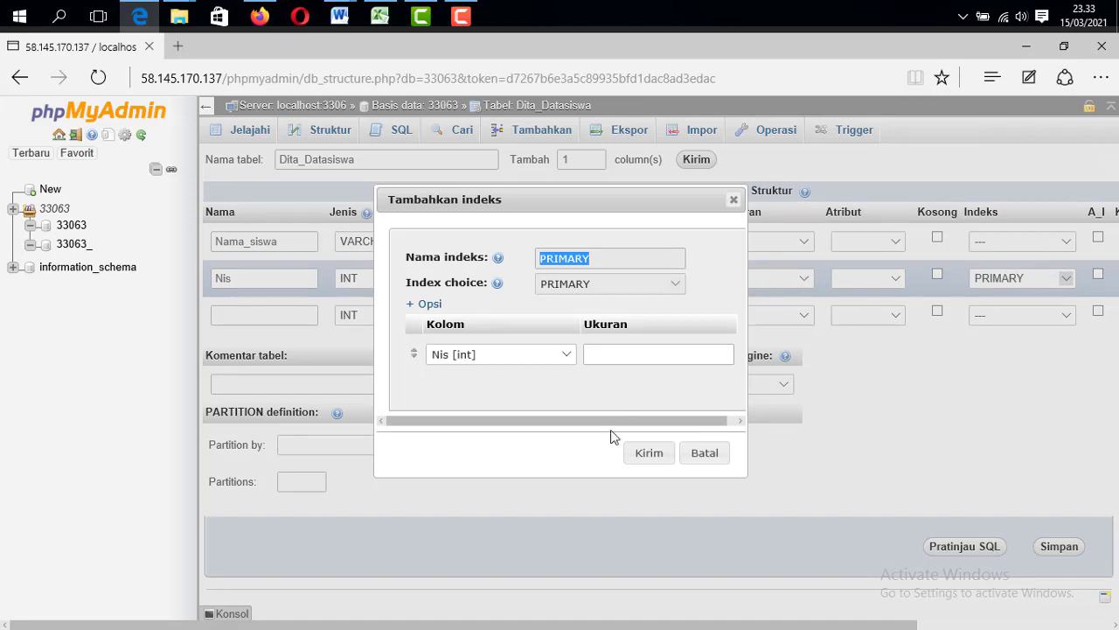
{"action": "left_click", "coordinate": [647, 452]}
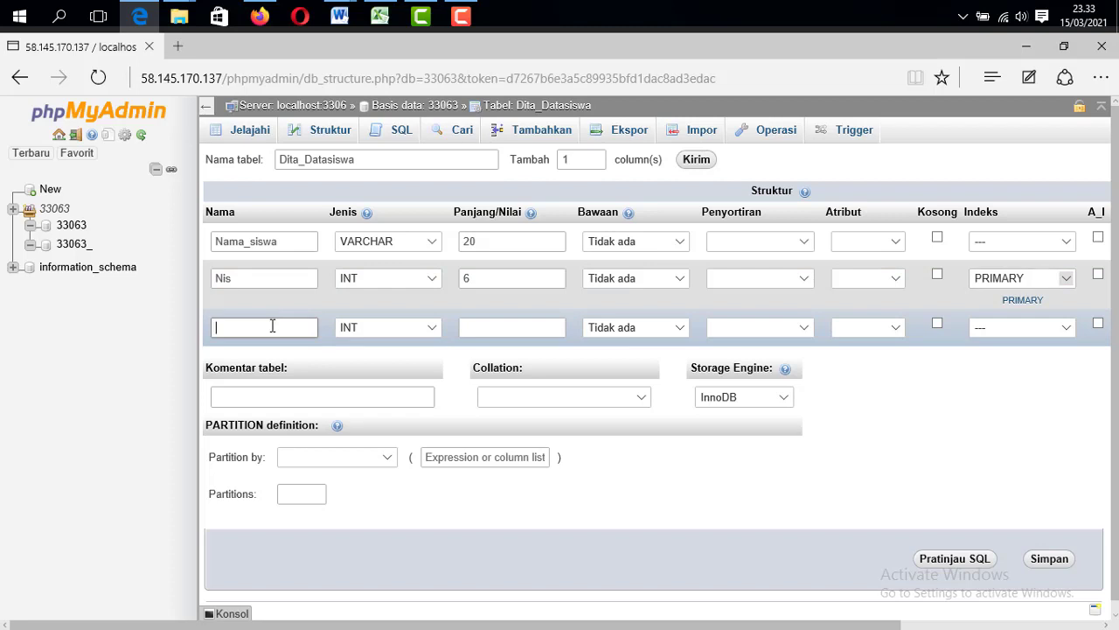
Define the third column Kelas as VARCHAR with length 5 and save the table
{"action": "type", "text": "Kelas"}
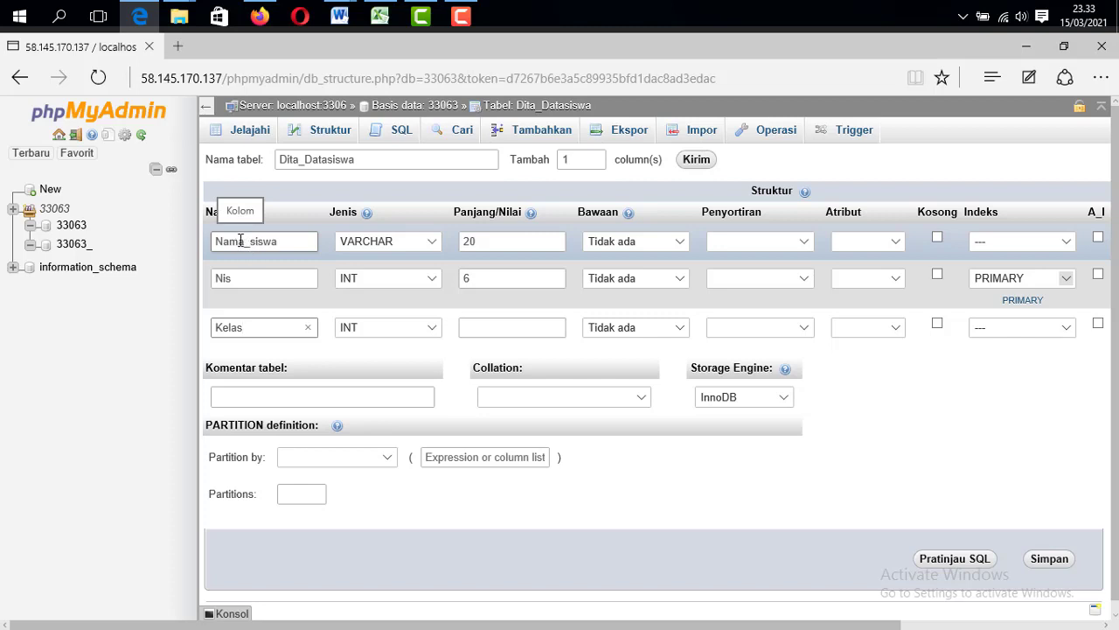
{"action": "left_click", "coordinate": [364, 338]}
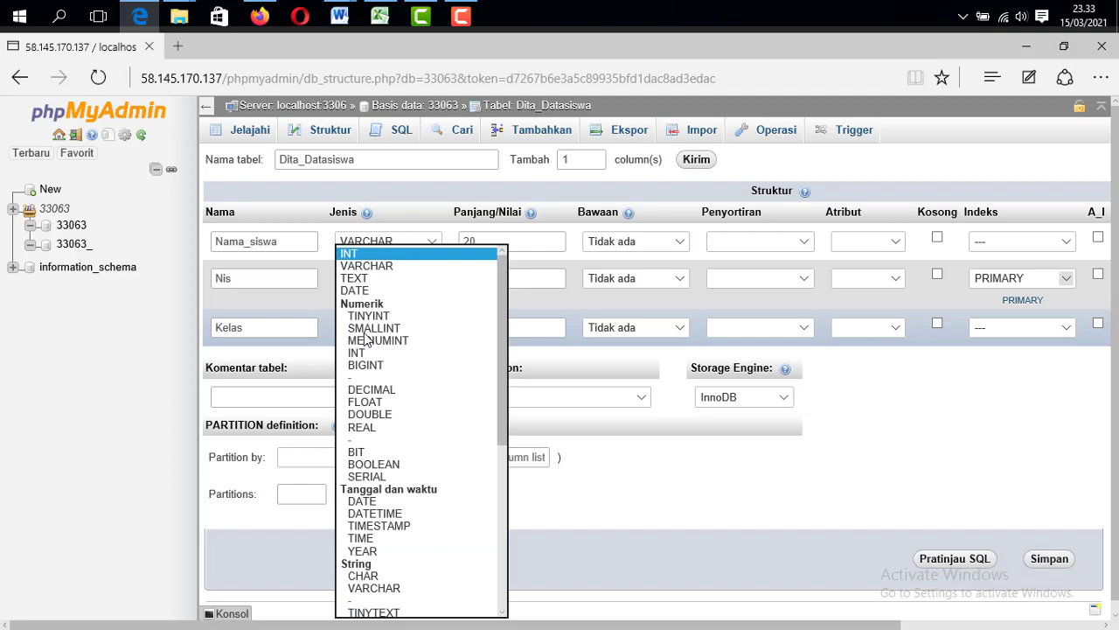
{"action": "left_click", "coordinate": [382, 267]}
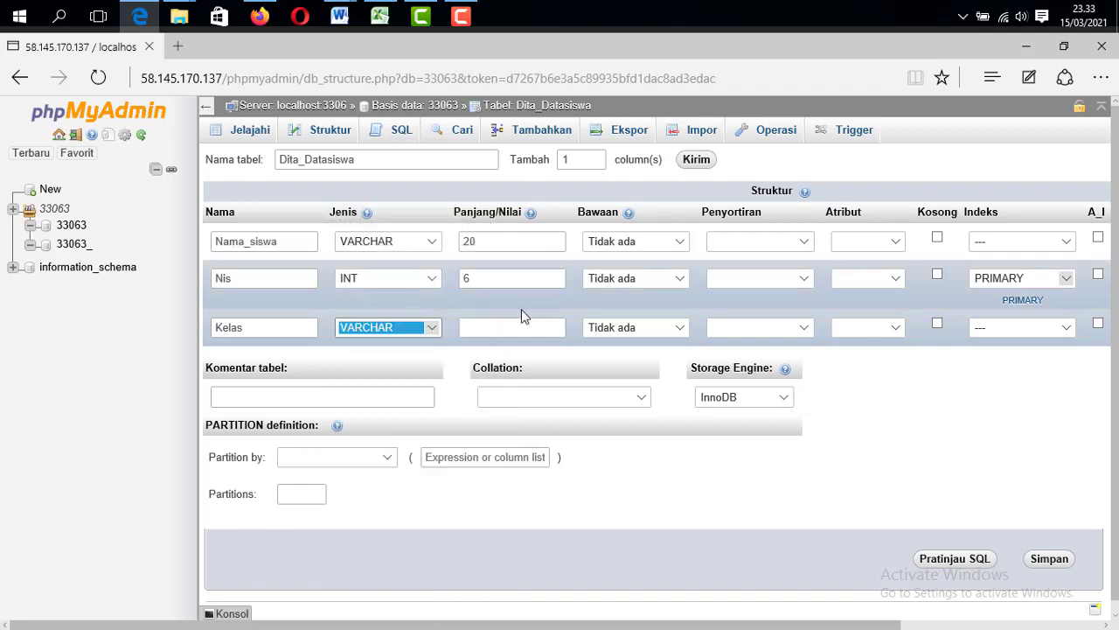
{"action": "left_click", "coordinate": [500, 328]}
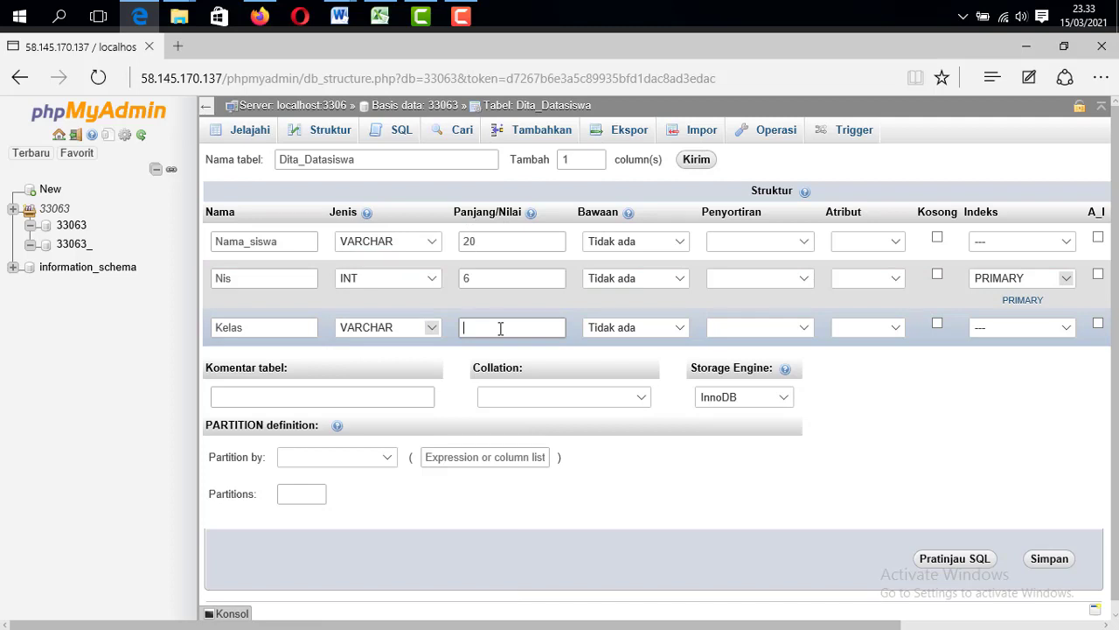
{"action": "type", "text": "5"}
{"action": "scroll", "coordinate": [647, 457], "scroll_direction": "down", "scroll_amount": 1}
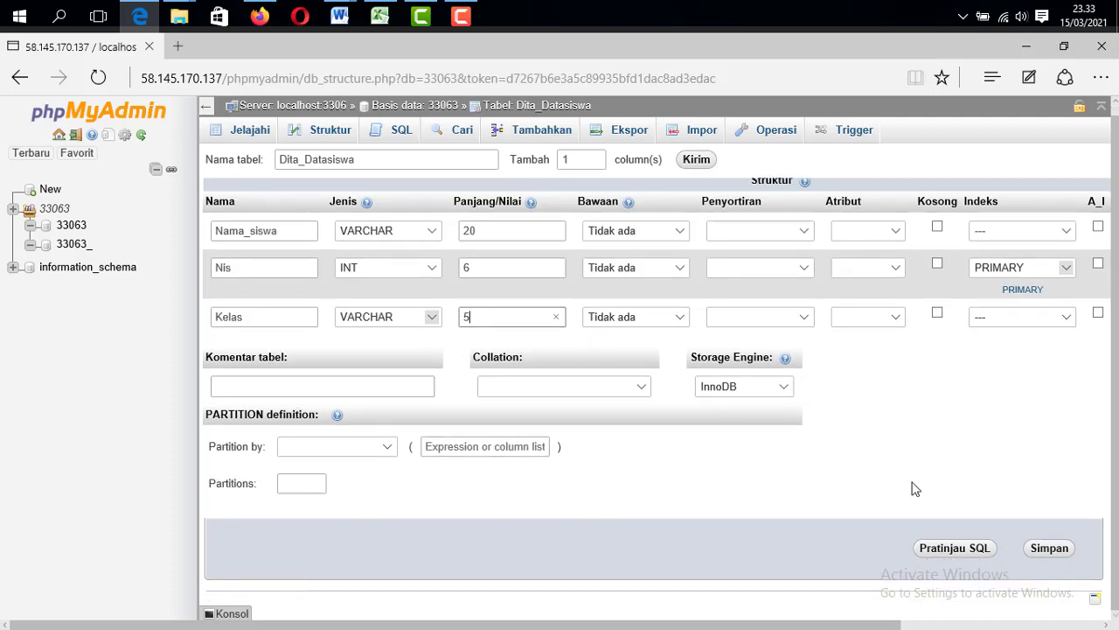
{"action": "left_click", "coordinate": [1049, 550]}
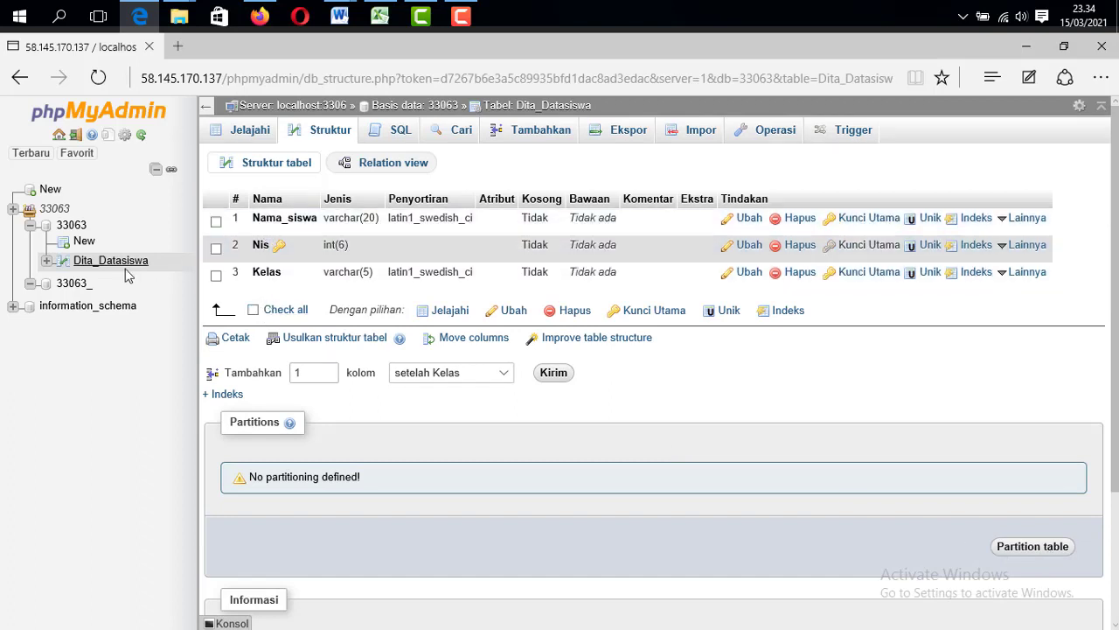
Open Dita_Datasiswa from database 33063, dismiss the server error, and view its structure
{"action": "left_click", "coordinate": [79, 230]}
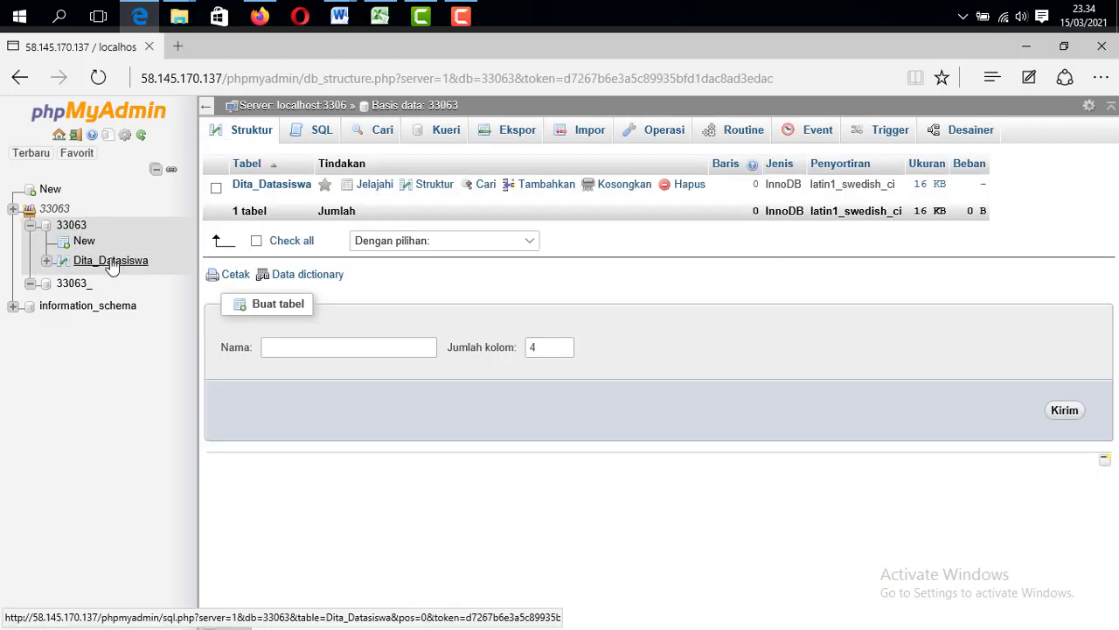
{"action": "left_click", "coordinate": [112, 262]}
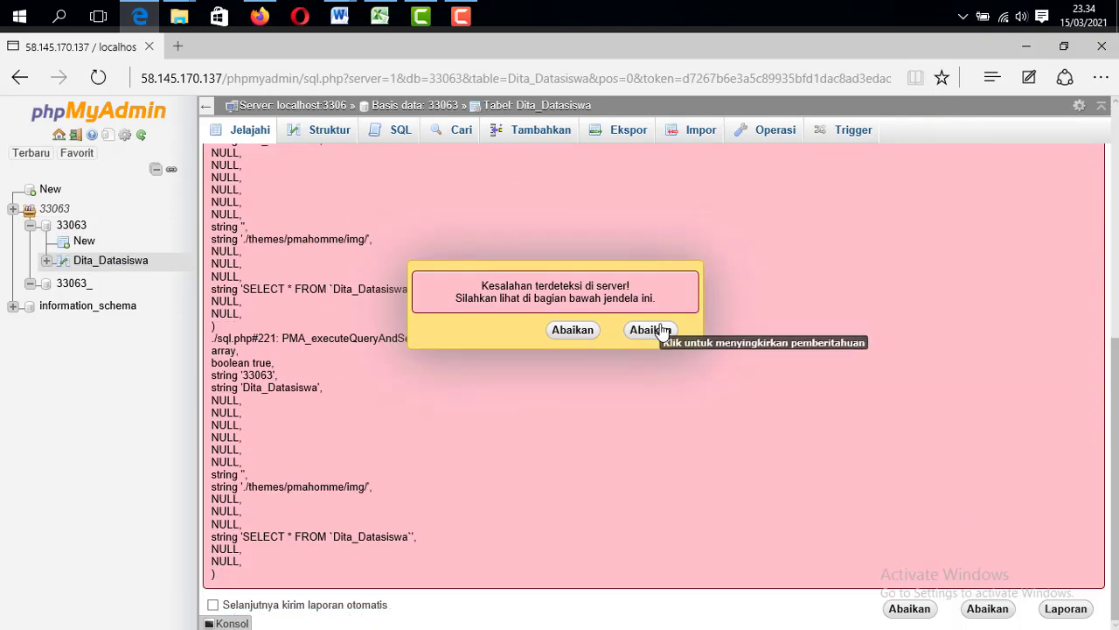
{"action": "left_click", "coordinate": [651, 330]}
{"action": "left_click", "coordinate": [330, 133]}
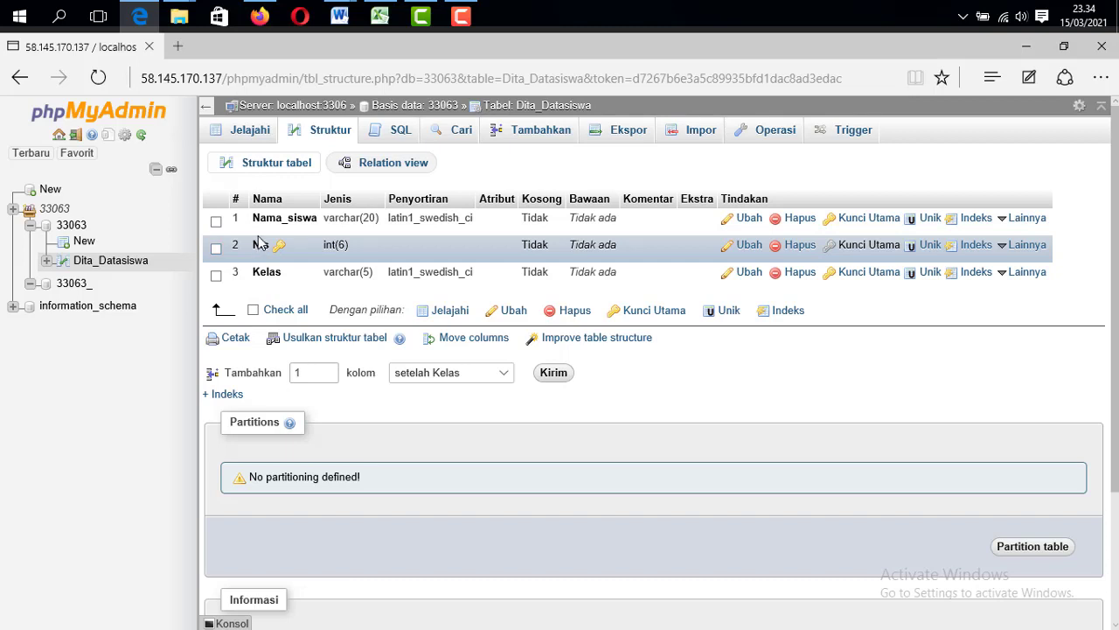
Look through the SQL and insert-row forms, then go to the table's Operasi page
{"action": "left_click", "coordinate": [297, 172]}
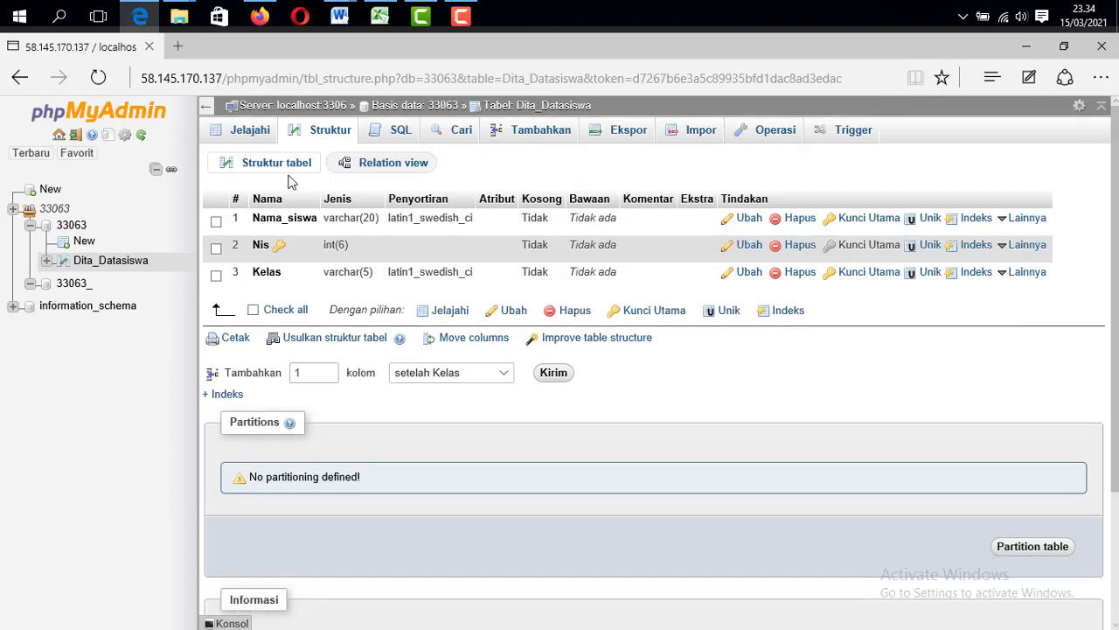
{"action": "left_click", "coordinate": [386, 135]}
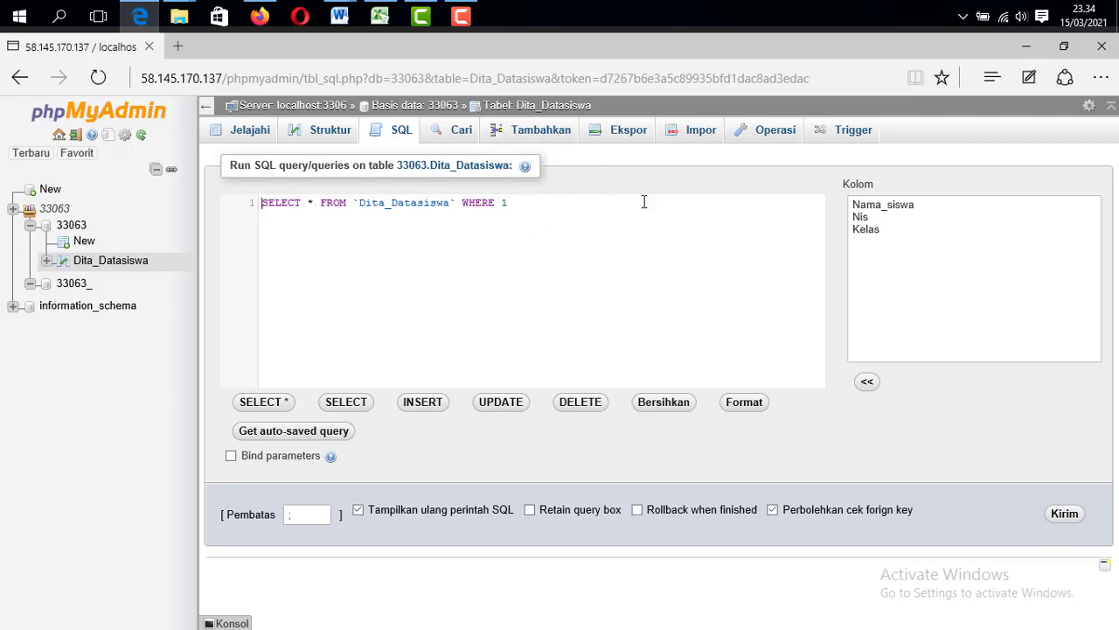
{"action": "left_click", "coordinate": [526, 137]}
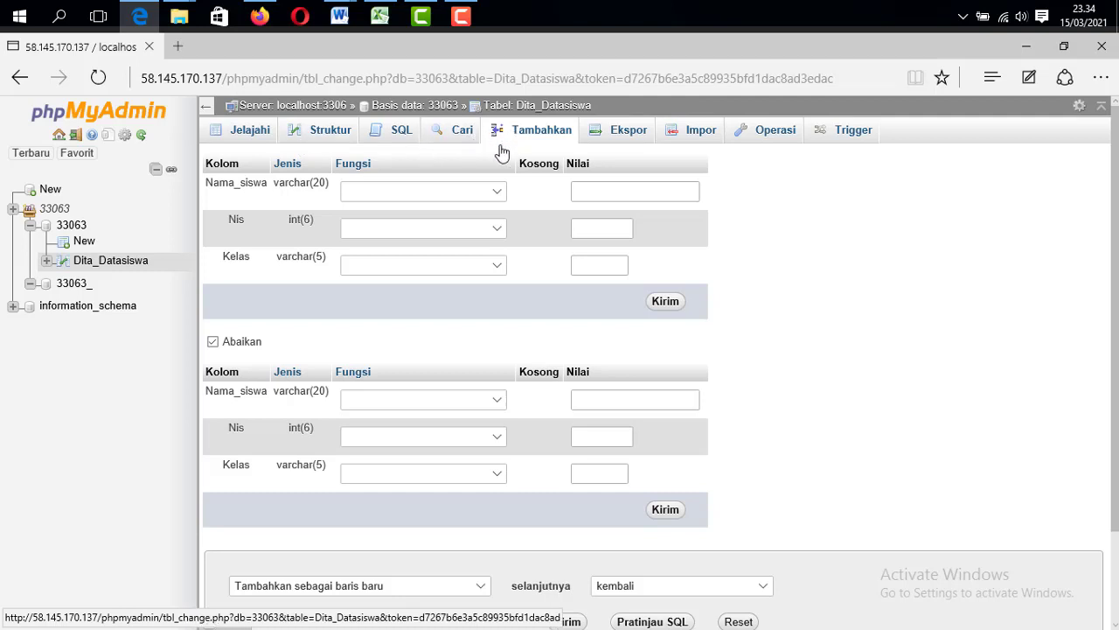
{"action": "left_click", "coordinate": [388, 190]}
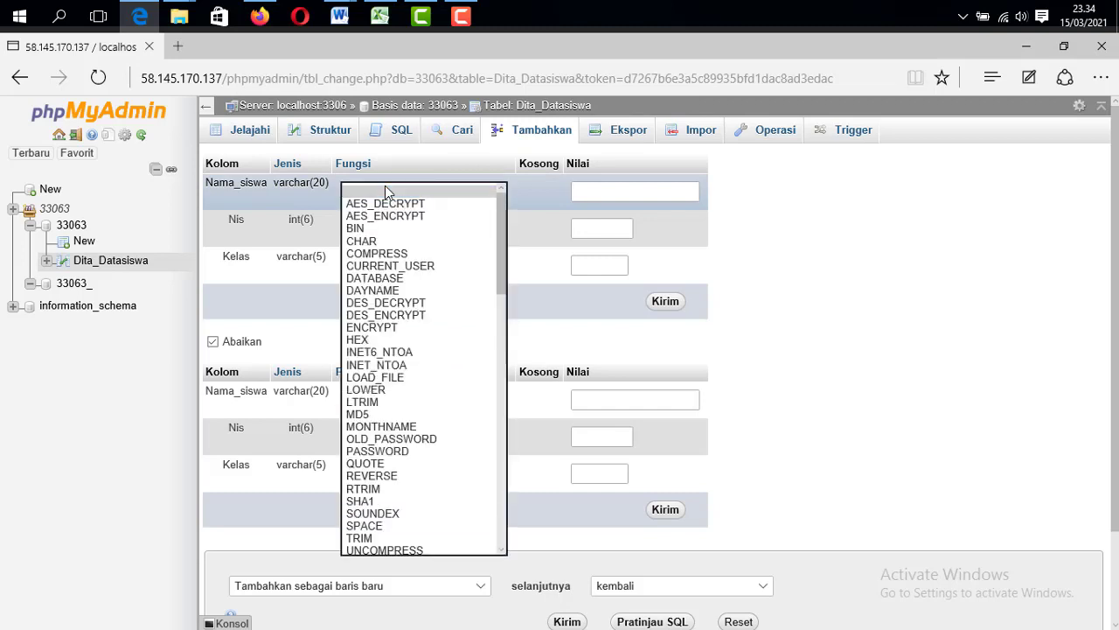
{"action": "left_click", "coordinate": [387, 190]}
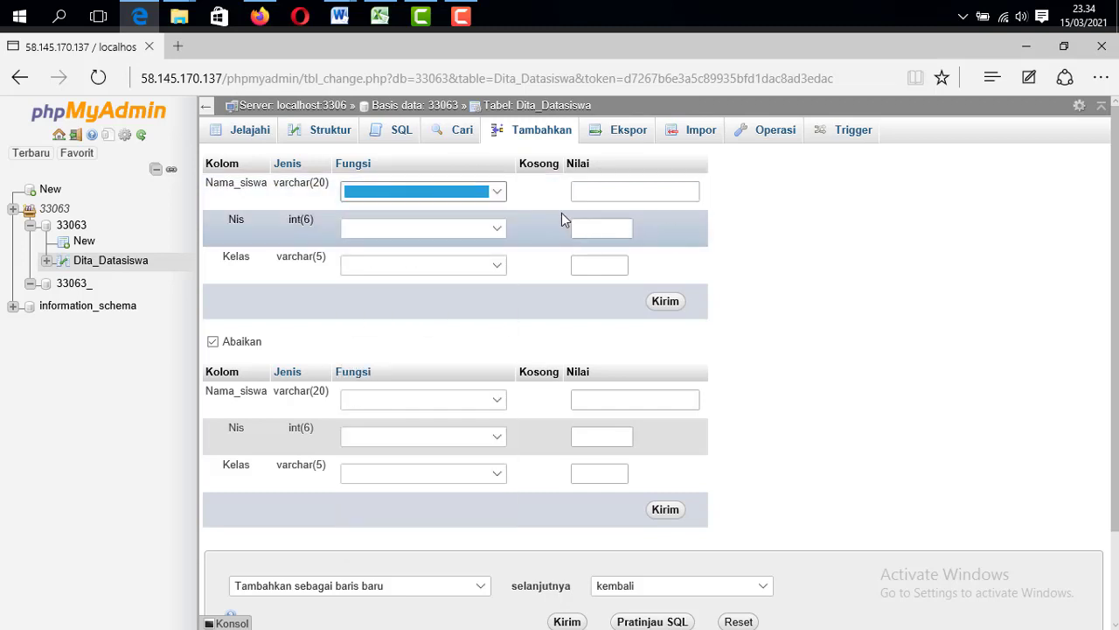
{"action": "scroll", "coordinate": [532, 336], "scroll_direction": "down", "scroll_amount": 1}
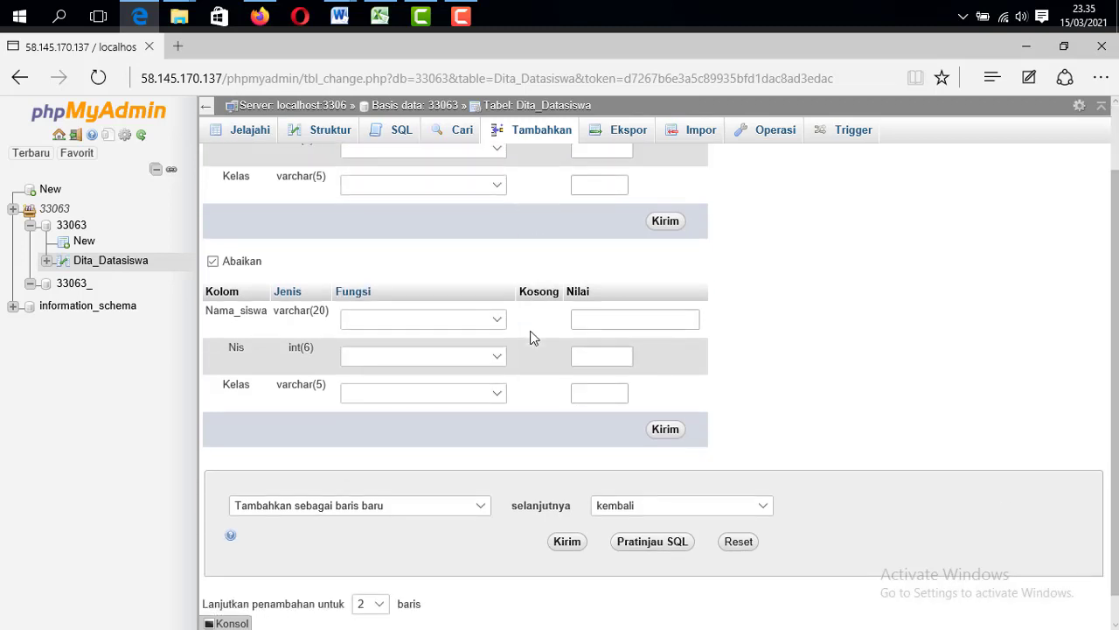
{"action": "scroll", "coordinate": [532, 337], "scroll_direction": "up", "scroll_amount": 1}
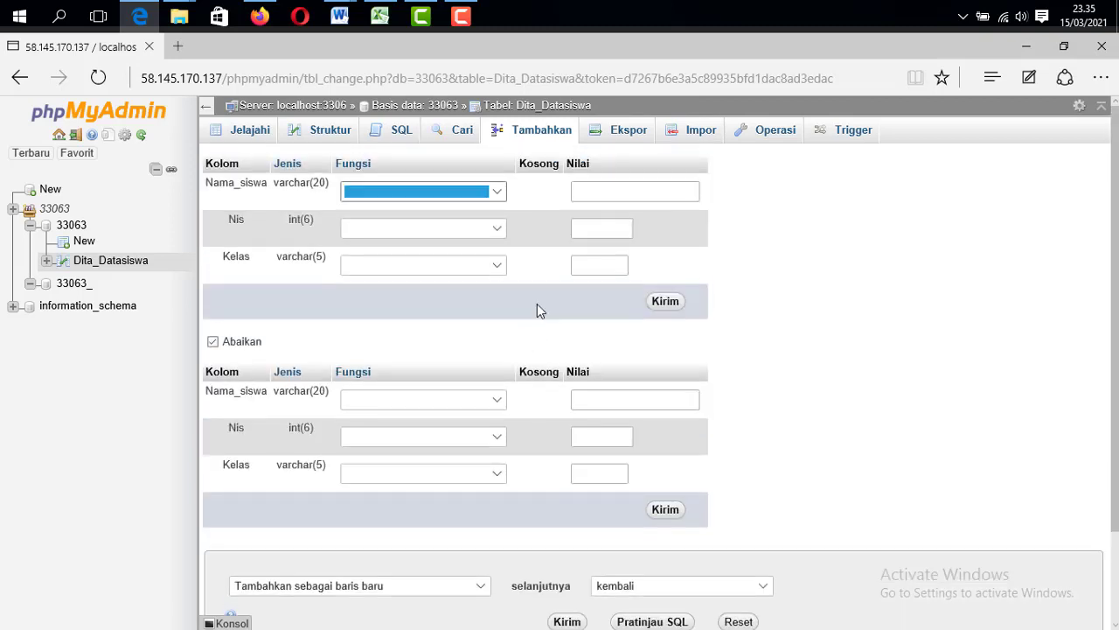
{"action": "left_click", "coordinate": [772, 130]}
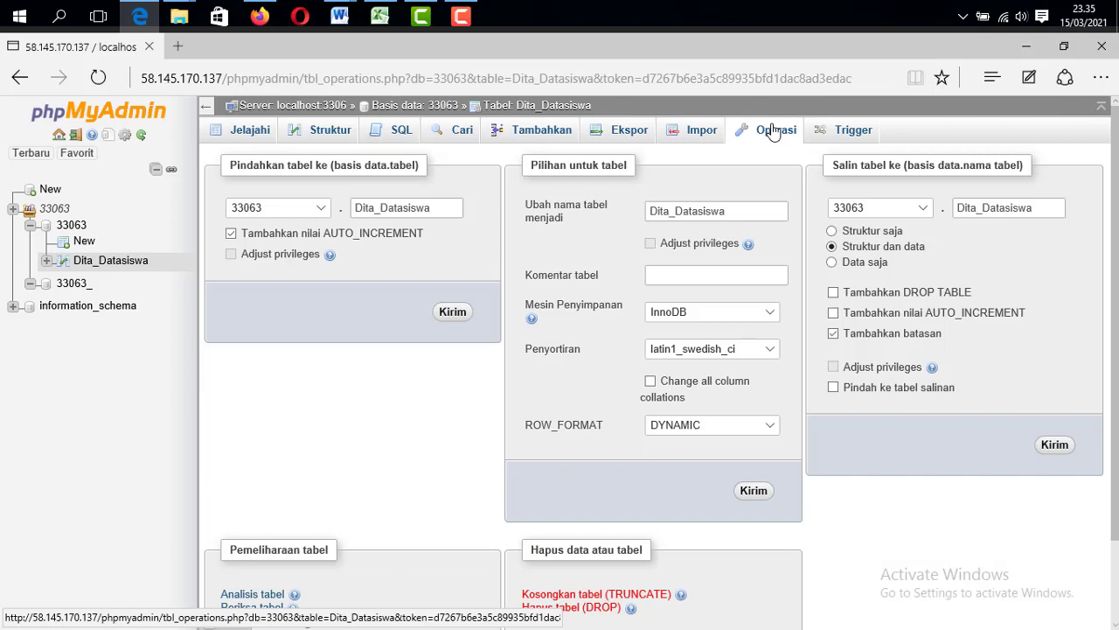
Return to browsing Dita_Datasiswa's rows via the breadcrumb, dismissing the server error
{"action": "left_click", "coordinate": [461, 15]}
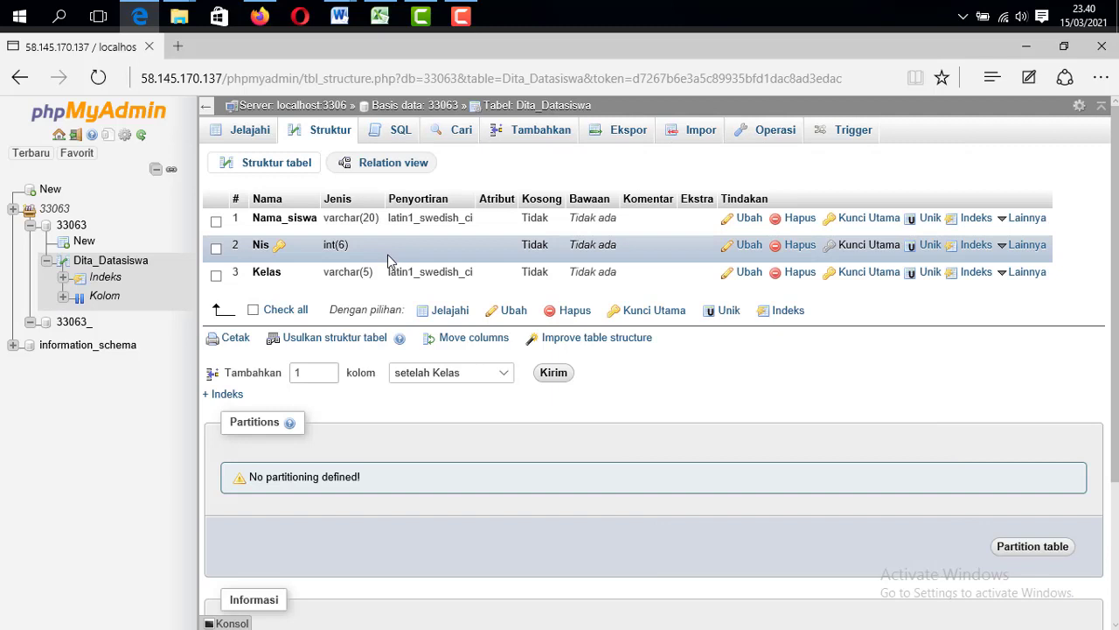
{"action": "left_click", "coordinate": [537, 106]}
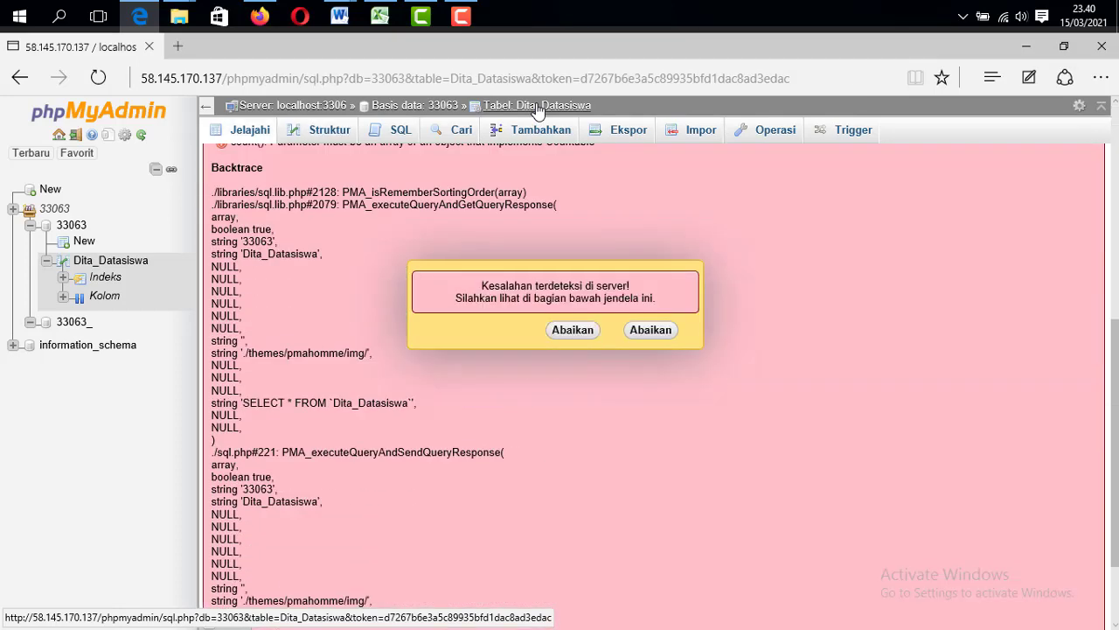
{"action": "left_click", "coordinate": [573, 331]}
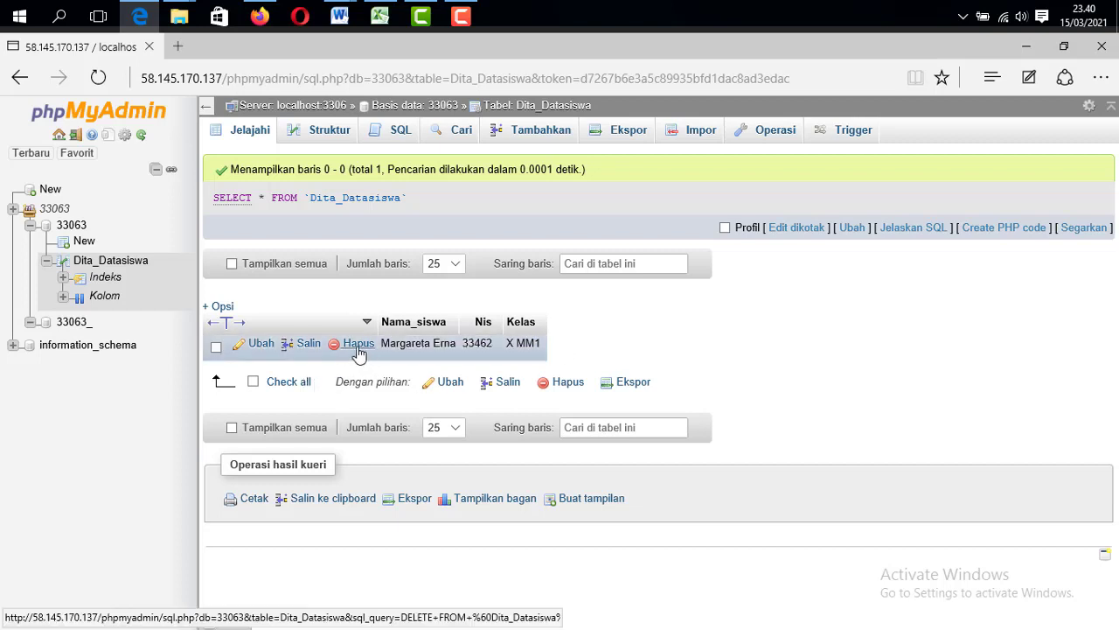
Edit the student row, append a surname to the name, and try to save it
{"action": "left_click", "coordinate": [259, 343]}
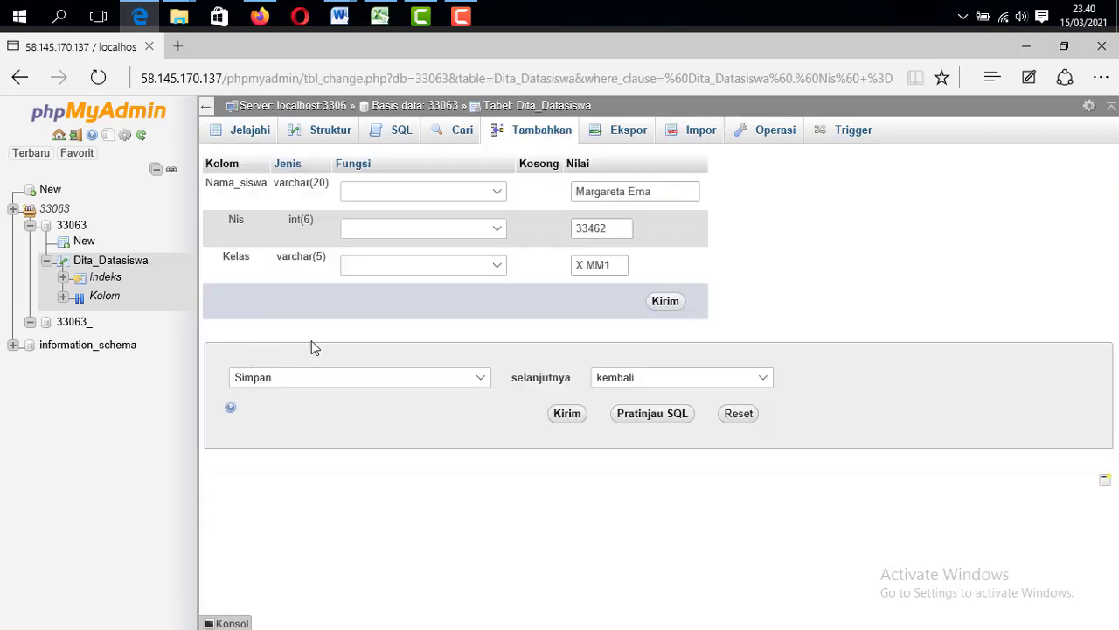
{"action": "left_click", "coordinate": [671, 193]}
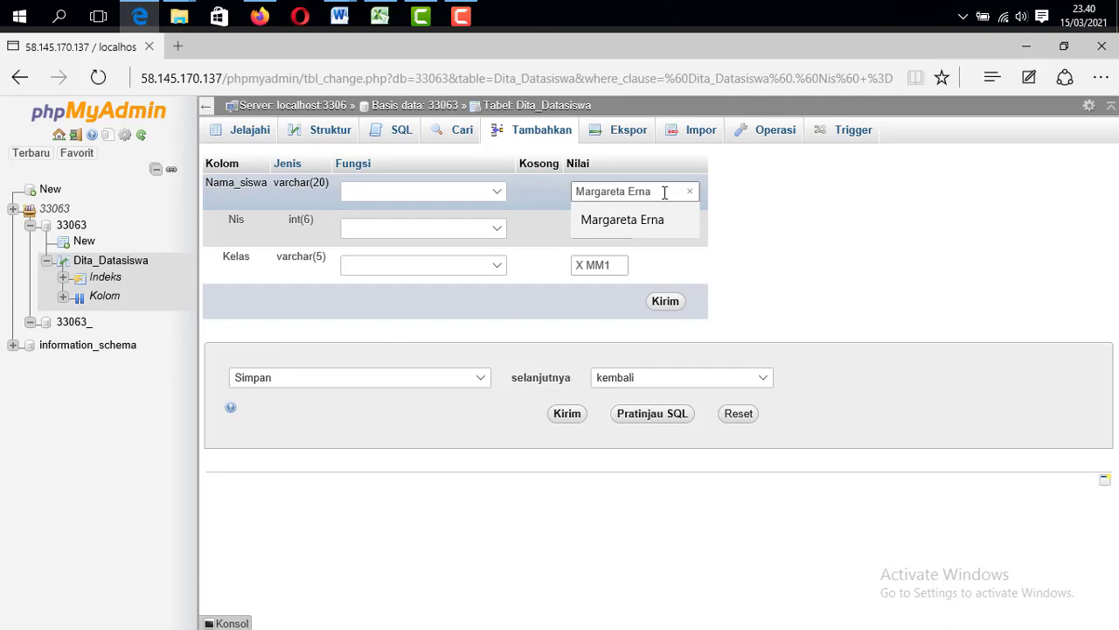
{"action": "type", "text": "may"}
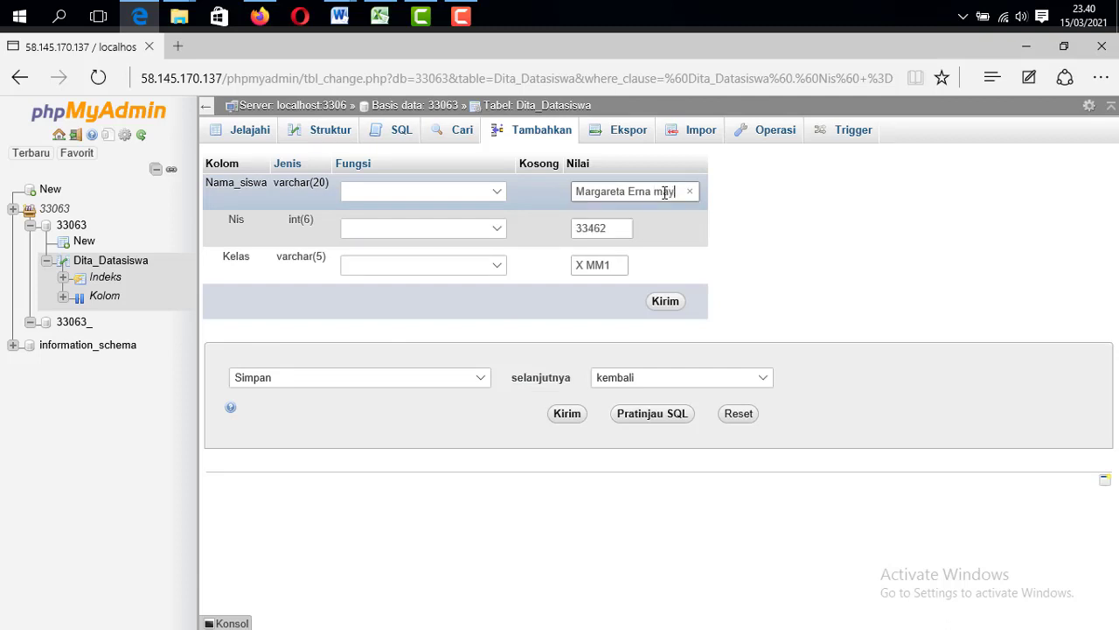
{"action": "type", "text": "asari"}
{"action": "left_click", "coordinate": [668, 301]}
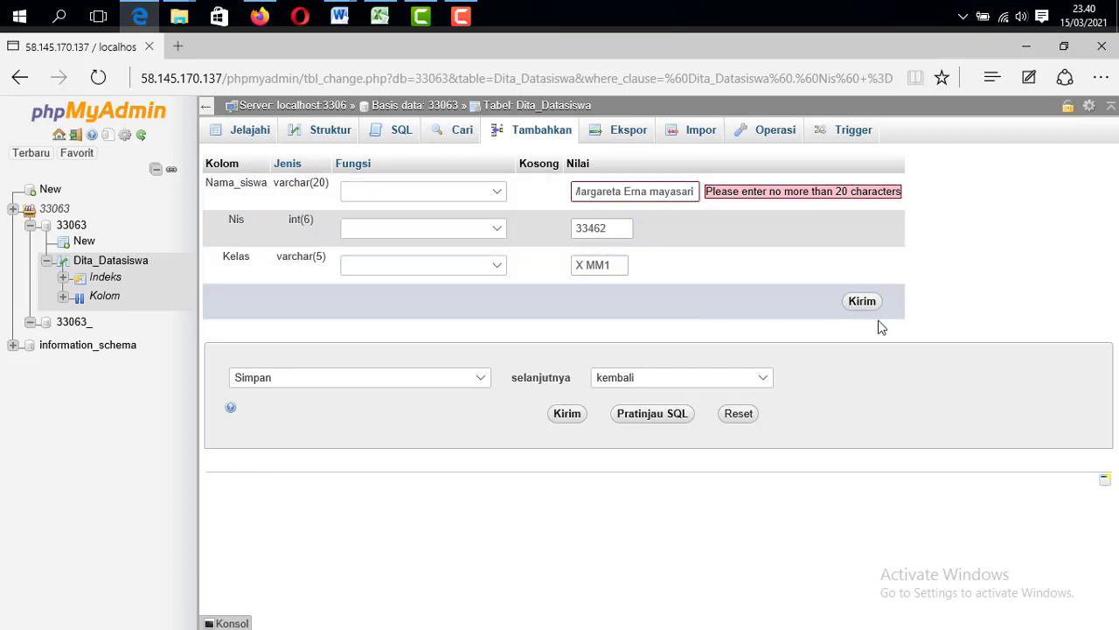
Delete the appended surname after the 20-character length warning
{"action": "double_click", "coordinate": [652, 190]}
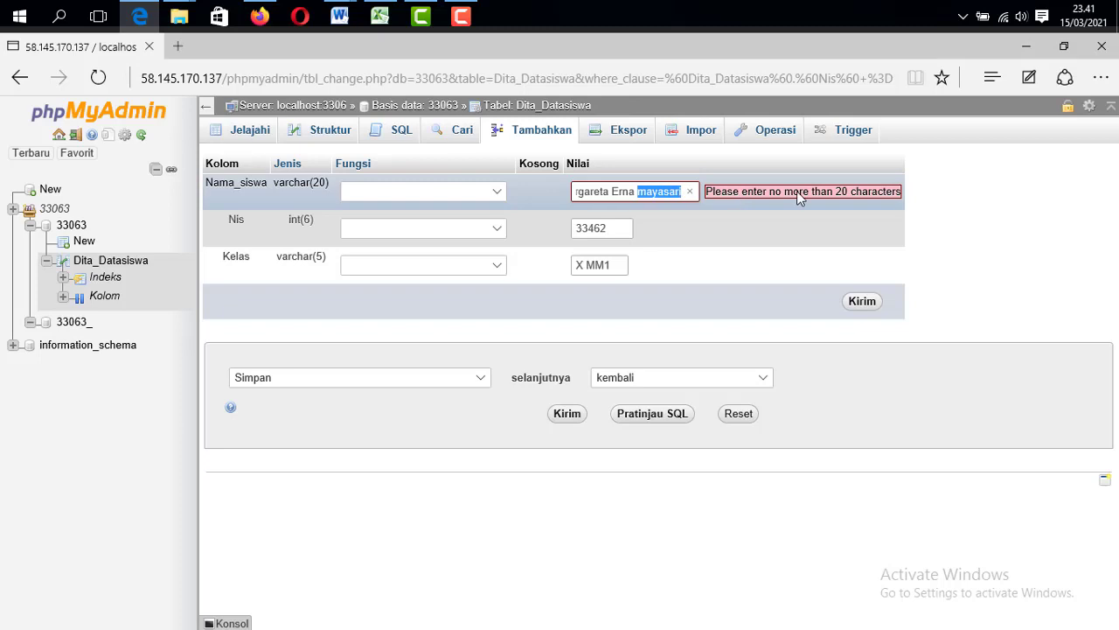
{"action": "key", "text": "BackSpace"}
{"action": "left_click", "coordinate": [799, 199]}
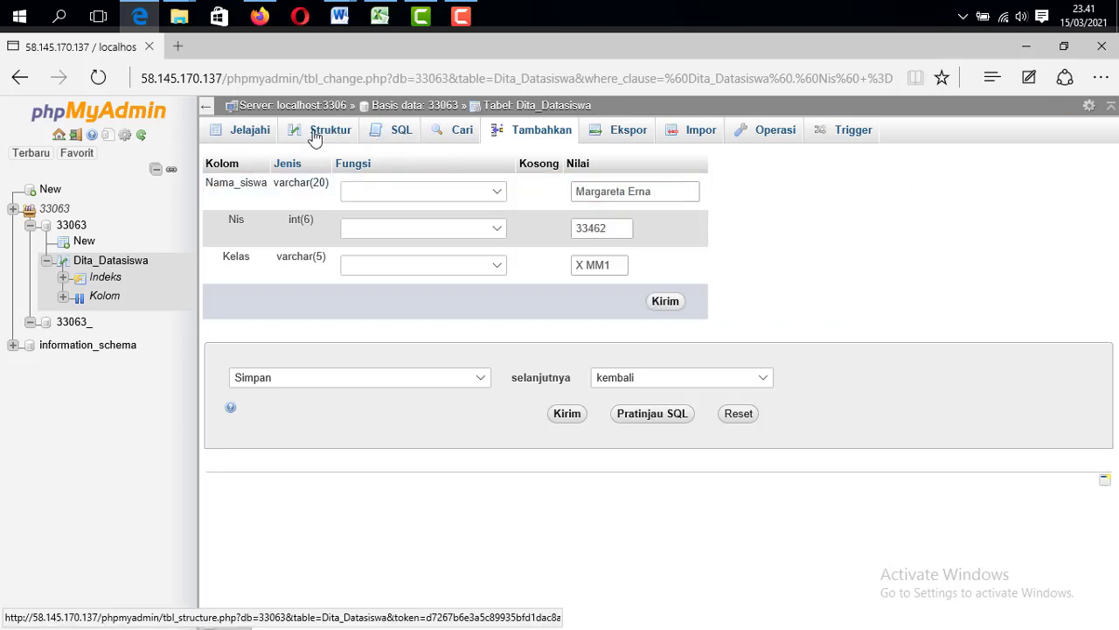
Show the table structure and try Ubah with no columns checked
{"action": "left_click", "coordinate": [316, 139]}
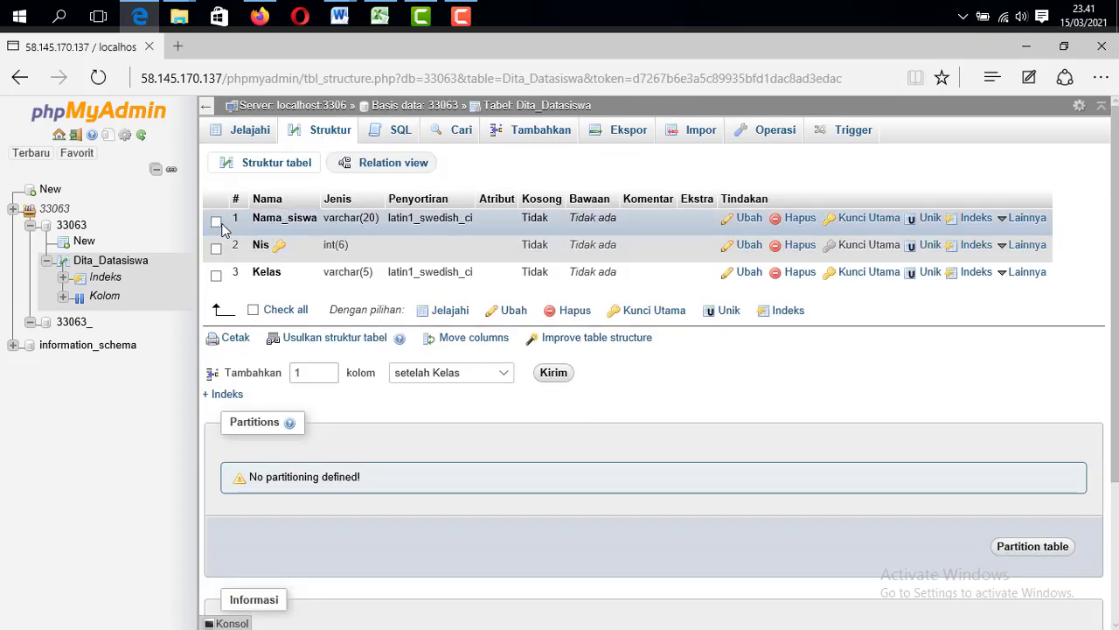
{"action": "left_click", "coordinate": [500, 315]}
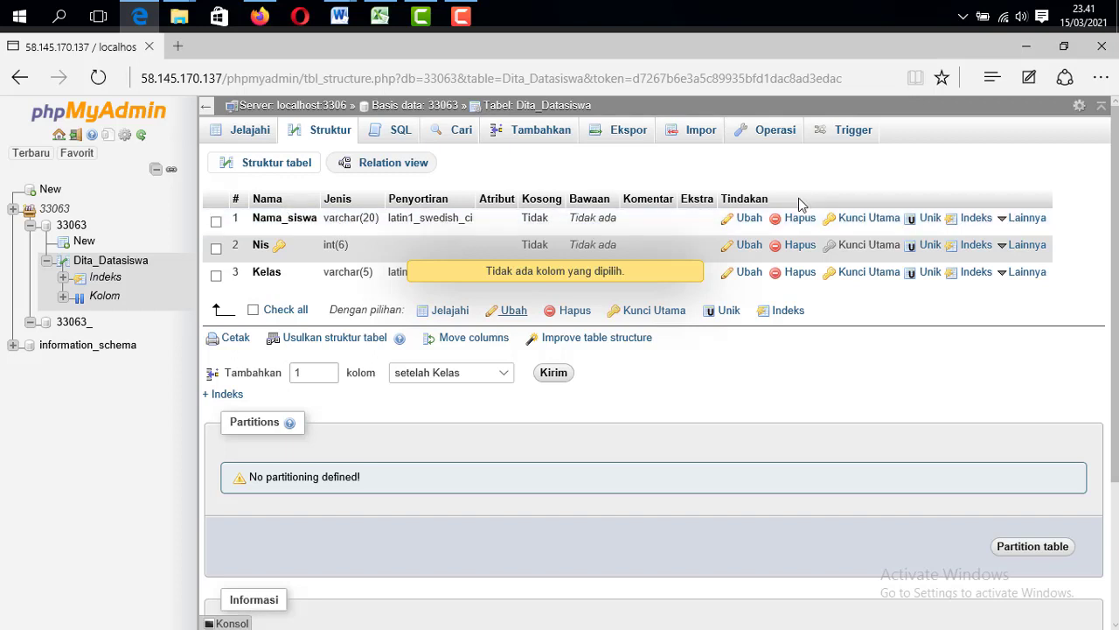
Change the Nama_siswa length from 20 to 35 and save the column
{"action": "left_click", "coordinate": [749, 218]}
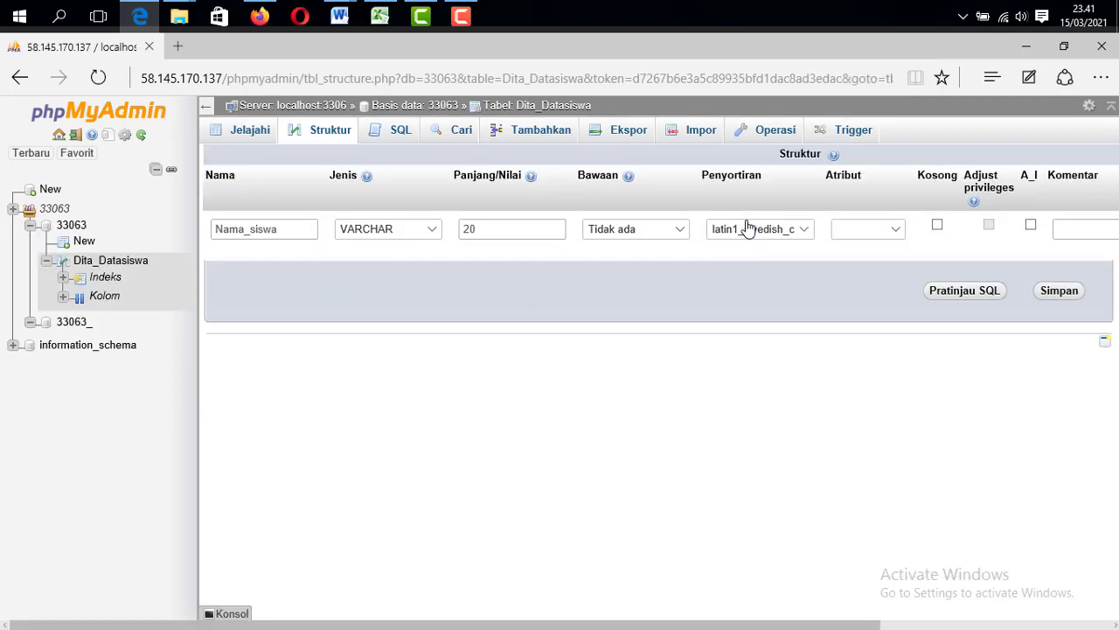
{"action": "left_click", "coordinate": [476, 229]}
{"action": "double_click", "coordinate": [470, 229]}
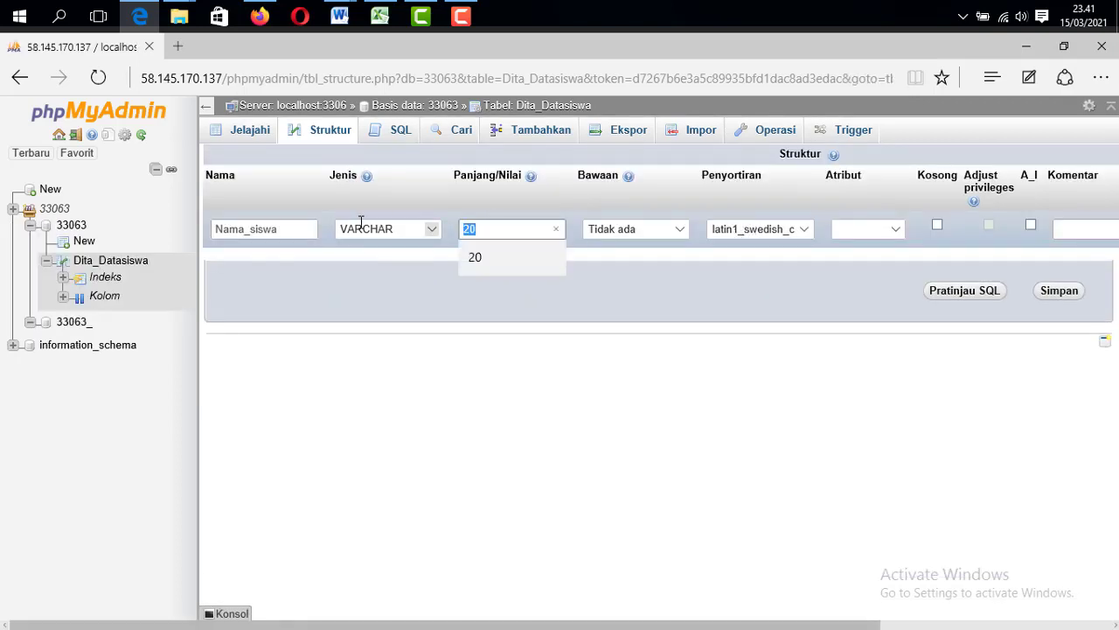
{"action": "type", "text": "35"}
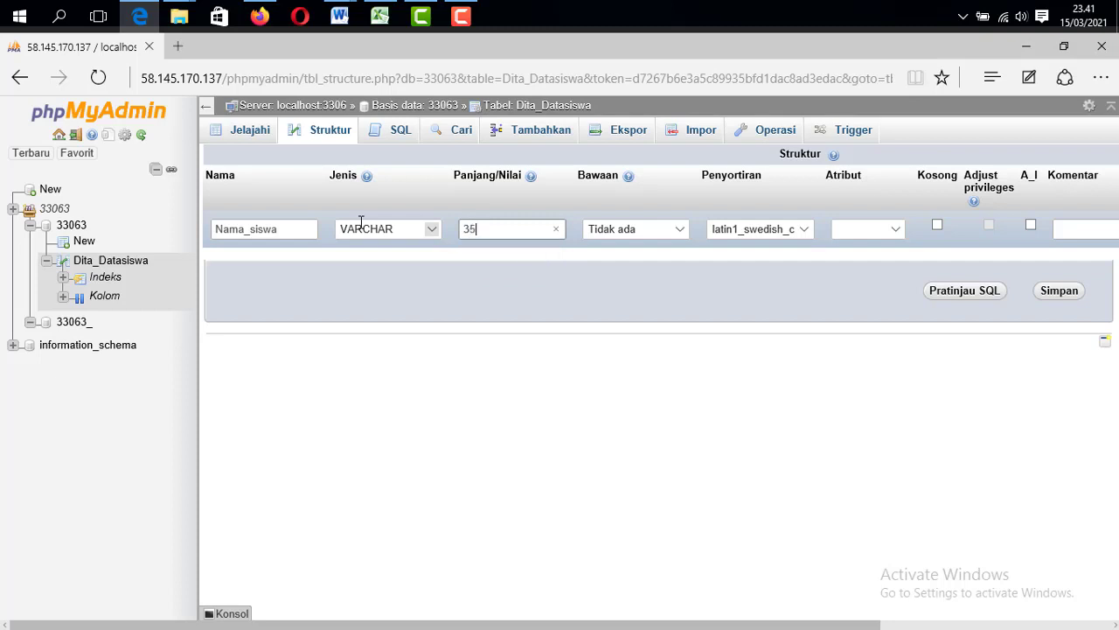
{"action": "left_click", "coordinate": [1043, 291]}
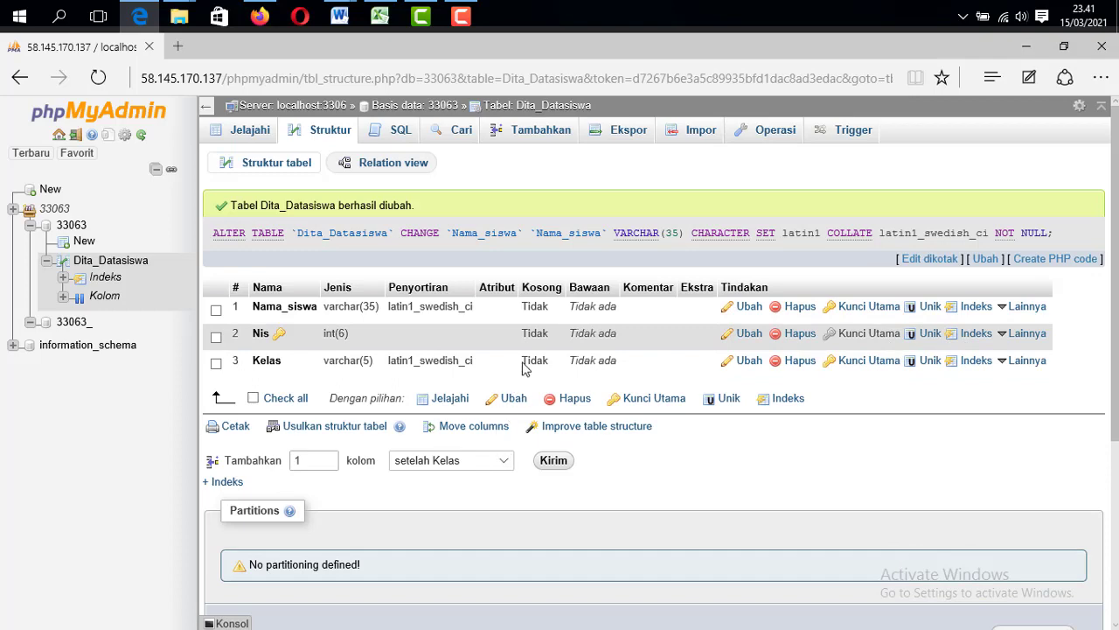
{"action": "scroll", "coordinate": [528, 353], "scroll_direction": "down", "scroll_amount": 3}
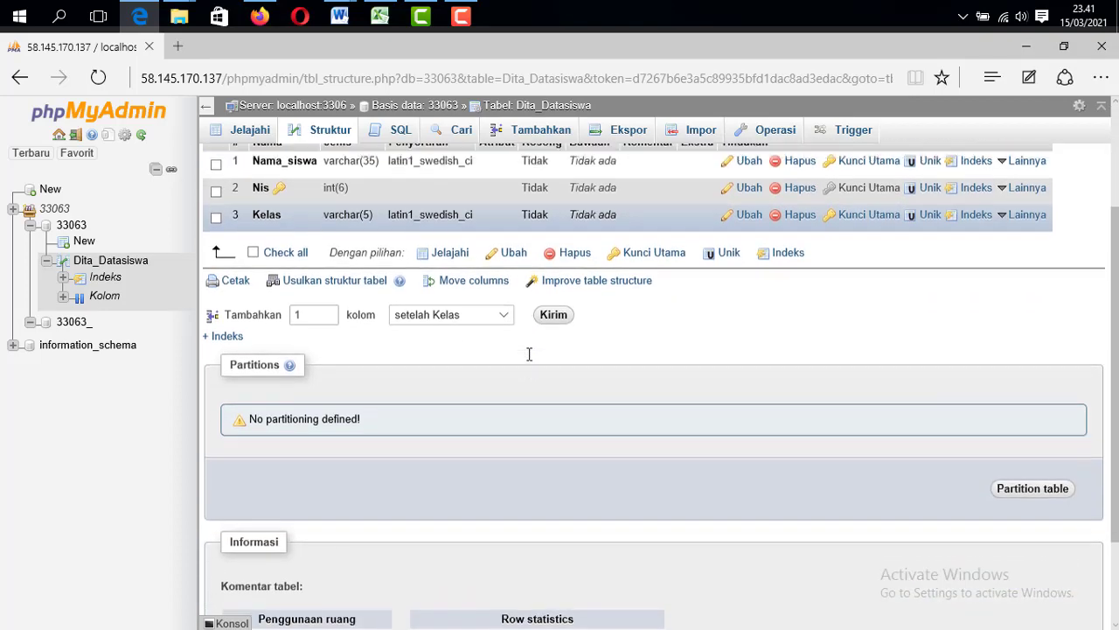
{"action": "scroll", "coordinate": [528, 353], "scroll_direction": "up", "scroll_amount": 3}
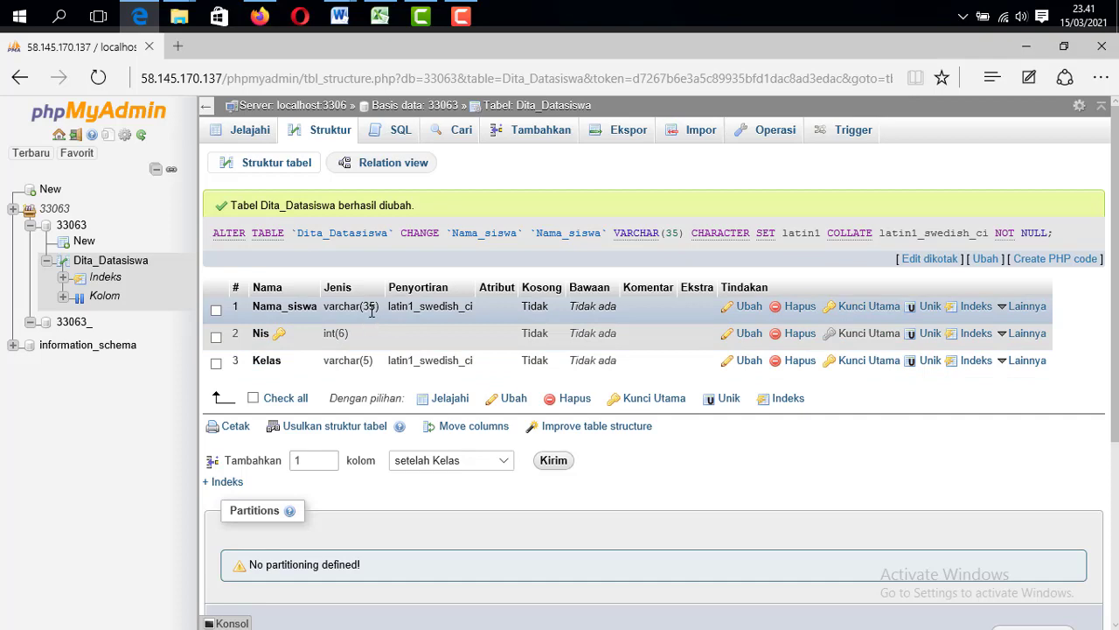
Return to the table's rows, dismiss the error, and tick the student row's checkbox
{"action": "left_click", "coordinate": [542, 106]}
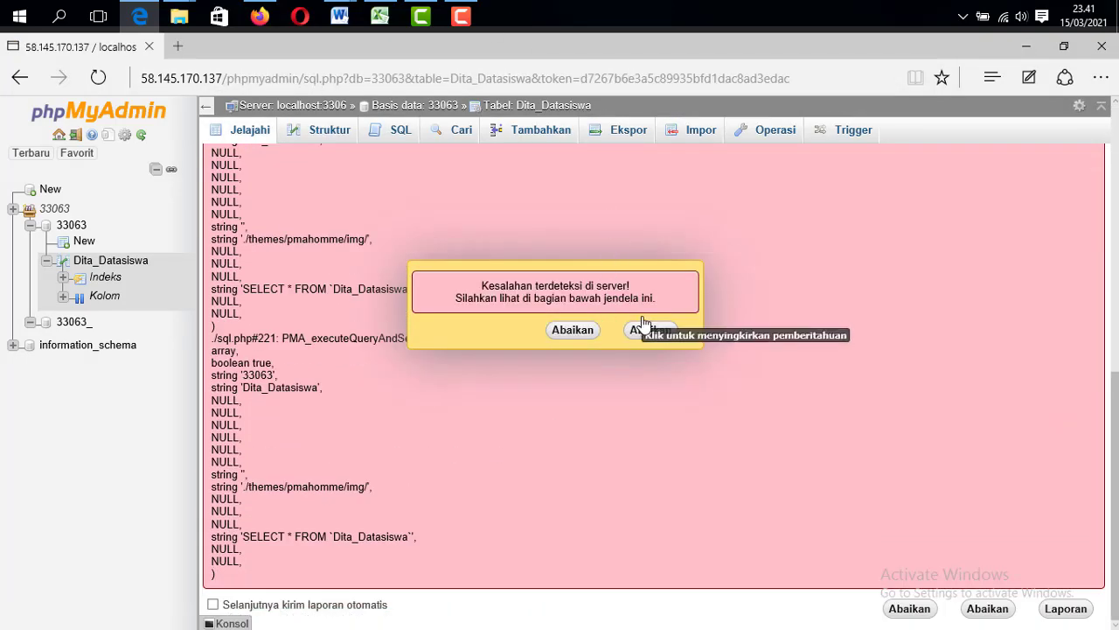
{"action": "left_click", "coordinate": [640, 327]}
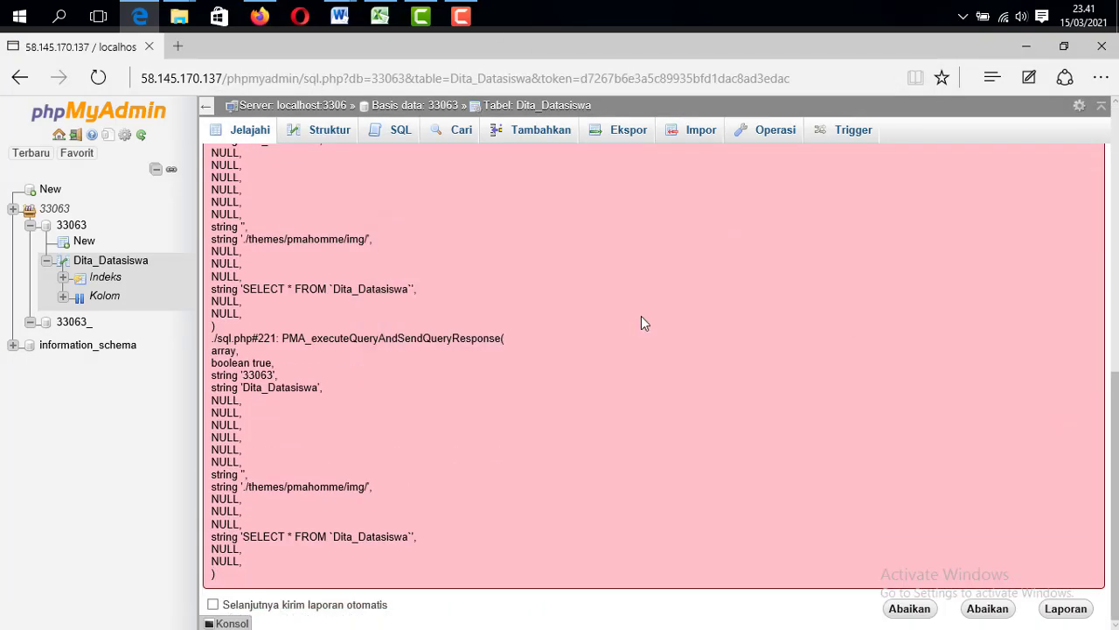
{"action": "scroll", "coordinate": [535, 270], "scroll_direction": "up", "scroll_amount": 10}
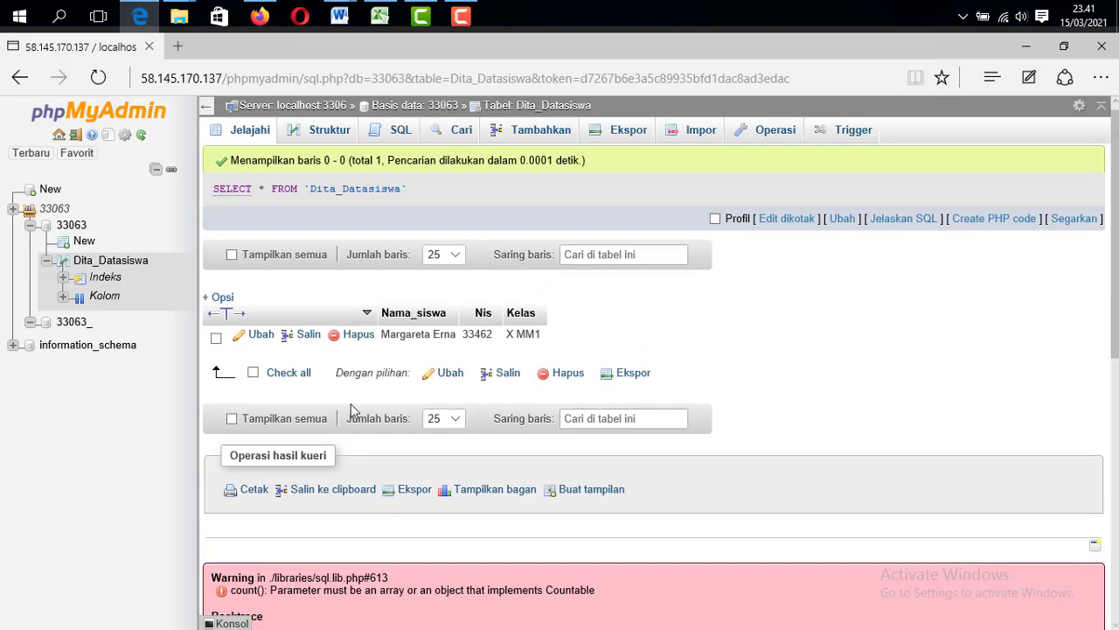
{"action": "scroll", "coordinate": [385, 332], "scroll_direction": "down", "scroll_amount": 2}
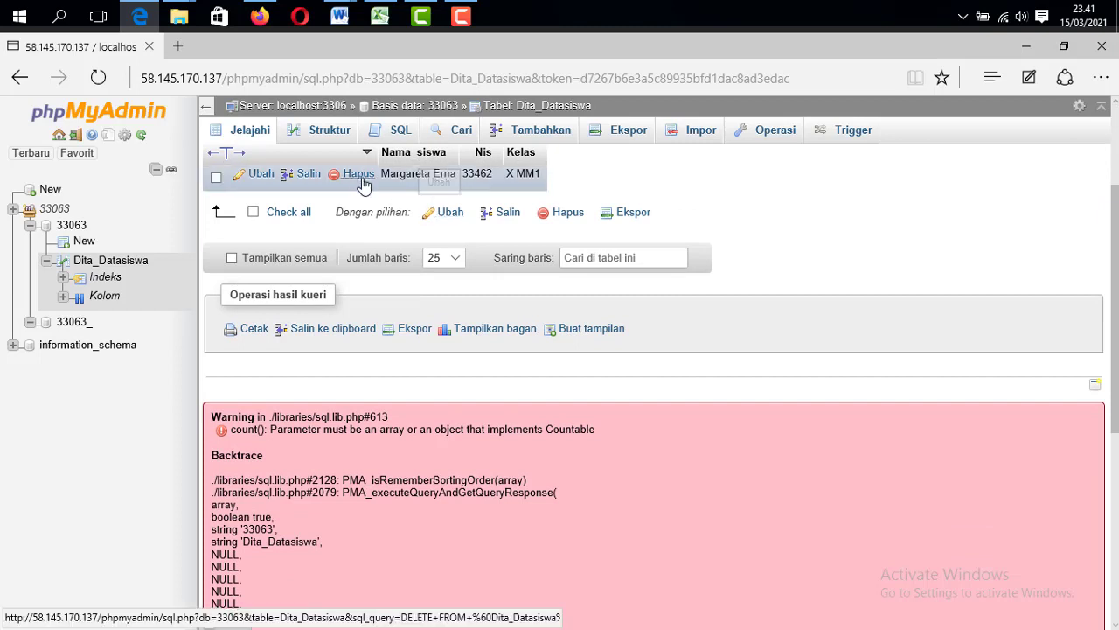
{"action": "left_click", "coordinate": [451, 220]}
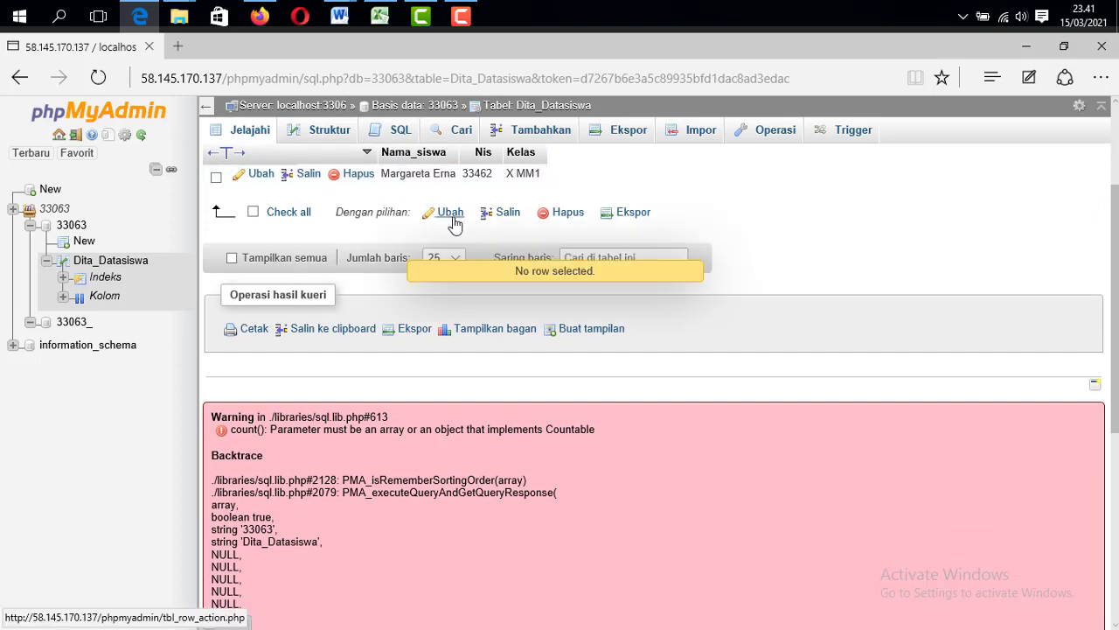
{"action": "left_click", "coordinate": [216, 177]}
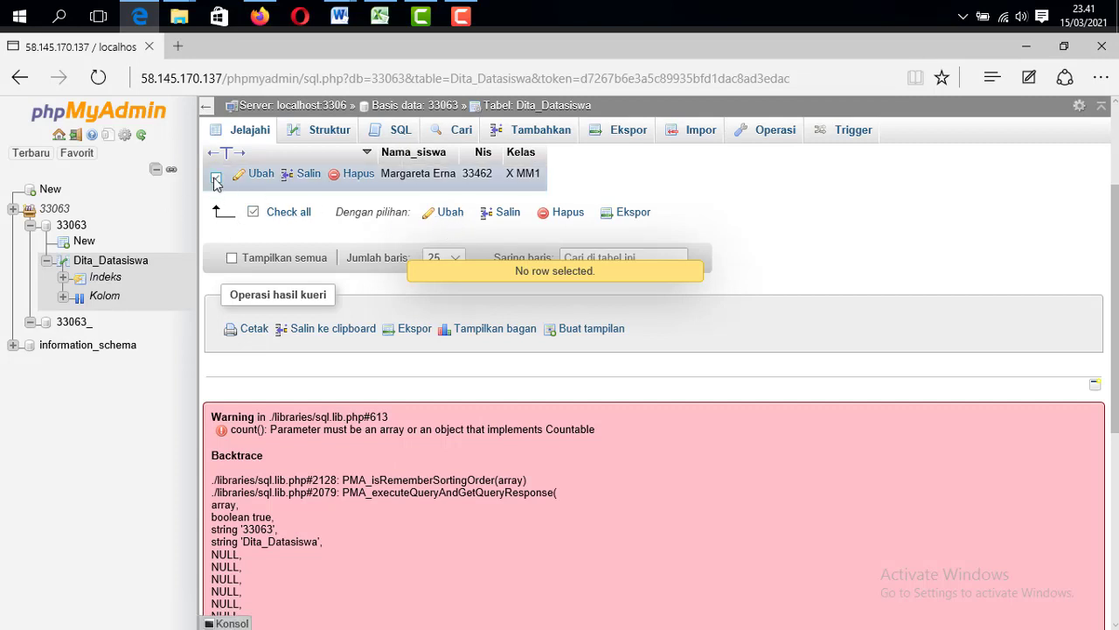
Extend the student's name to its full length, save the row, and open the insert form
{"action": "left_click", "coordinate": [450, 214]}
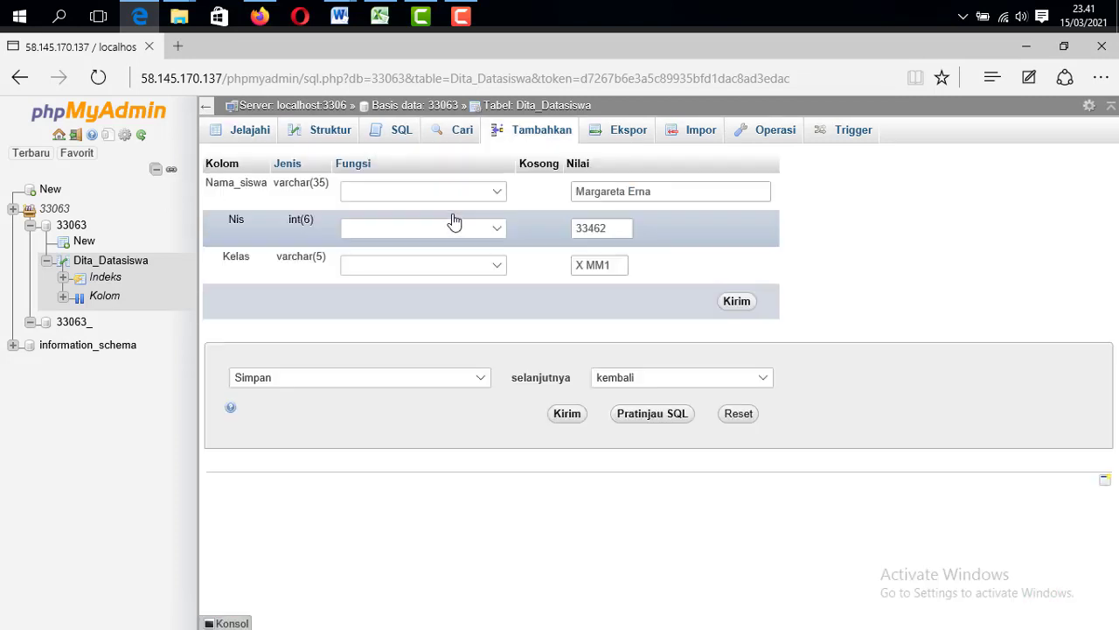
{"action": "left_click", "coordinate": [617, 191]}
{"action": "left_click", "coordinate": [670, 191]}
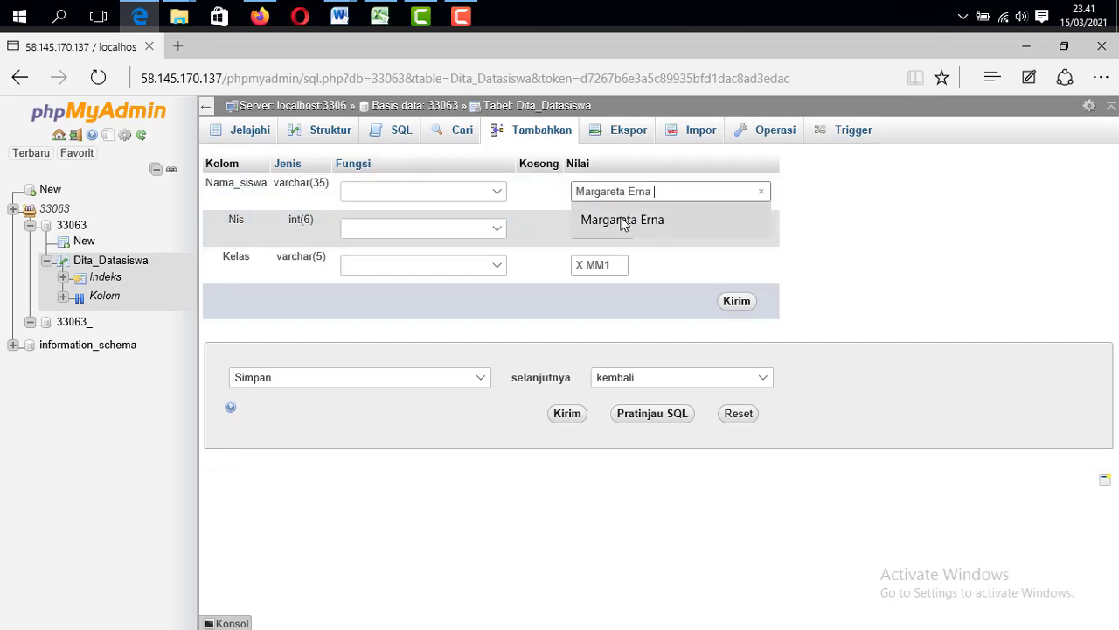
{"action": "type", "text": "mayasari"}
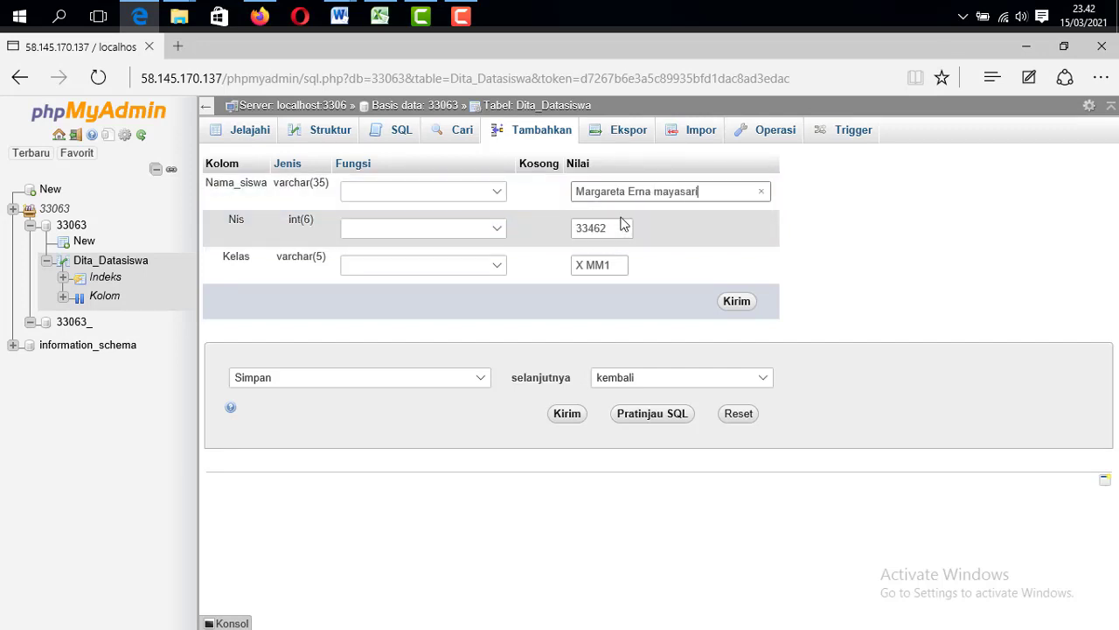
{"action": "left_click", "coordinate": [738, 301]}
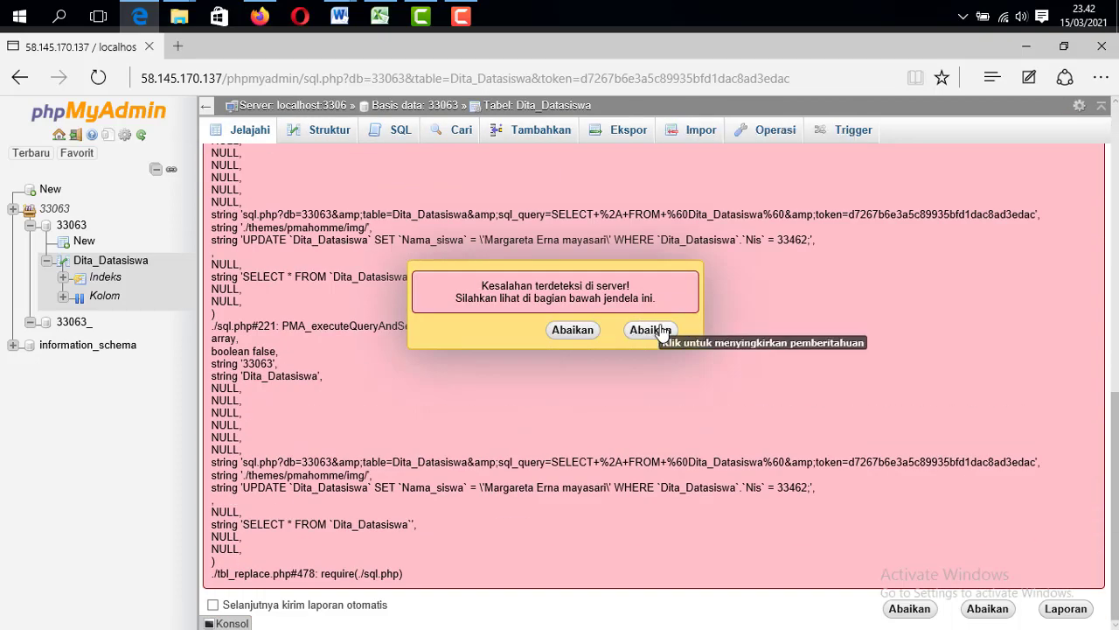
{"action": "left_click", "coordinate": [651, 329]}
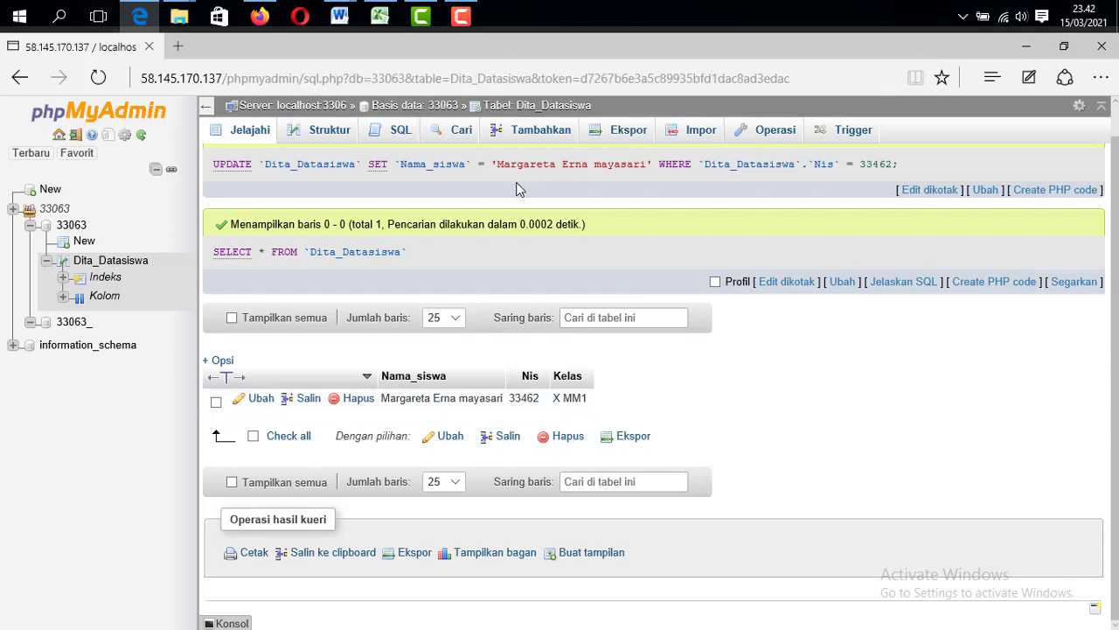
{"action": "left_click", "coordinate": [539, 135]}
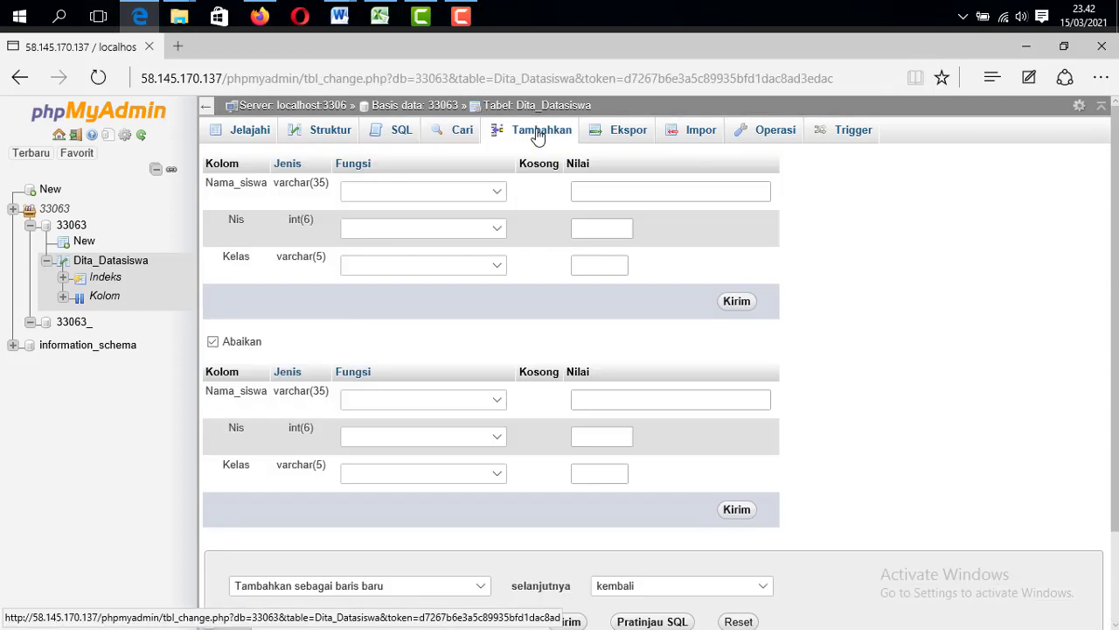
Set the insert mode to 'Tambahkan sebagai baris baru dan abaikan galat' and continue adding 1 row
{"action": "scroll", "coordinate": [400, 470], "scroll_direction": "down", "scroll_amount": 2}
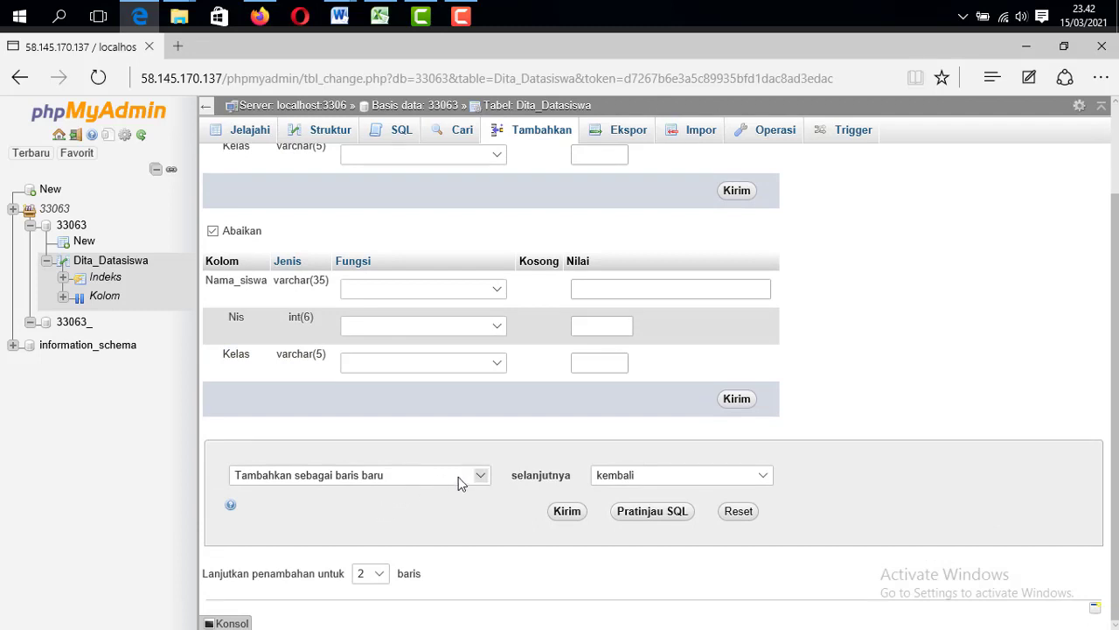
{"action": "left_click", "coordinate": [459, 477]}
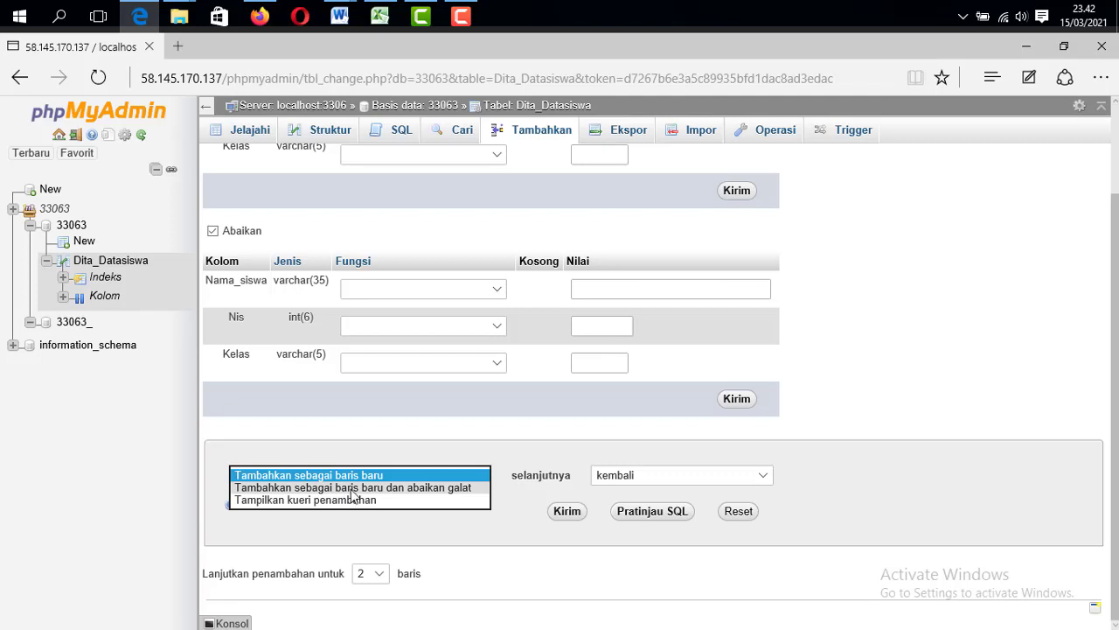
{"action": "left_click", "coordinate": [353, 487]}
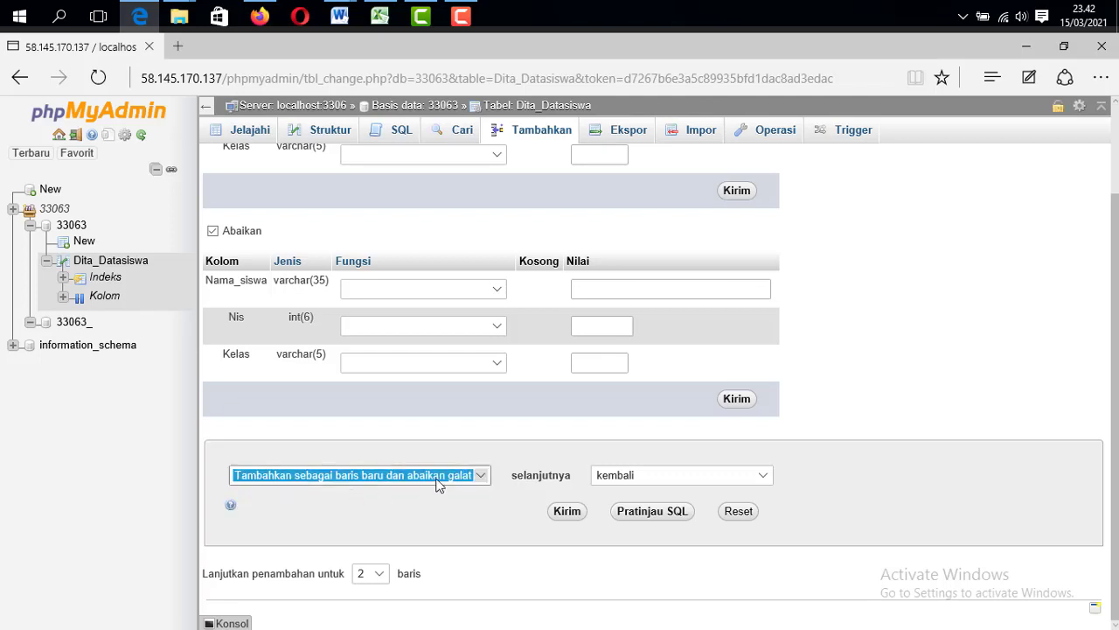
{"action": "left_click", "coordinate": [453, 512]}
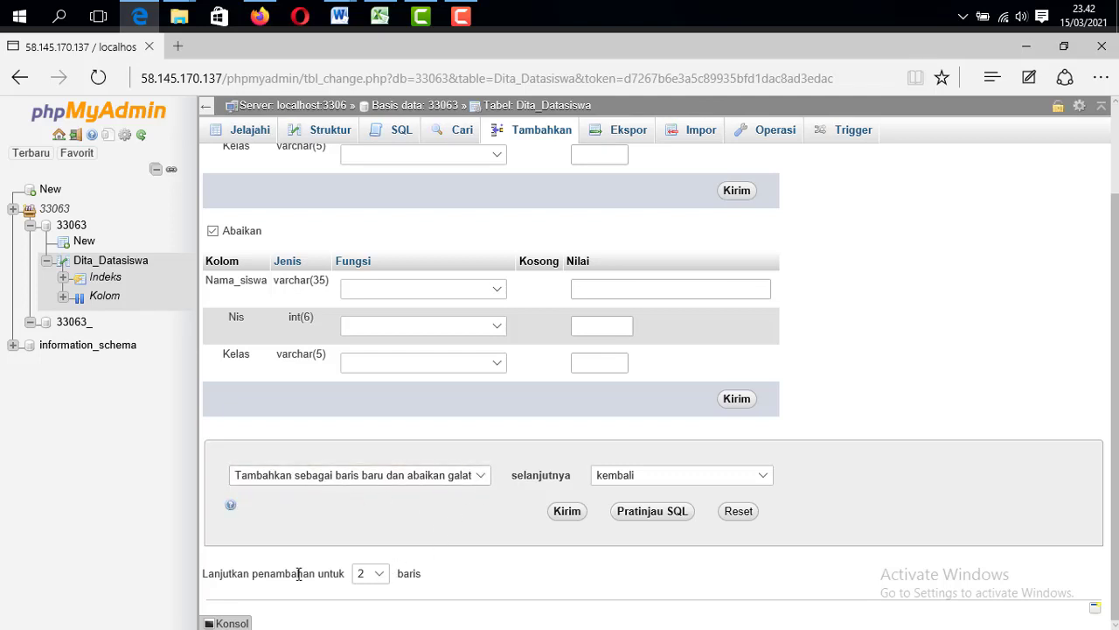
{"action": "left_click", "coordinate": [377, 575]}
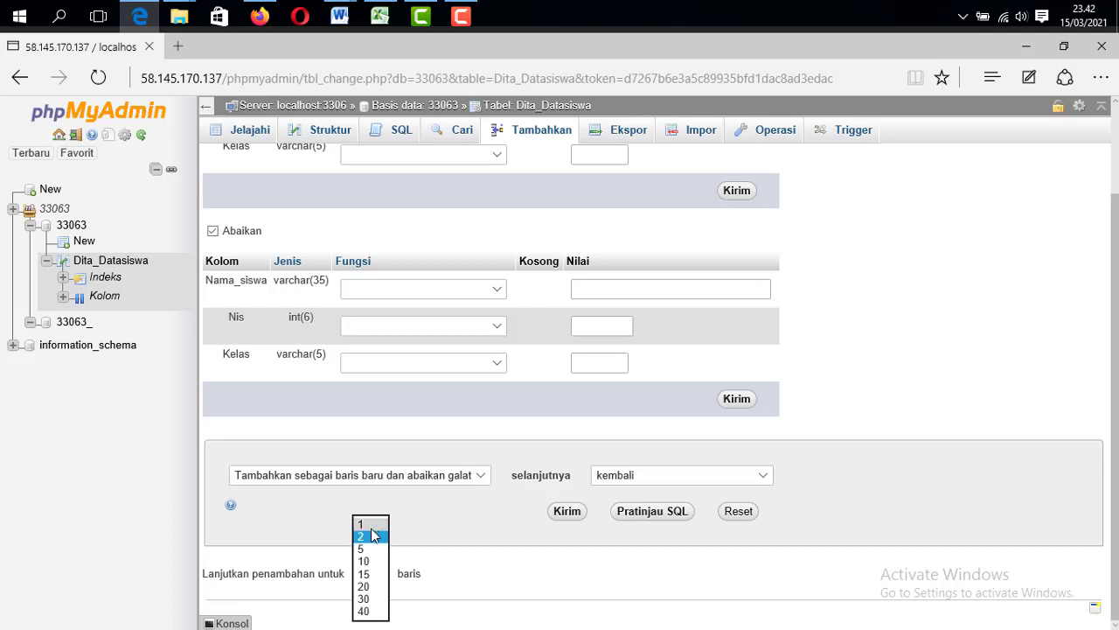
{"action": "left_click", "coordinate": [361, 524]}
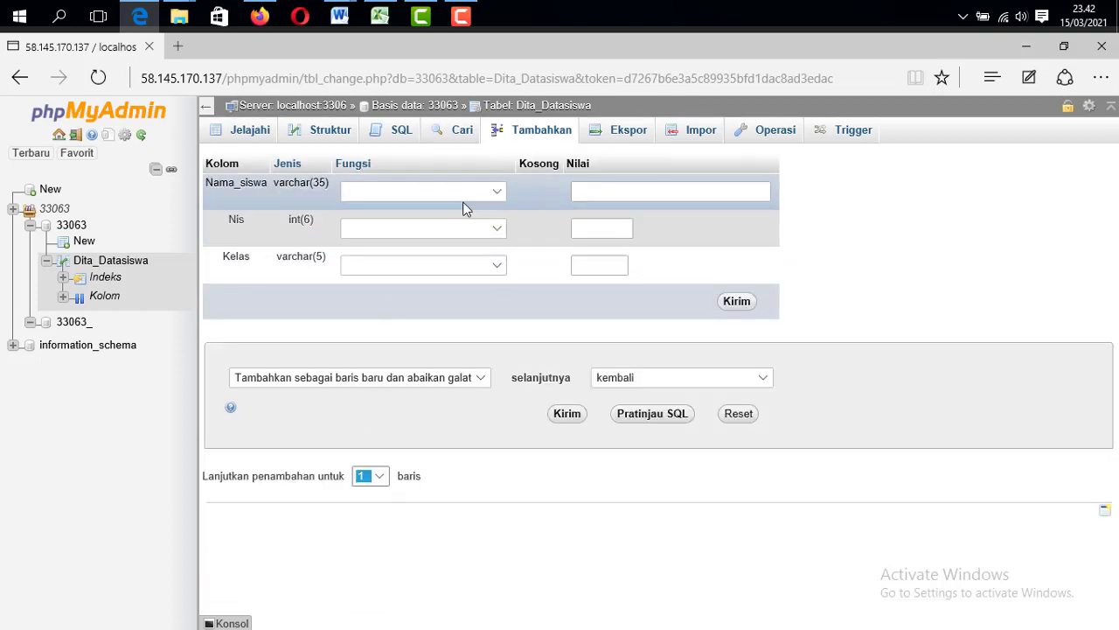
{"action": "left_click", "coordinate": [596, 191]}
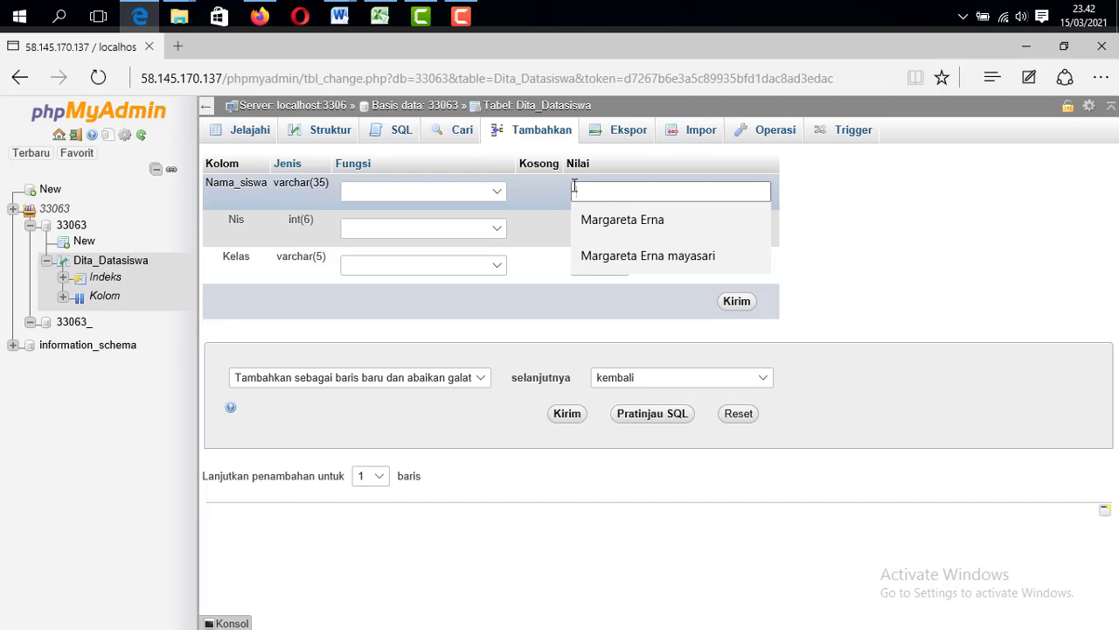
{"action": "left_click", "coordinate": [576, 190]}
{"action": "left_click", "coordinate": [576, 190]}
{"action": "left_click", "coordinate": [575, 191]}
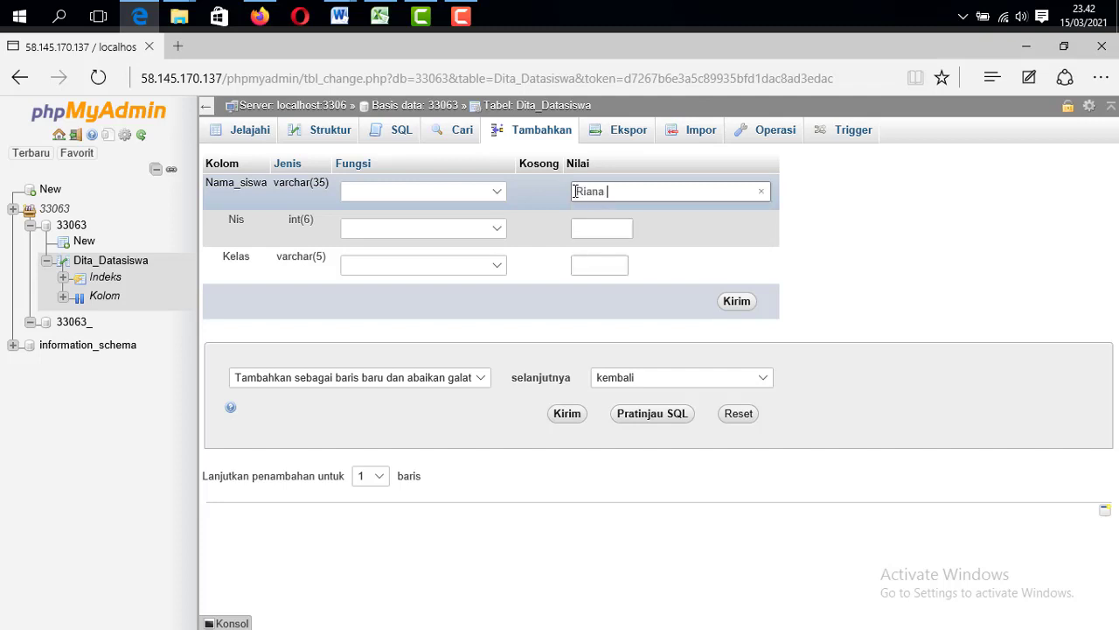
{"action": "left_click", "coordinate": [602, 227]}
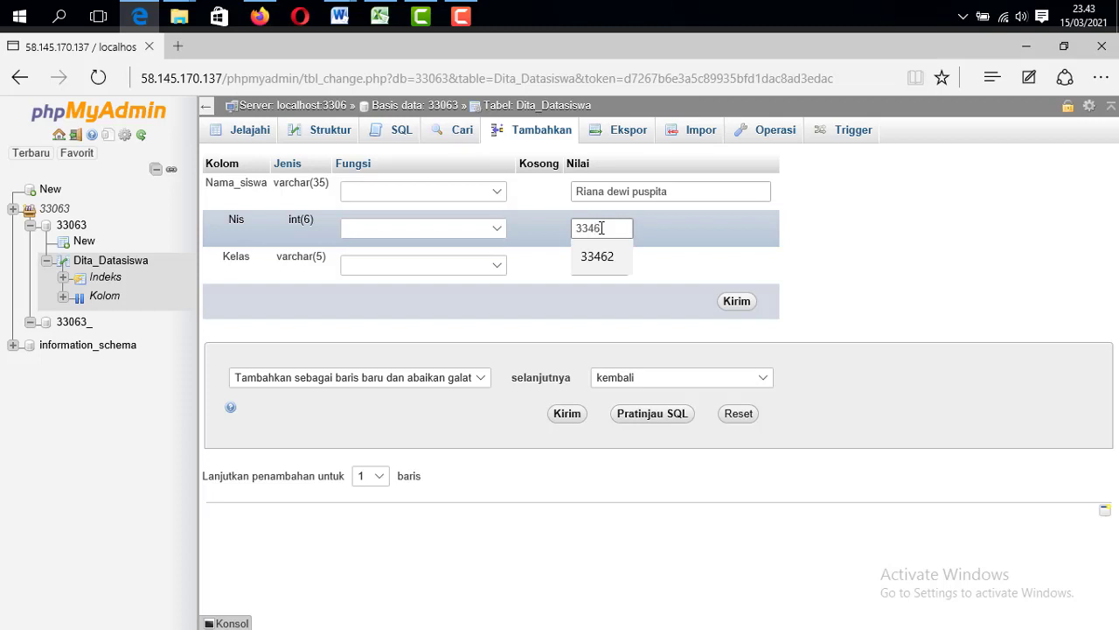
{"action": "type", "text": "33462"}
{"action": "left_click", "coordinate": [588, 265]}
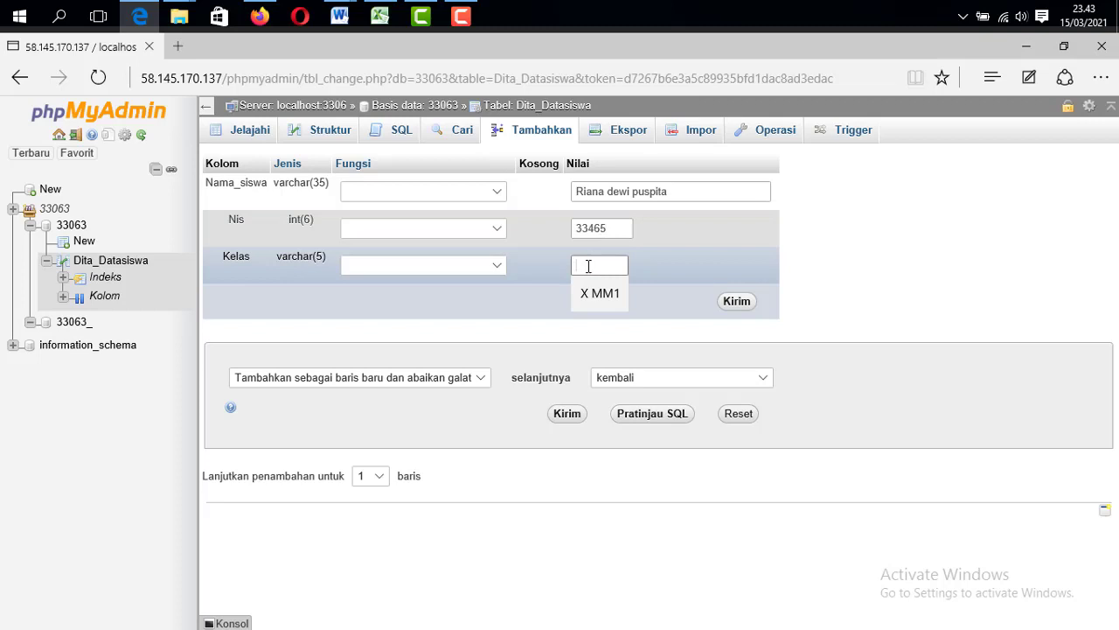
{"action": "type", "text": "X MM2"}
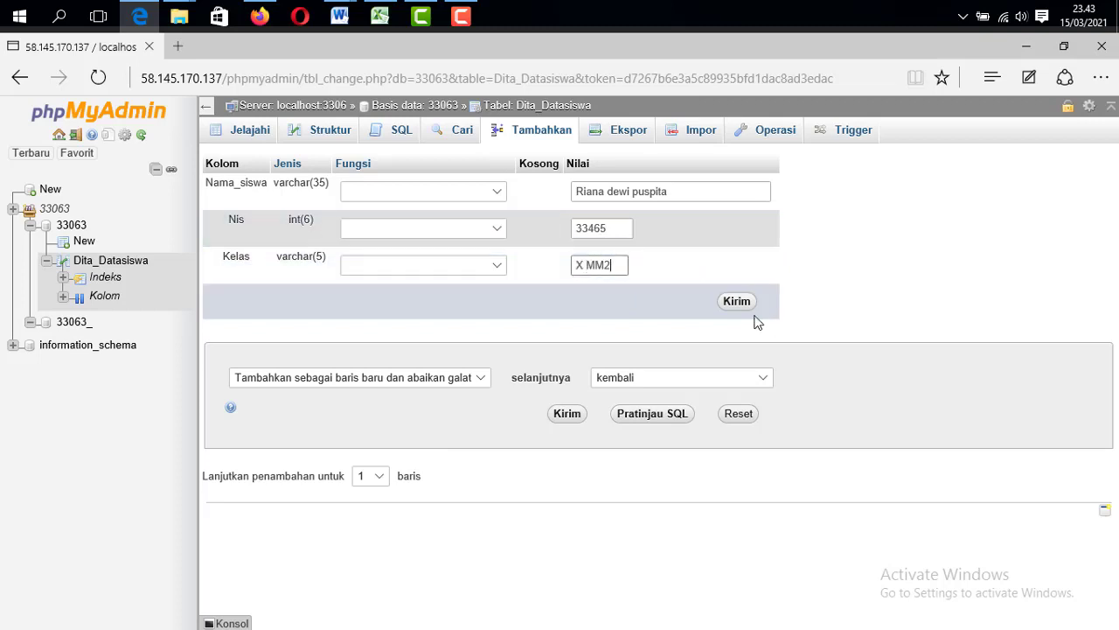
{"action": "left_click", "coordinate": [739, 302]}
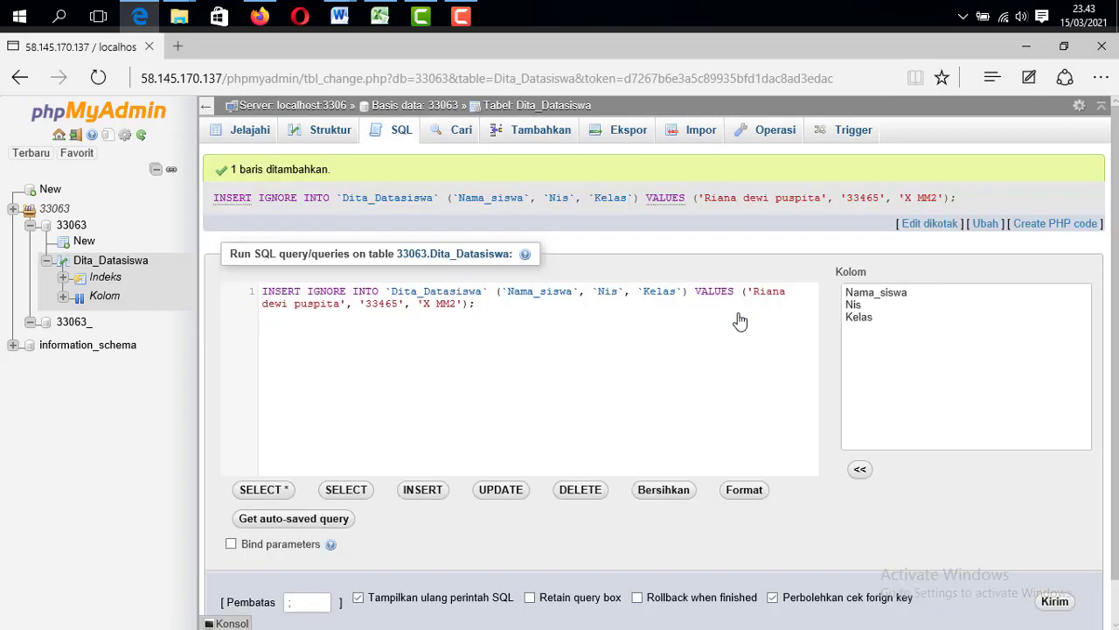
Return to browsing Dita_Datasiswa and dismiss the server error notice with Abaikan
{"action": "scroll", "coordinate": [738, 317], "scroll_direction": "down", "scroll_amount": 1}
{"action": "scroll", "coordinate": [739, 313], "scroll_direction": "up", "scroll_amount": 1}
{"action": "left_click", "coordinate": [536, 106]}
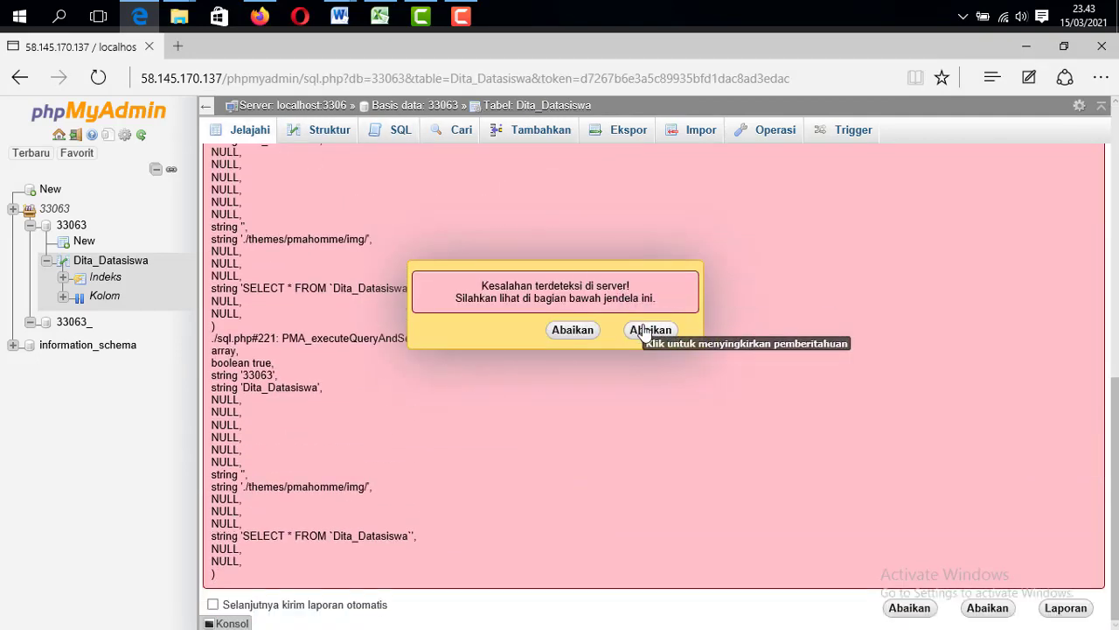
{"action": "left_click", "coordinate": [642, 323]}
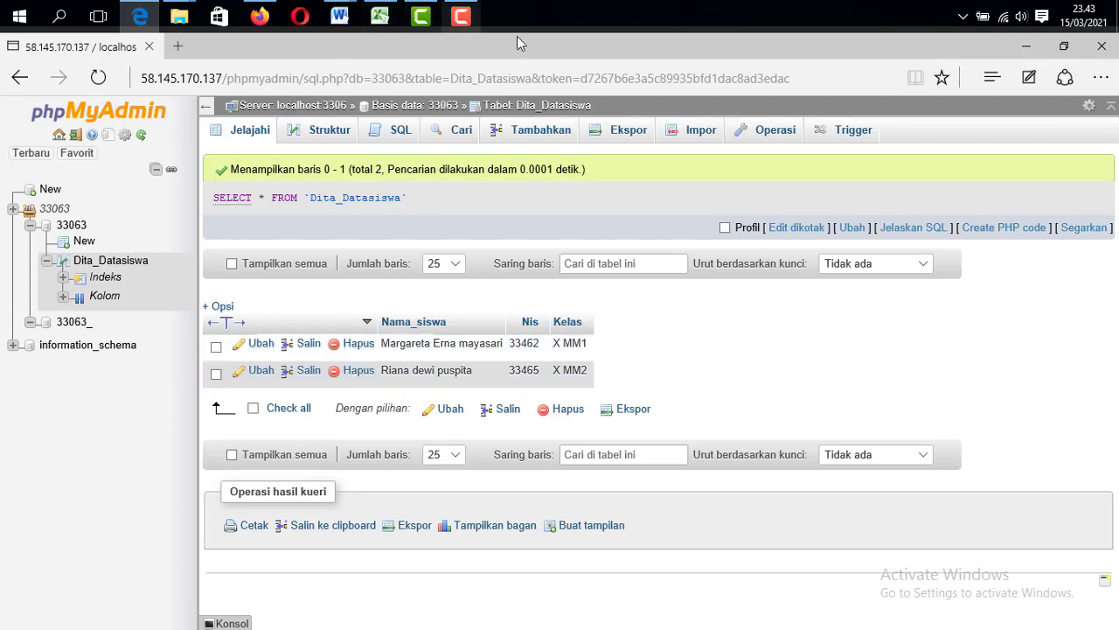
Remove 'WHERE 1' and run SELECT * FROM Dita_Datasiswa, listing both students
{"action": "left_click", "coordinate": [399, 131]}
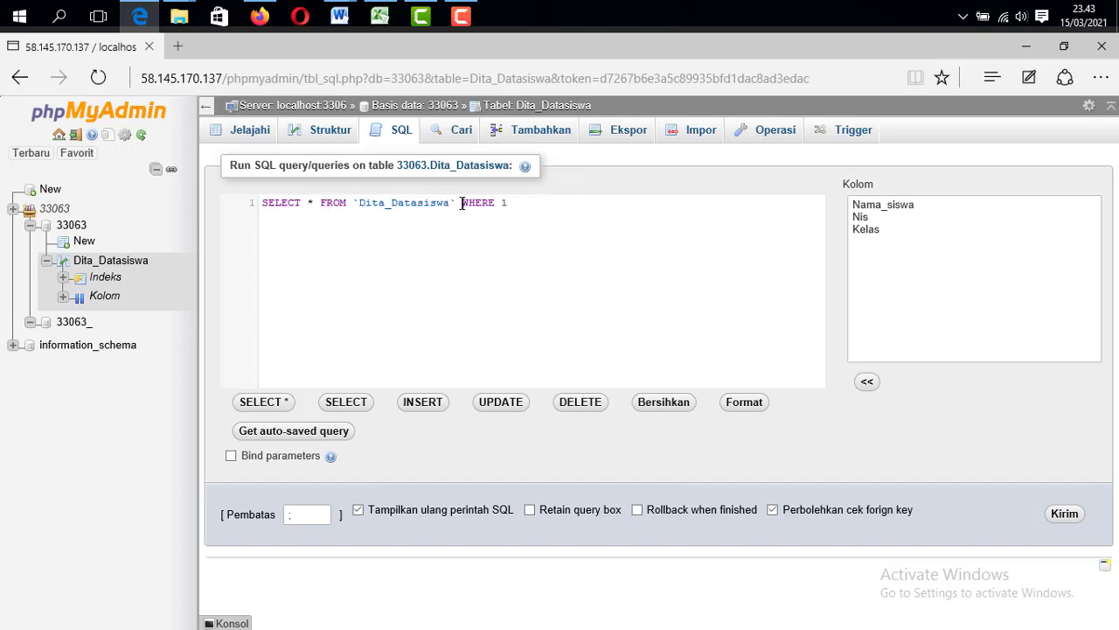
{"action": "left_click_drag", "start_coordinate": [462, 202], "coordinate": [512, 204]}
{"action": "key", "text": "BackSpace"}
{"action": "left_click_drag", "start_coordinate": [264, 204], "coordinate": [315, 201]}
{"action": "left_click_drag", "start_coordinate": [359, 202], "coordinate": [448, 203]}
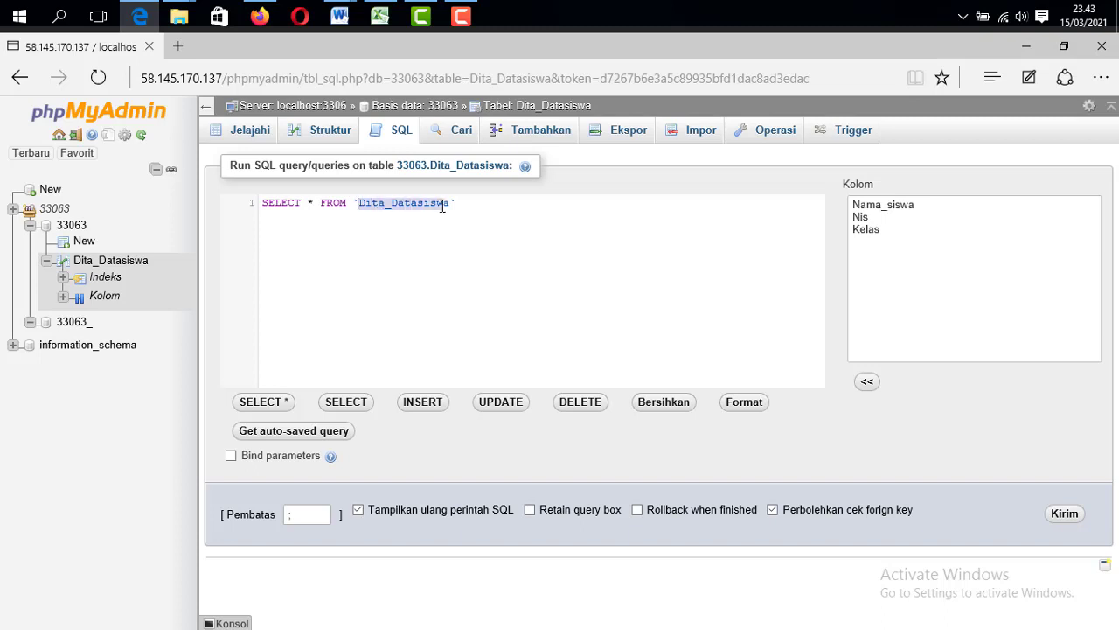
{"action": "left_click", "coordinate": [516, 221]}
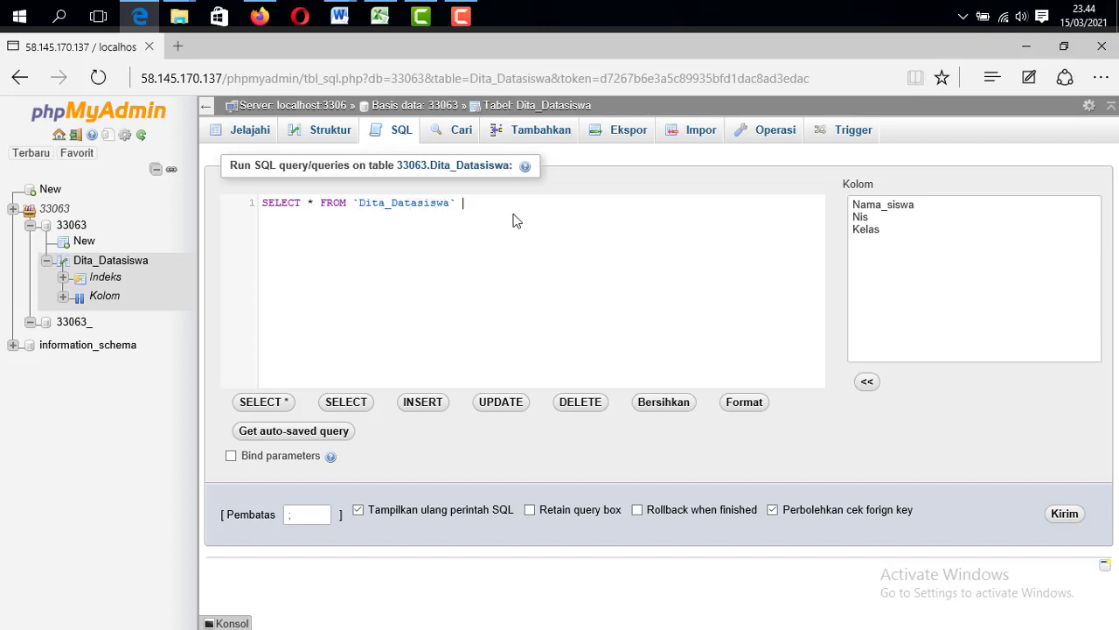
{"action": "left_click", "coordinate": [1063, 514]}
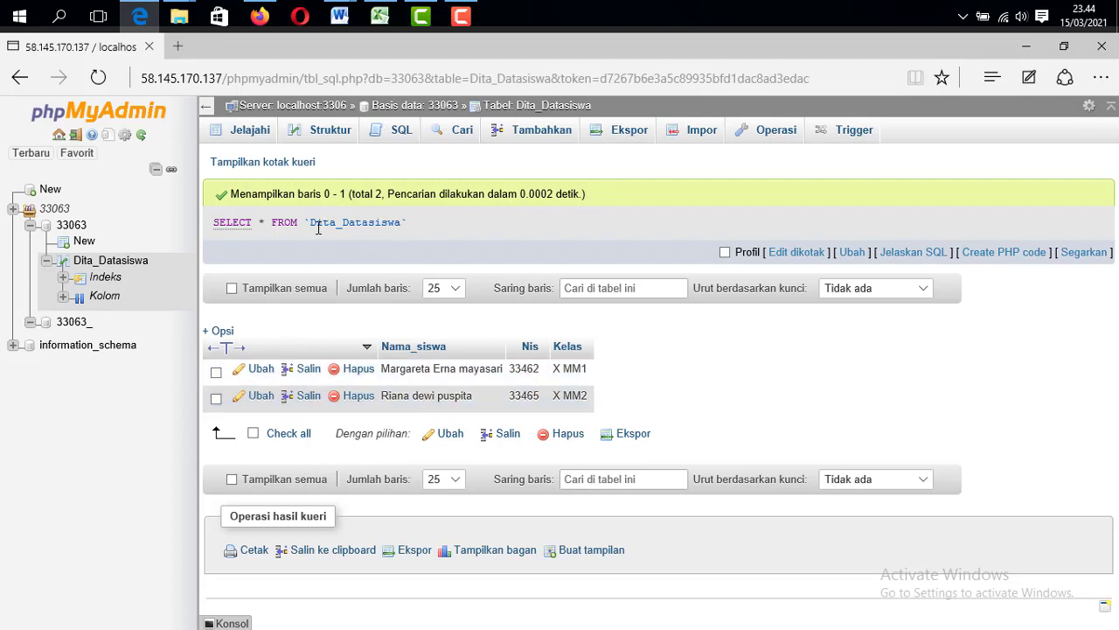
Run SELECT `Nis` FROM `Dita_Datasiswa` without WHERE 1, returning only the two Nis values
{"action": "left_click", "coordinate": [398, 133]}
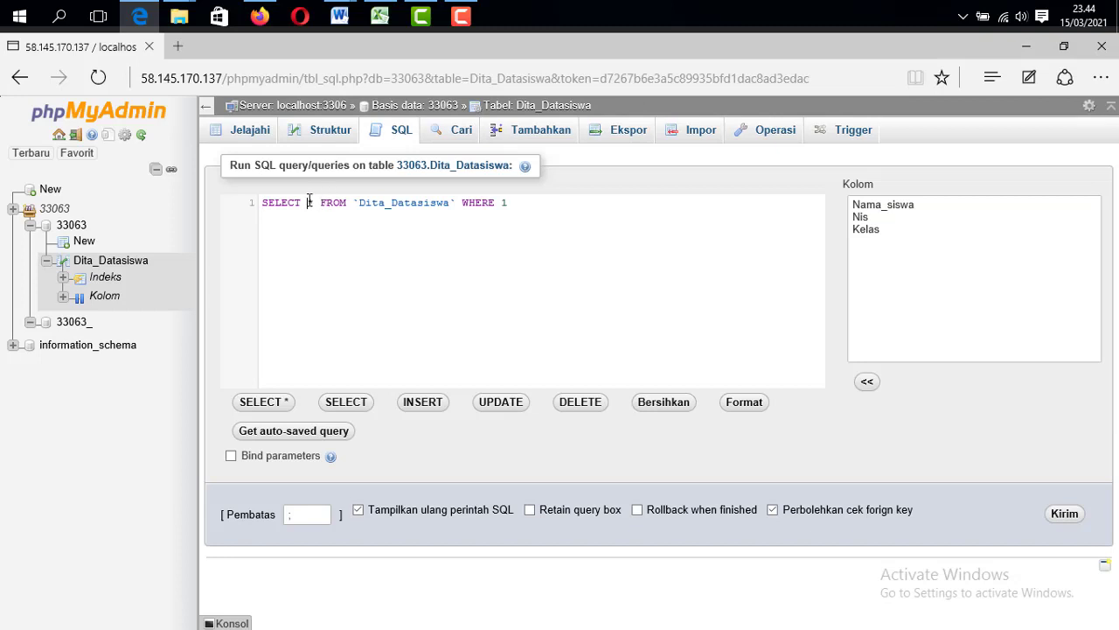
{"action": "left_click_drag", "start_coordinate": [308, 202], "coordinate": [313, 200]}
{"action": "left_click", "coordinate": [862, 218]}
{"action": "left_click", "coordinate": [863, 219]}
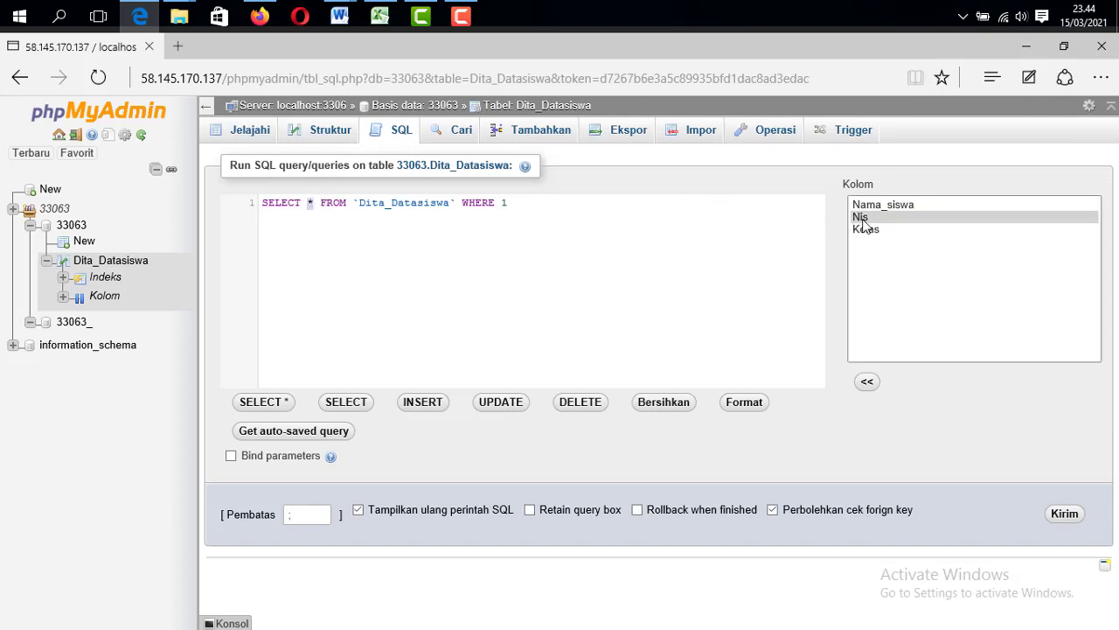
{"action": "double_click", "coordinate": [862, 219]}
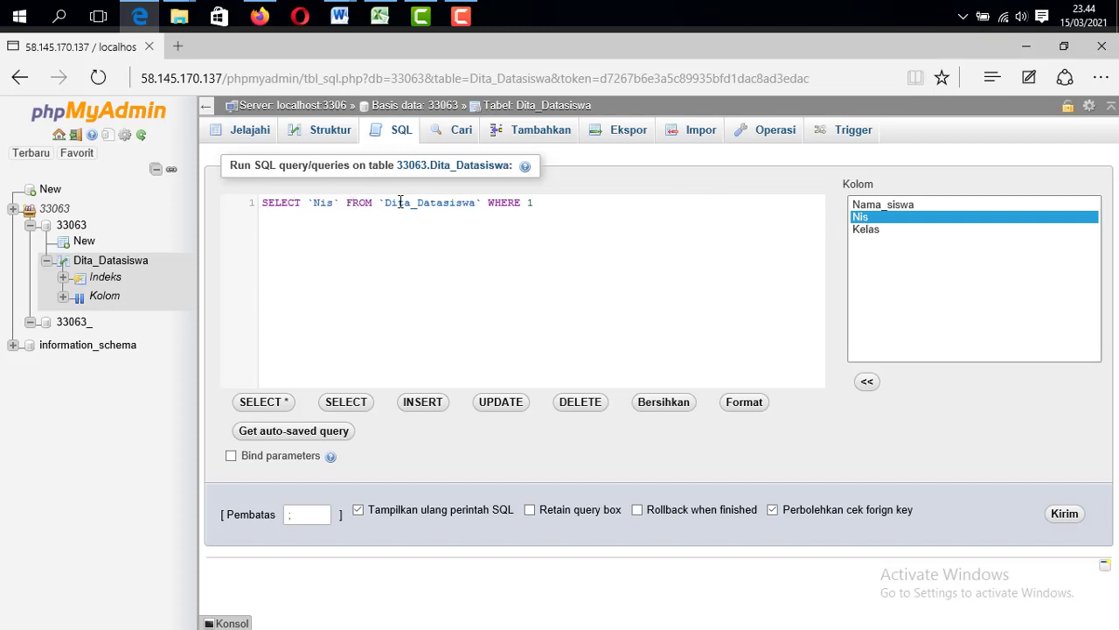
{"action": "triple_click", "coordinate": [546, 201]}
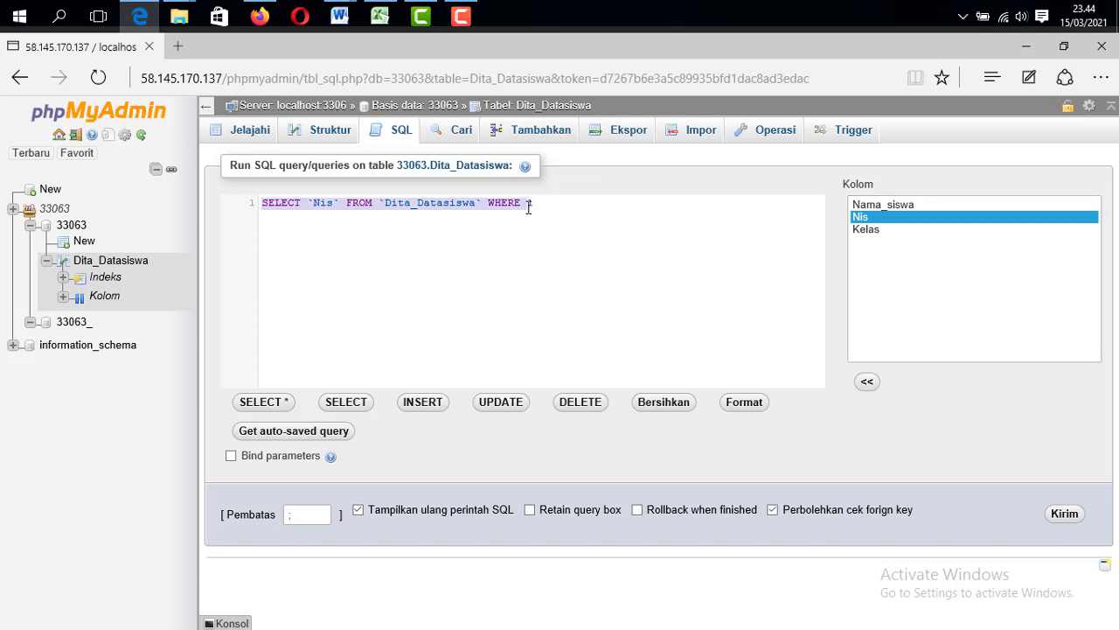
{"action": "left_click", "coordinate": [542, 208]}
{"action": "left_click_drag", "start_coordinate": [532, 205], "coordinate": [488, 202]}
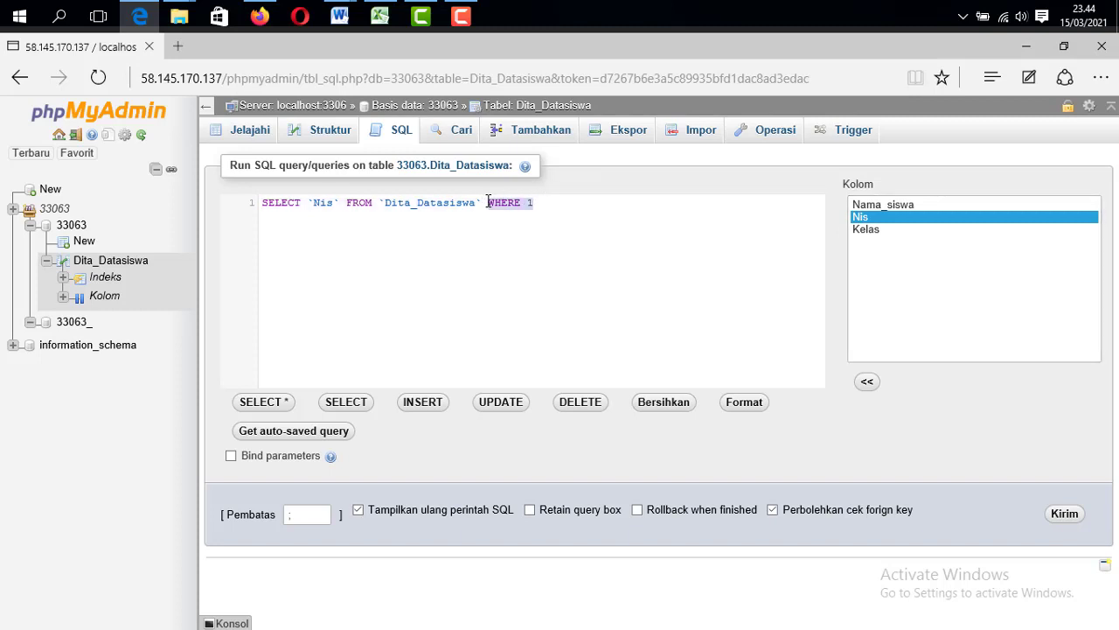
{"action": "key", "text": "BackSpace"}
{"action": "left_click", "coordinate": [1076, 521]}
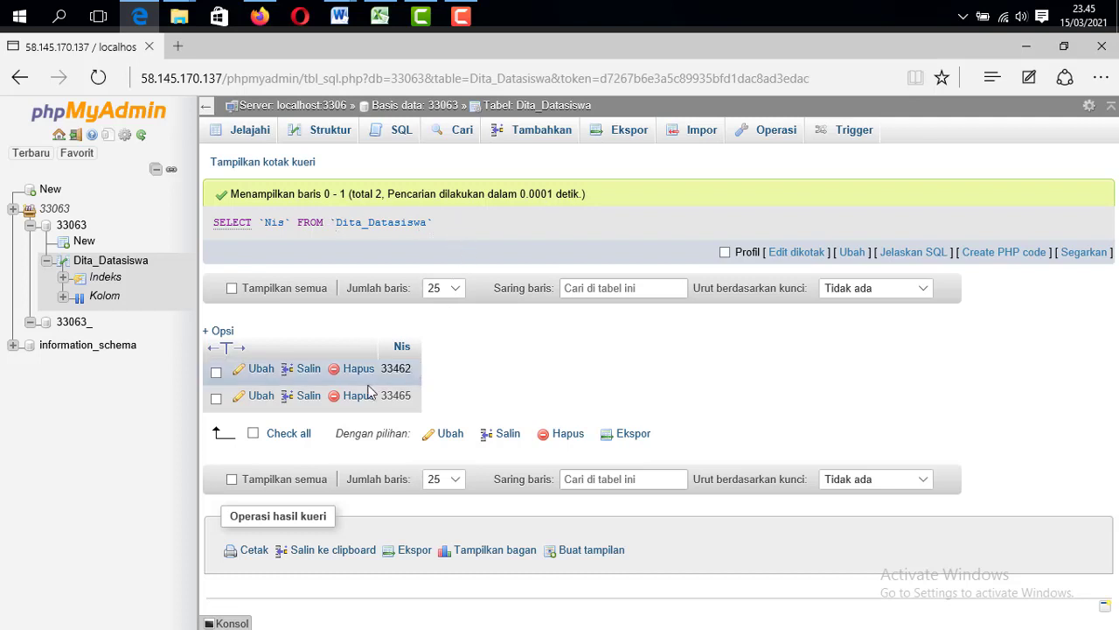
Fill the insert form with the new student's name, Nis 33466 and Kelas X MM1, and submit
{"action": "left_click", "coordinate": [529, 136]}
{"action": "left_click", "coordinate": [631, 194]}
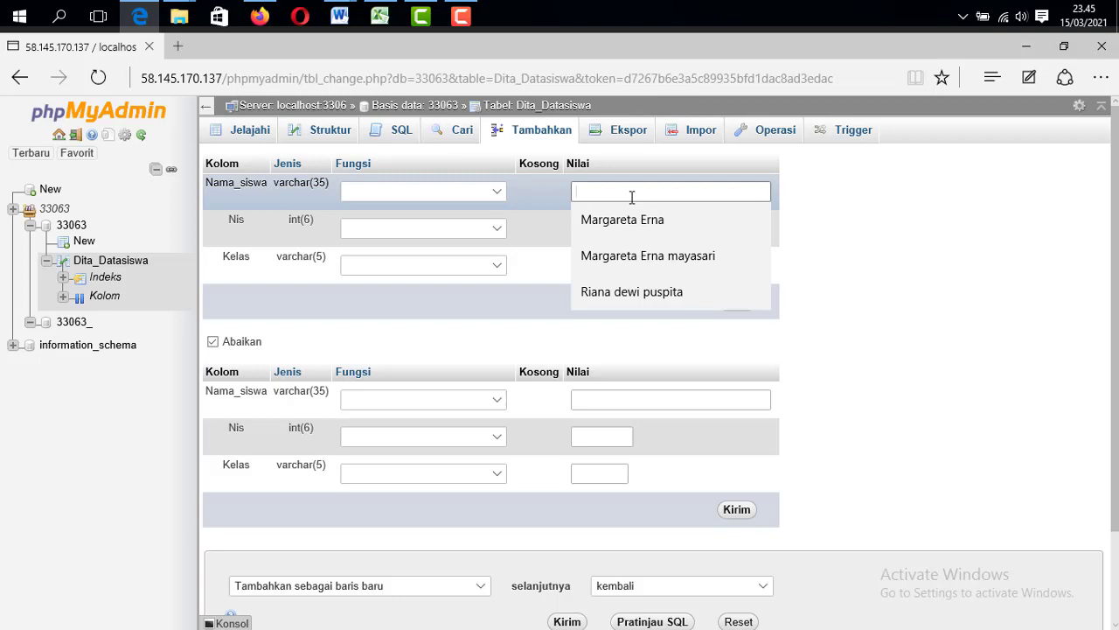
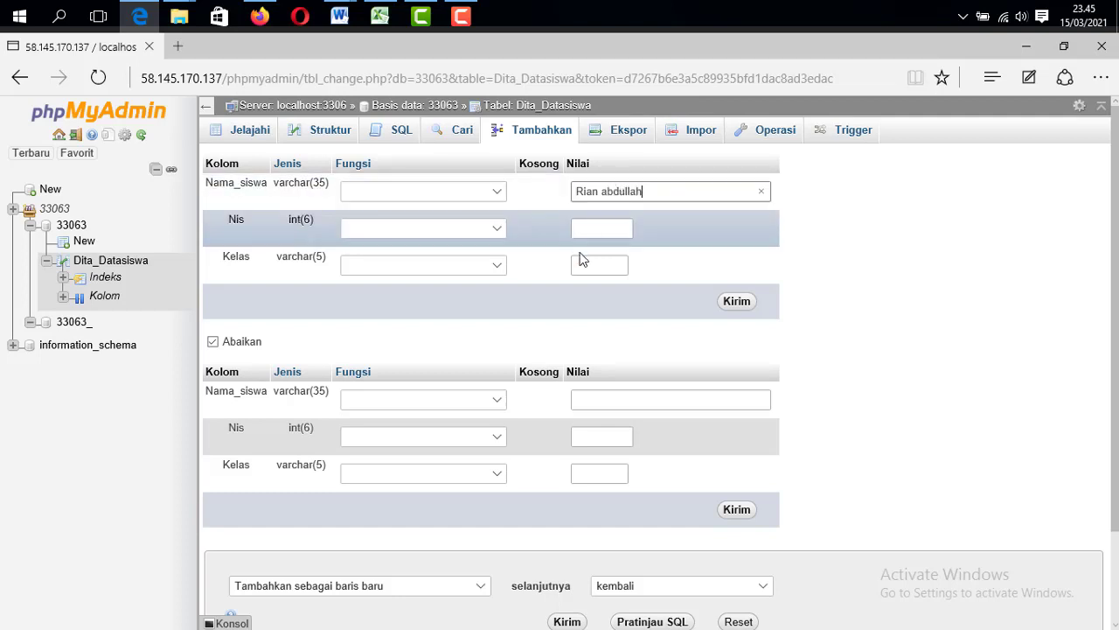
{"action": "left_click", "coordinate": [594, 229]}
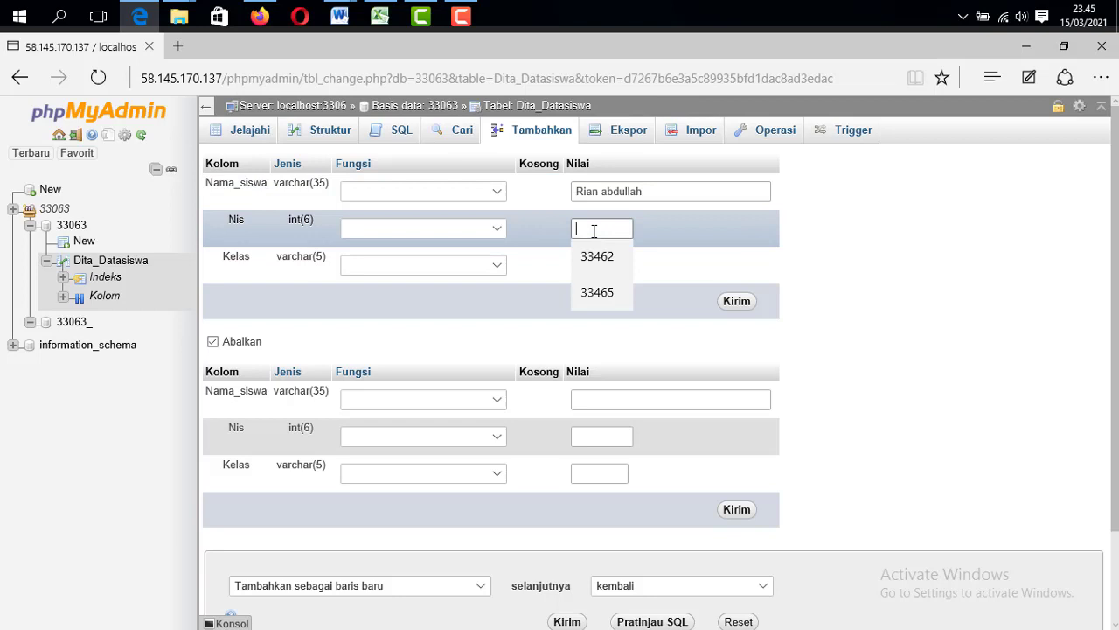
{"action": "left_click", "coordinate": [598, 294]}
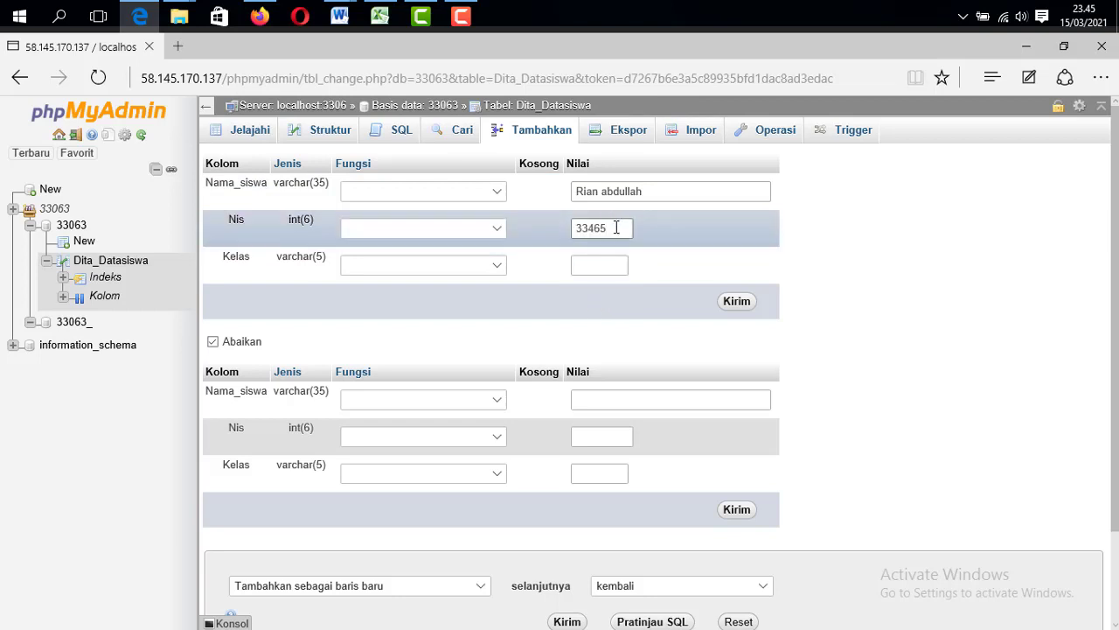
{"action": "key", "text": "BackSpace"}
{"action": "type", "text": "6"}
{"action": "left_click", "coordinate": [595, 267]}
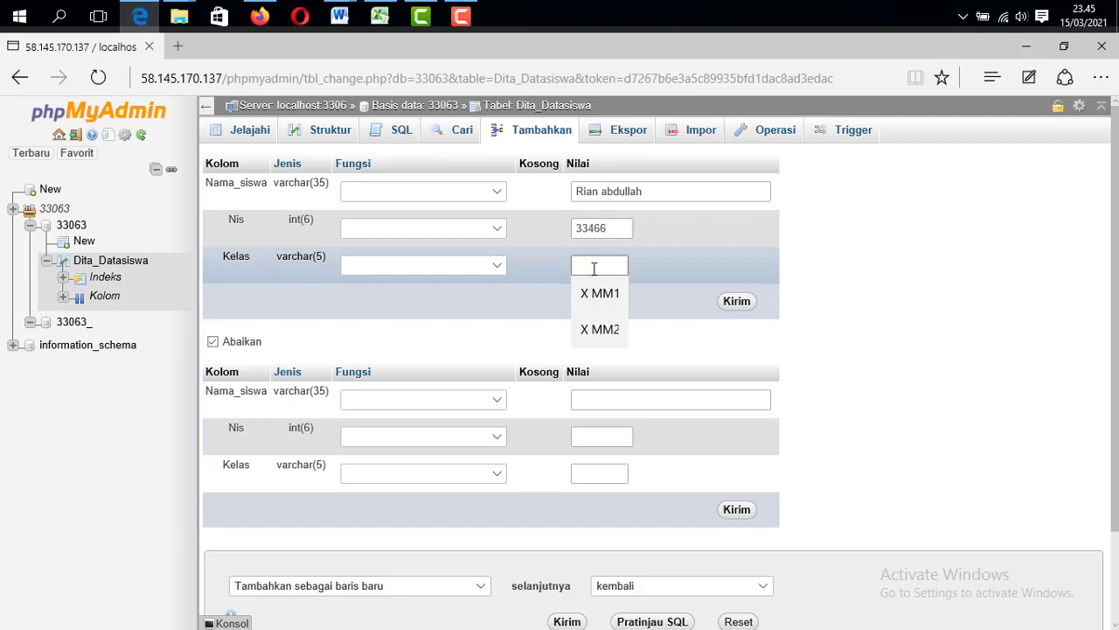
{"action": "type", "text": "X MM1"}
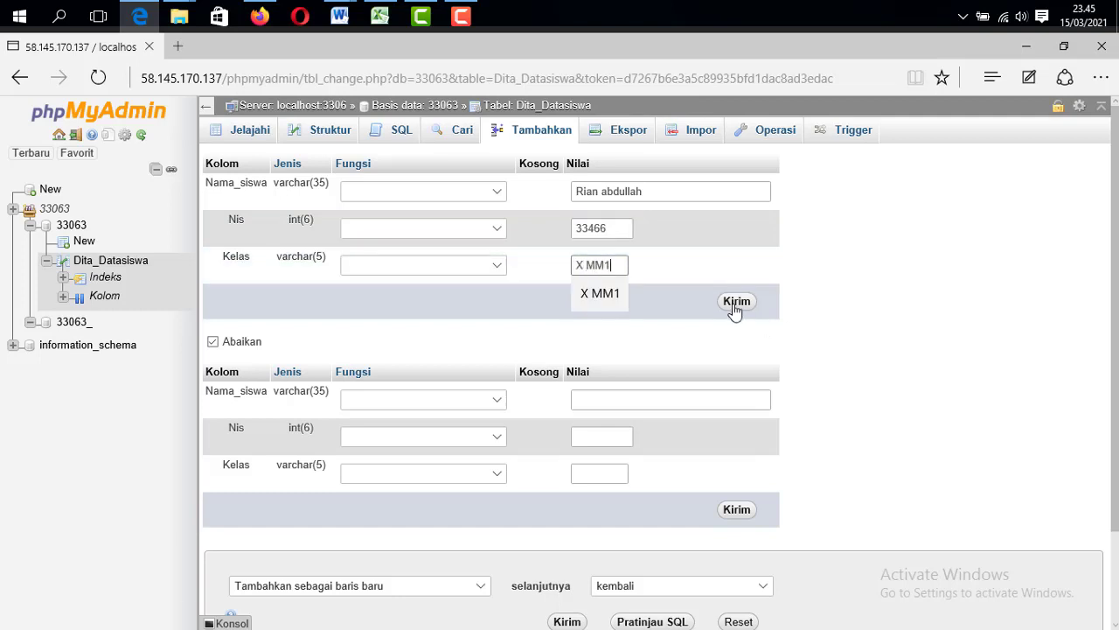
{"action": "left_click", "coordinate": [736, 303]}
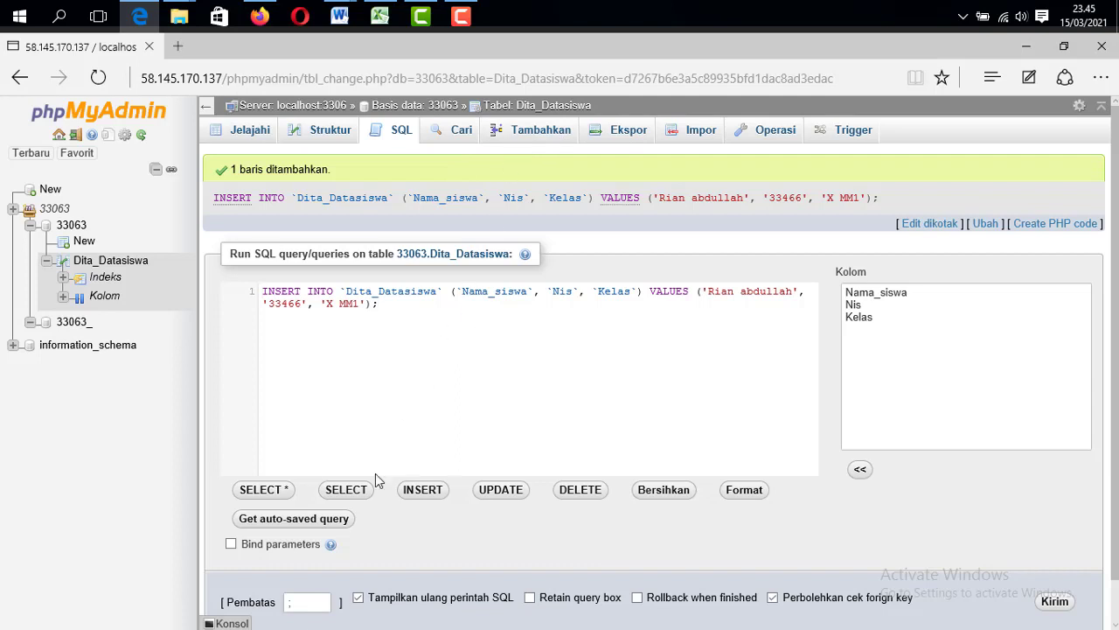
Run a query selecting Kelas where Kelas equals 'XMM1', which returns no rows
{"action": "left_click", "coordinate": [280, 492]}
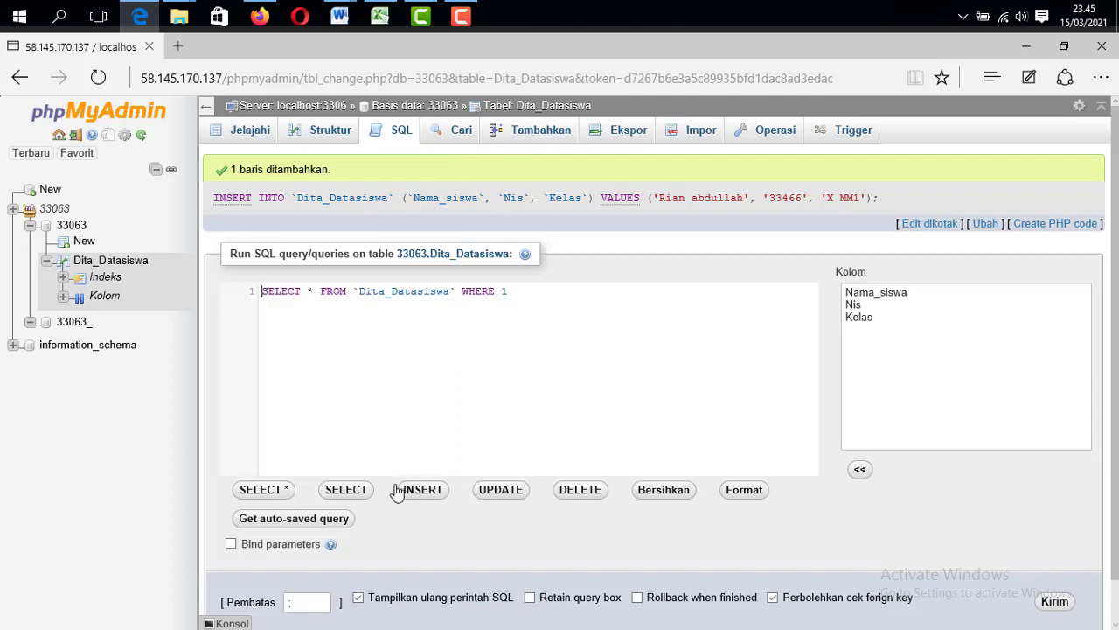
{"action": "left_click", "coordinate": [362, 493]}
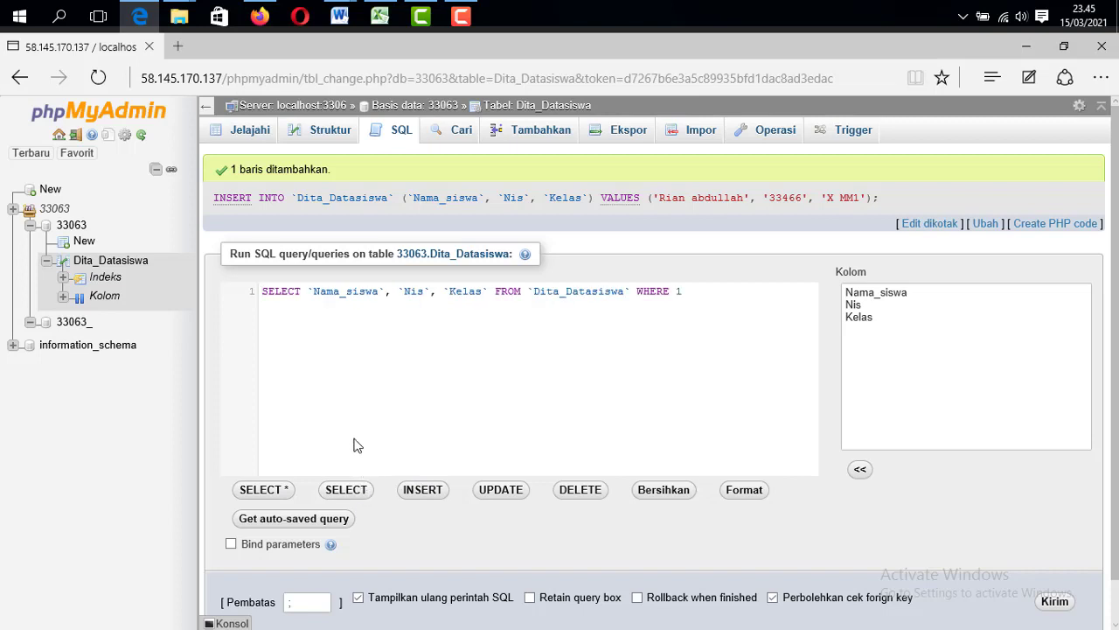
{"action": "left_click", "coordinate": [281, 489]}
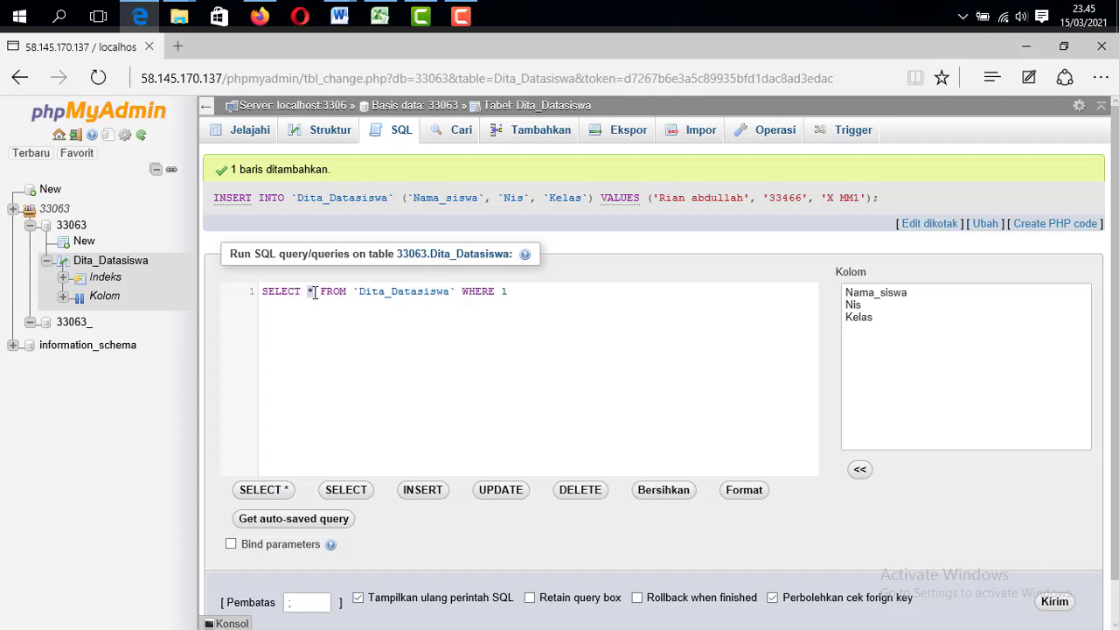
{"action": "double_click", "coordinate": [859, 317]}
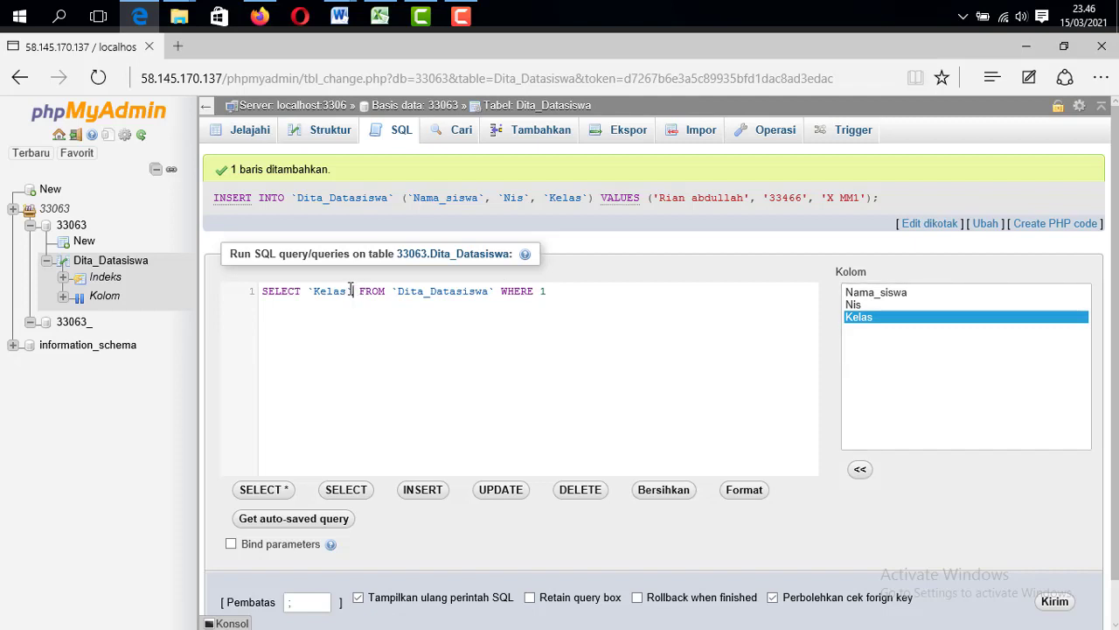
{"action": "left_click_drag", "start_coordinate": [353, 291], "coordinate": [308, 291]}
{"action": "left_click_drag", "start_coordinate": [399, 291], "coordinate": [496, 293]}
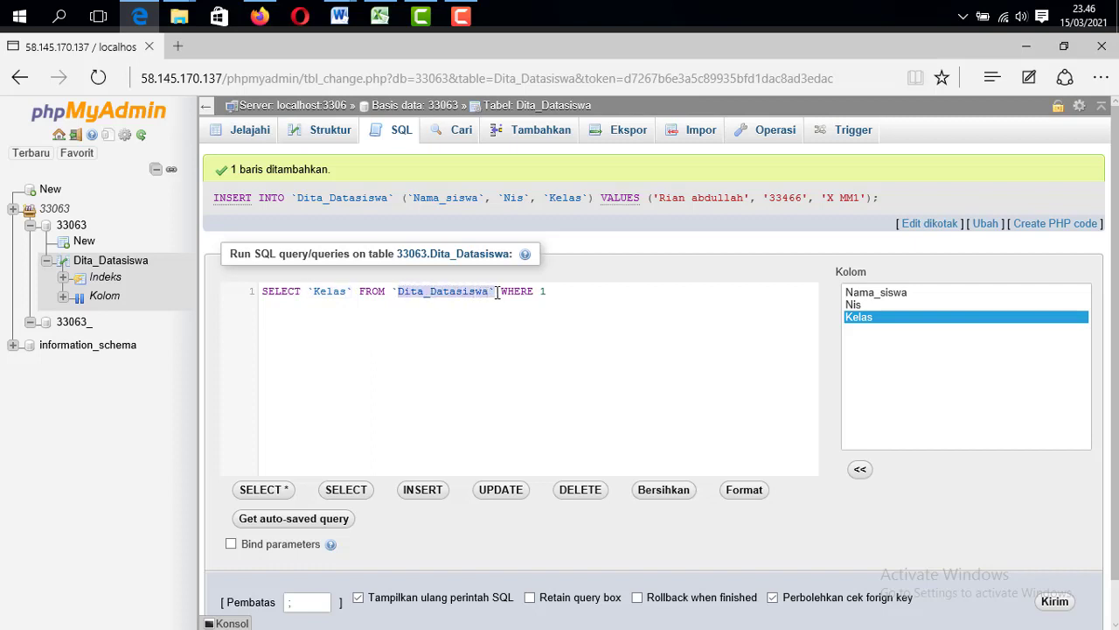
{"action": "left_click", "coordinate": [542, 290]}
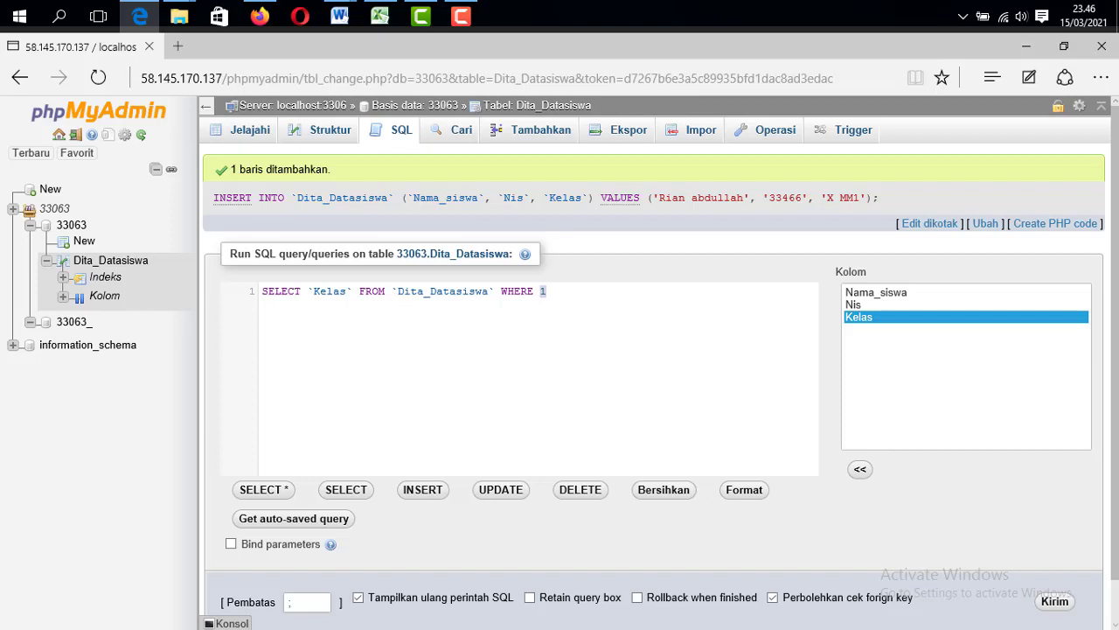
{"action": "double_click", "coordinate": [886, 318]}
{"action": "type", "text": "'"}
{"action": "type", "text": "XMM1\""}
{"action": "left_click", "coordinate": [1055, 601]}
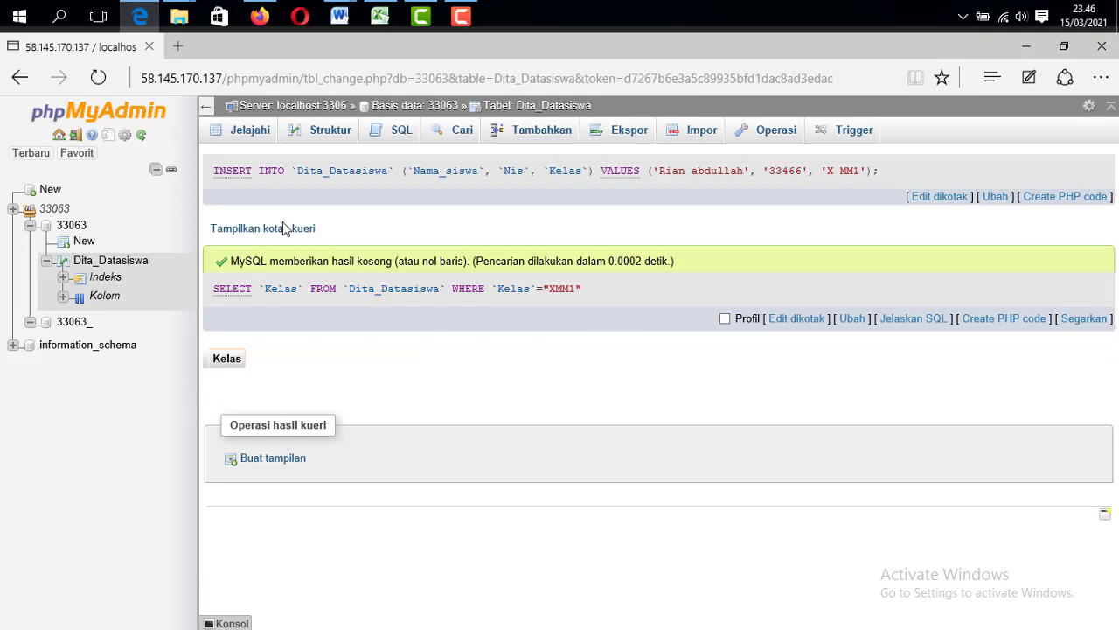
View the Struktur and Jelajahi tabs, dismiss the server error, then return to the SQL editor
{"action": "left_click", "coordinate": [400, 131]}
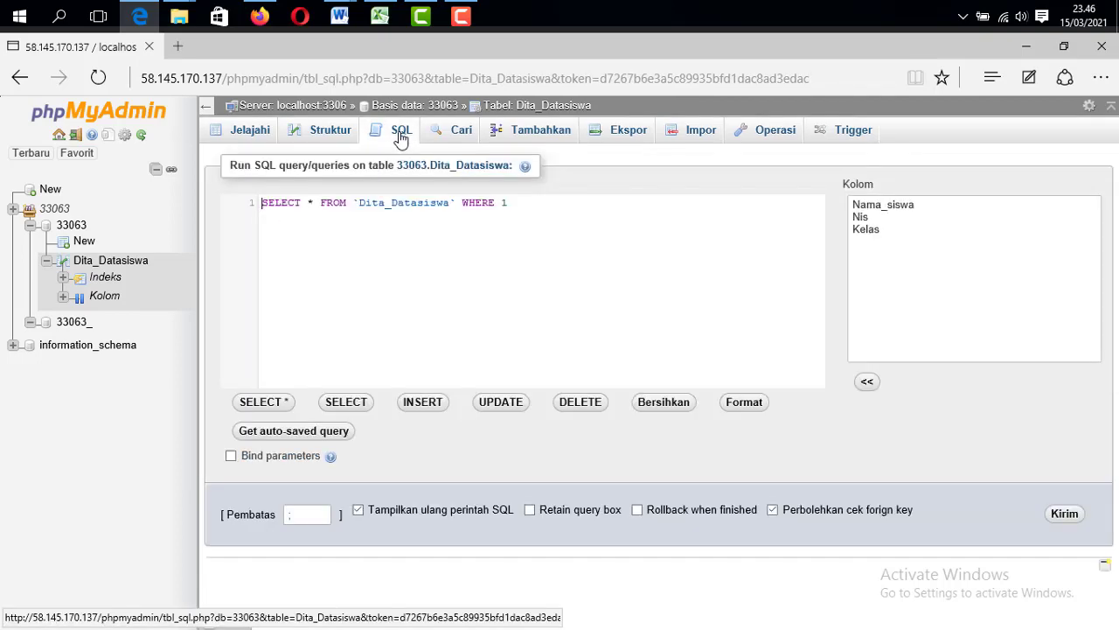
{"action": "left_click", "coordinate": [307, 136]}
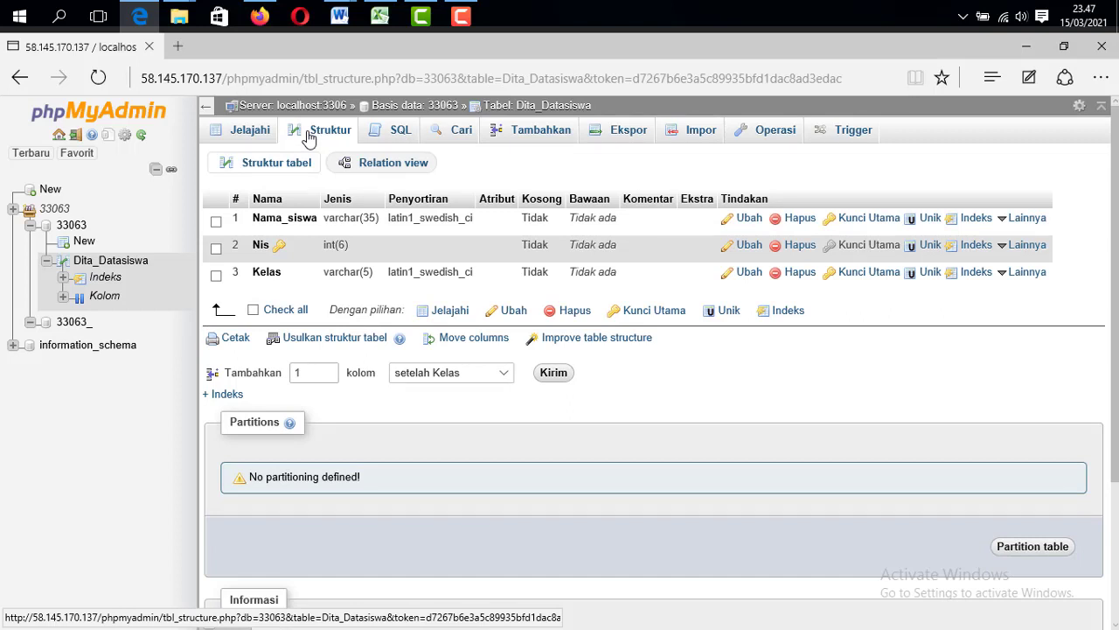
{"action": "left_click", "coordinate": [254, 135]}
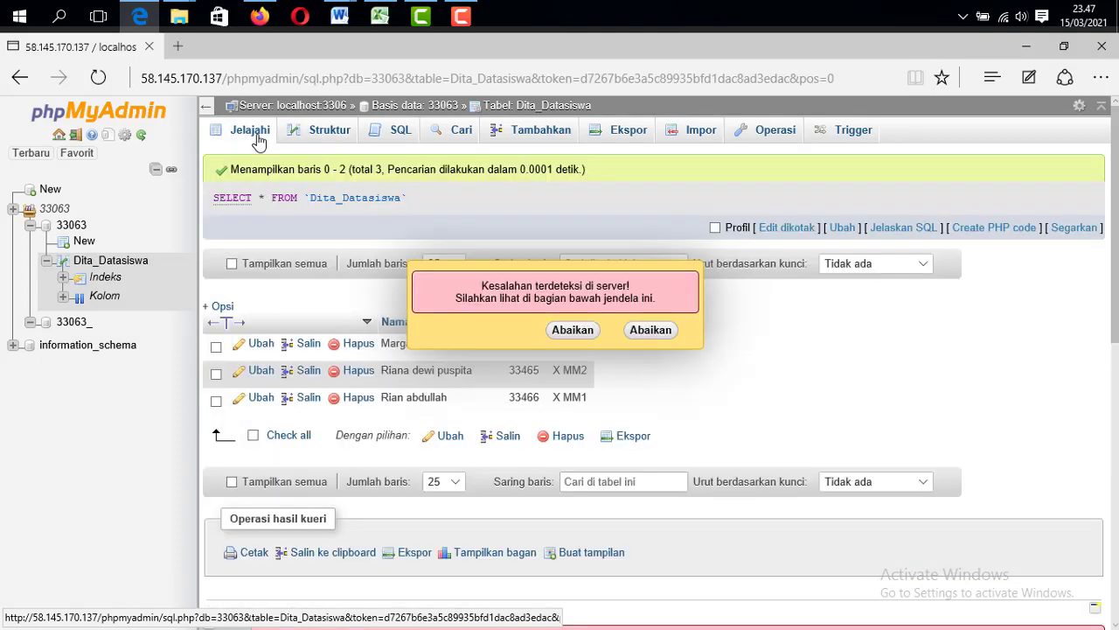
{"action": "left_click", "coordinate": [645, 332]}
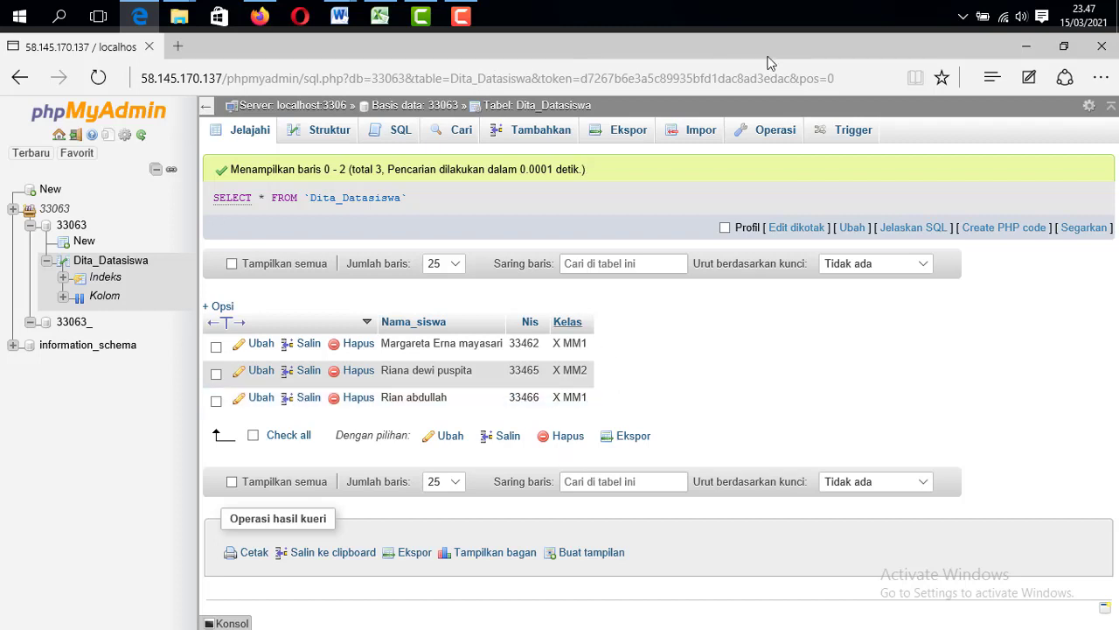
{"action": "left_click", "coordinate": [399, 133]}
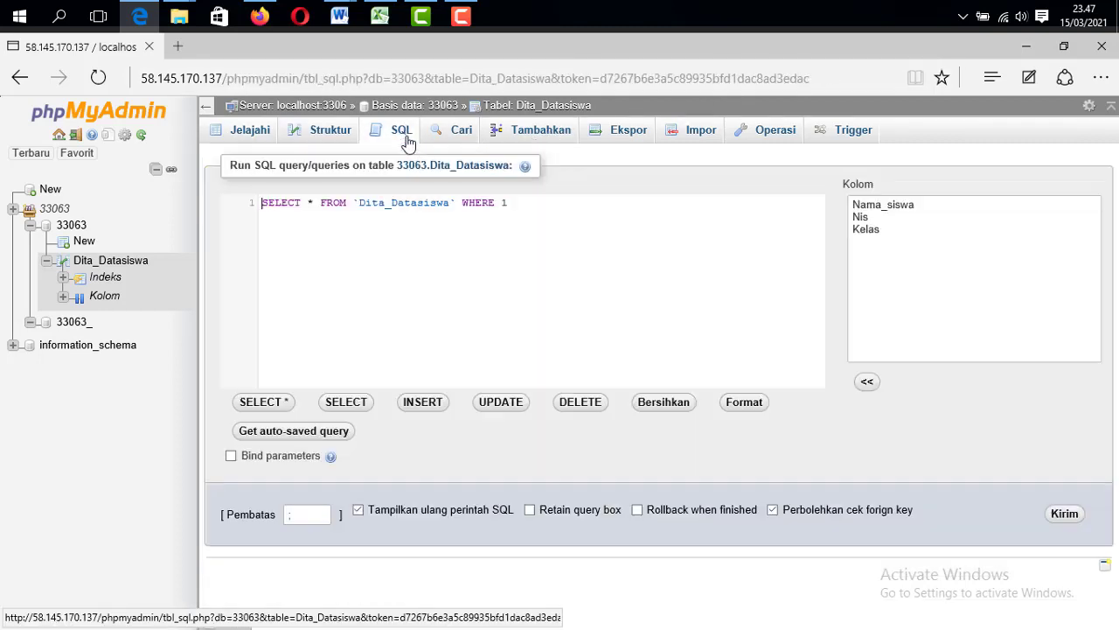
Run SELECT `Kelas` FROM `Dita_Datasiswa` WHERE `Kelas`="X MM1", returning two rows
{"action": "double_click", "coordinate": [311, 203]}
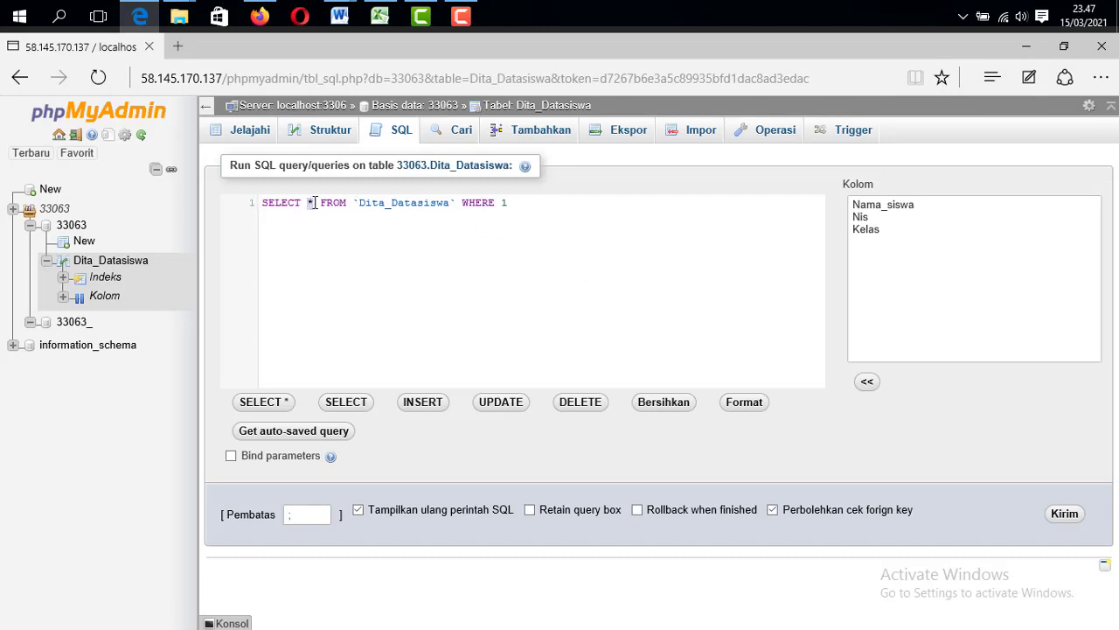
{"action": "double_click", "coordinate": [884, 231]}
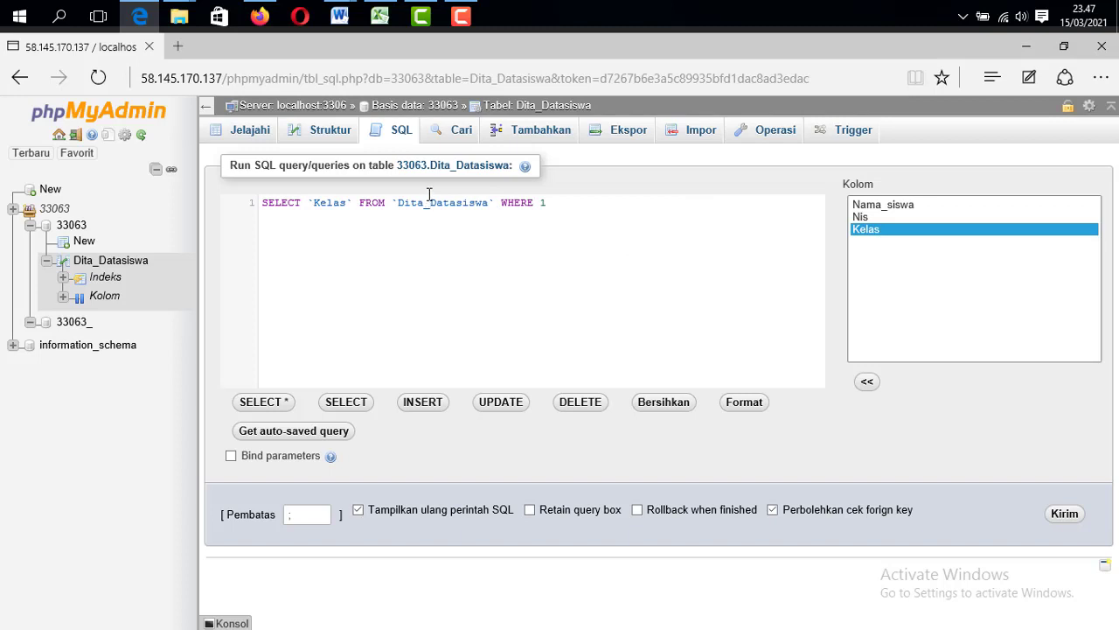
{"action": "left_click", "coordinate": [543, 202]}
{"action": "key", "text": "BackSpace"}
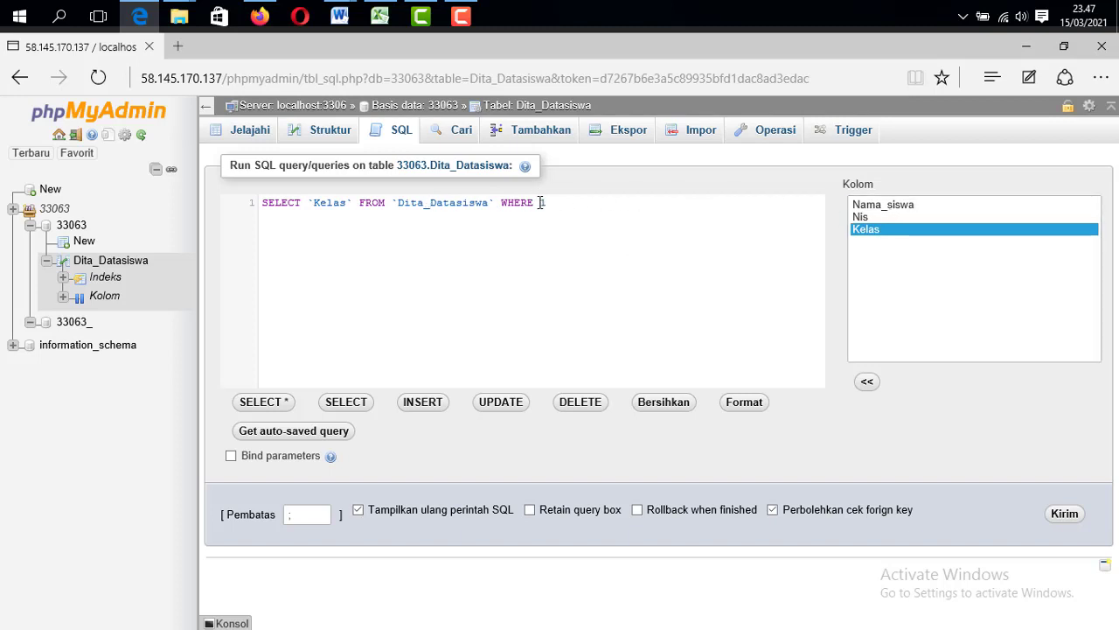
{"action": "key", "text": "ctrl+z"}
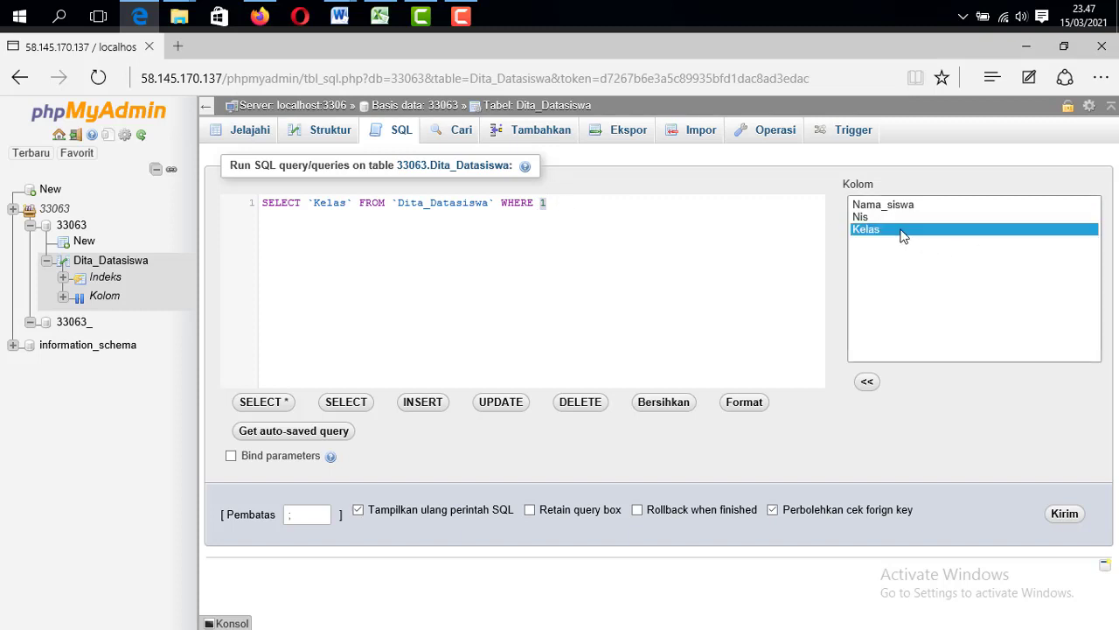
{"action": "double_click", "coordinate": [904, 235]}
{"action": "left_click", "coordinate": [667, 204]}
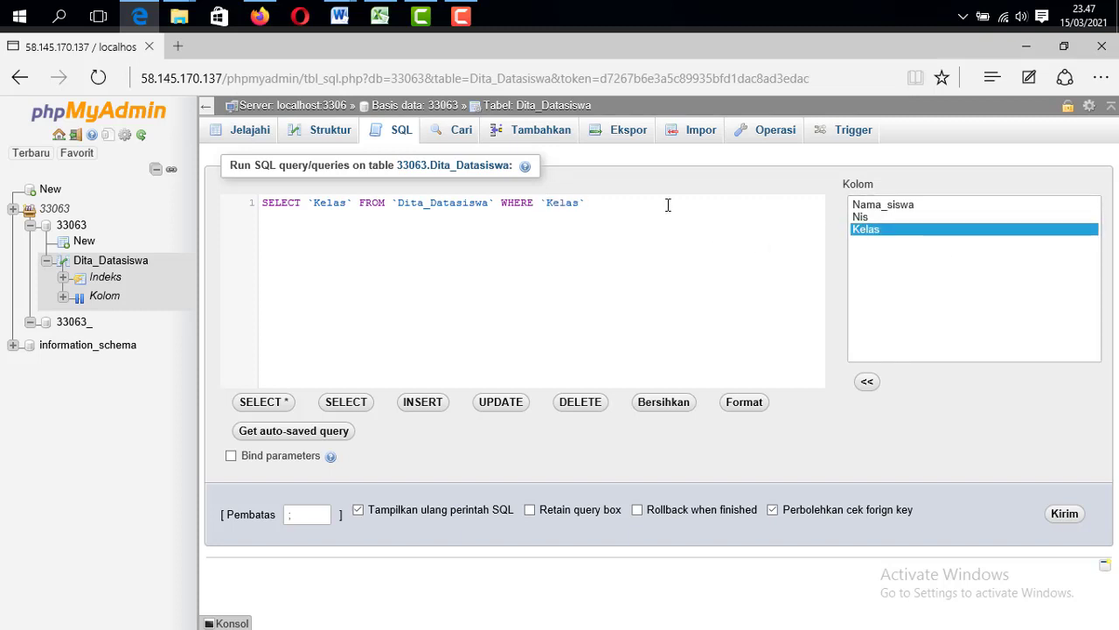
{"action": "type", "text": "=\"X MM1"}
{"action": "left_click", "coordinate": [1064, 514]}
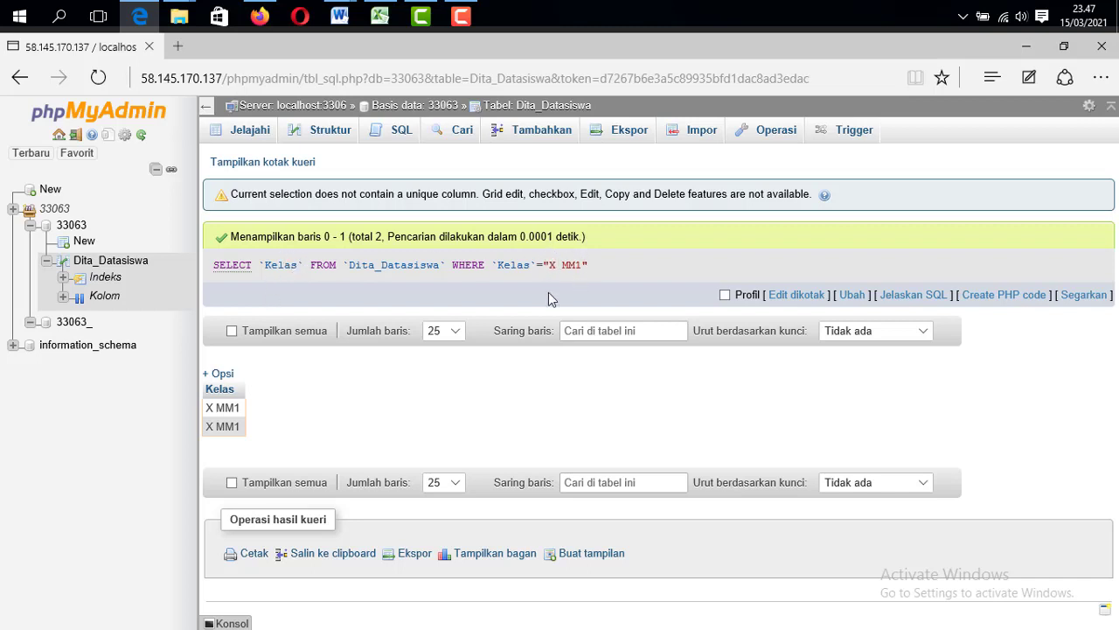
Run SELECT * FROM `Dita_Datasiswa` WHERE `Kelas`="X MM1" to list both X MM1 students
{"action": "left_click", "coordinate": [399, 131]}
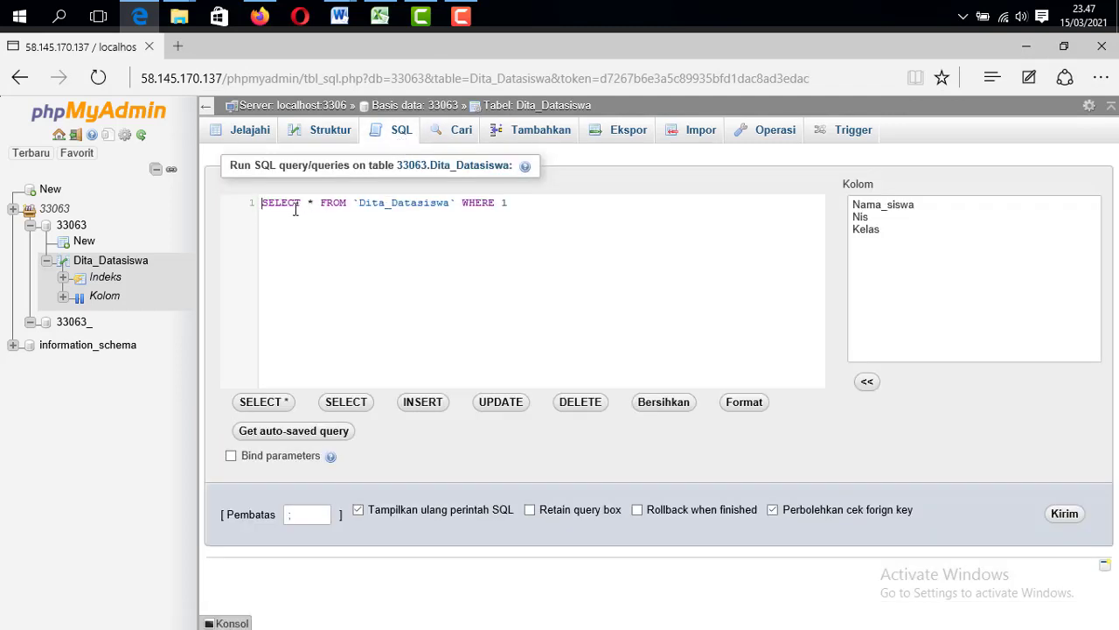
{"action": "left_click", "coordinate": [314, 199], "text": "shift"}
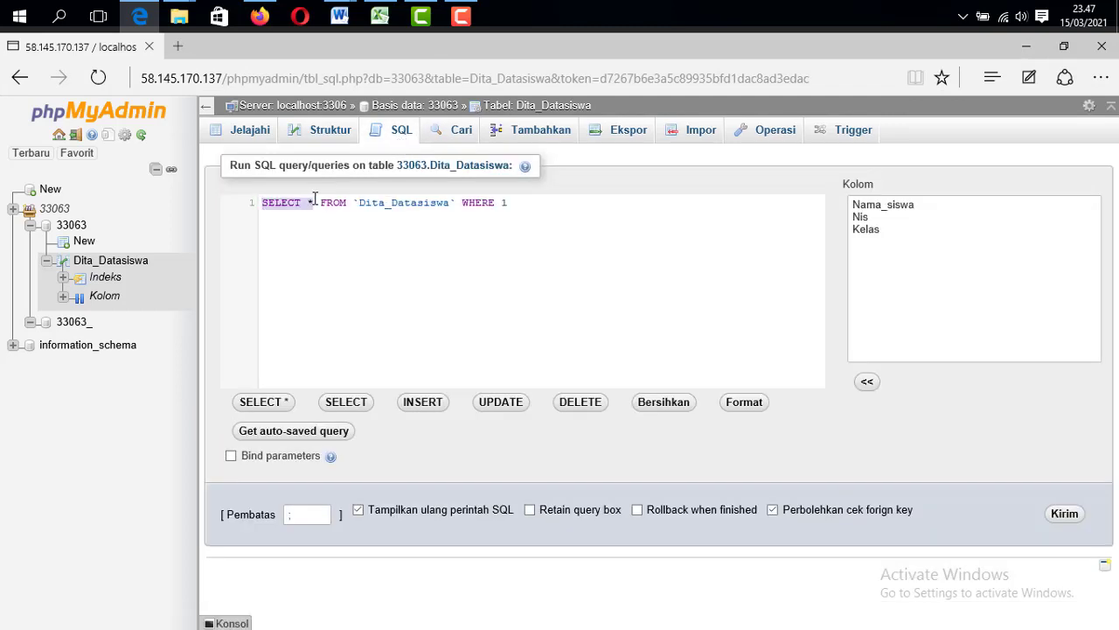
{"action": "left_click", "coordinate": [298, 202]}
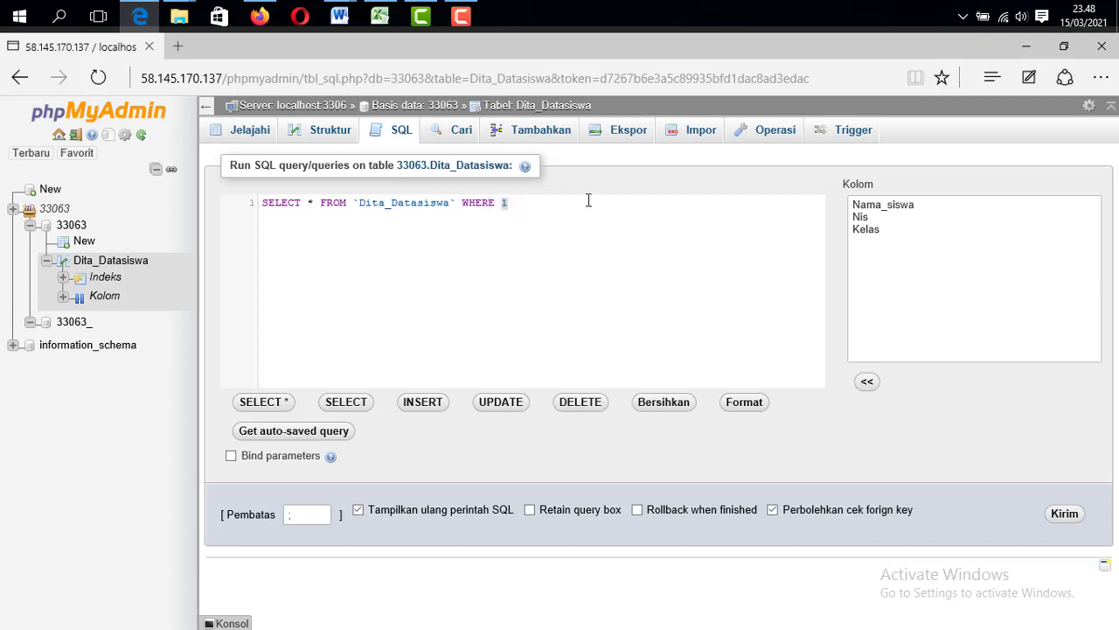
{"action": "left_click", "coordinate": [865, 229]}
{"action": "double_click", "coordinate": [865, 230]}
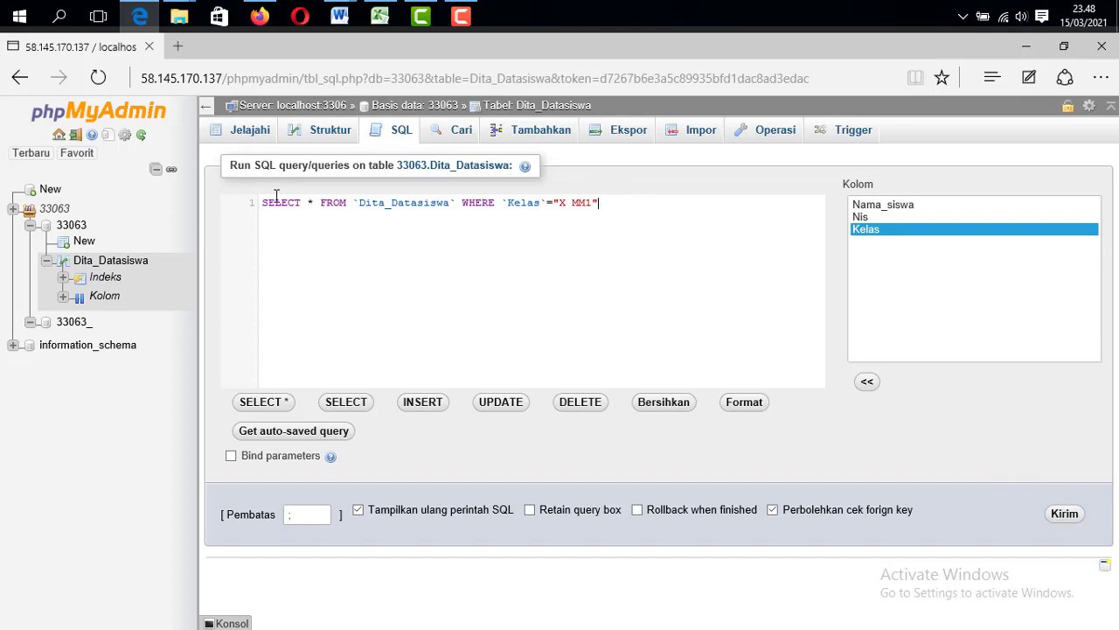
{"action": "left_click", "coordinate": [1065, 514]}
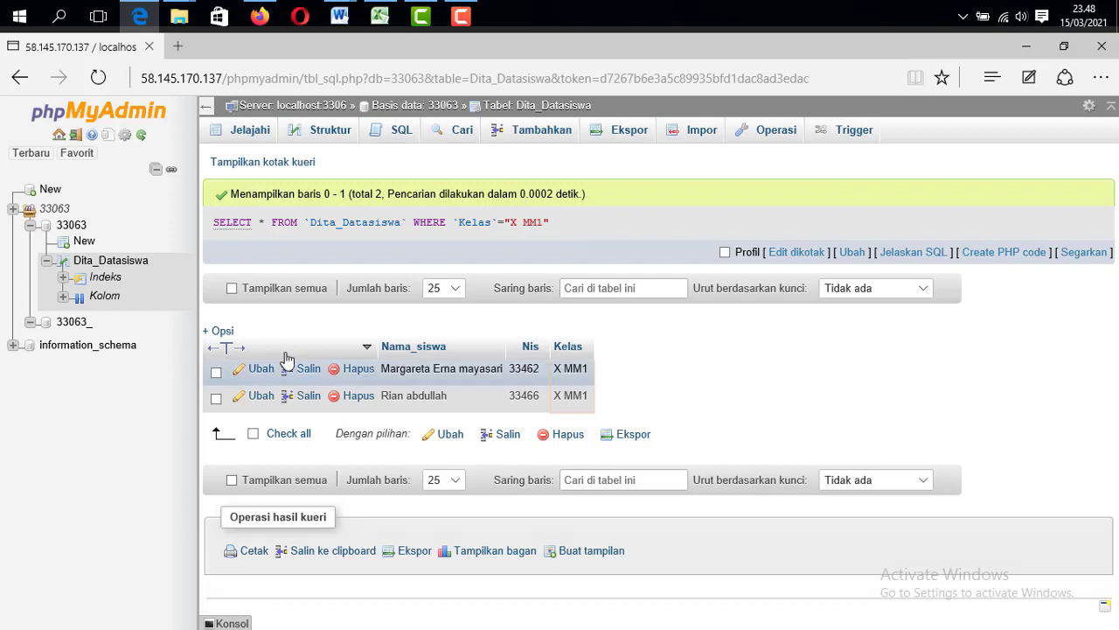
{"action": "mouse_move", "coordinate": [468, 9]}
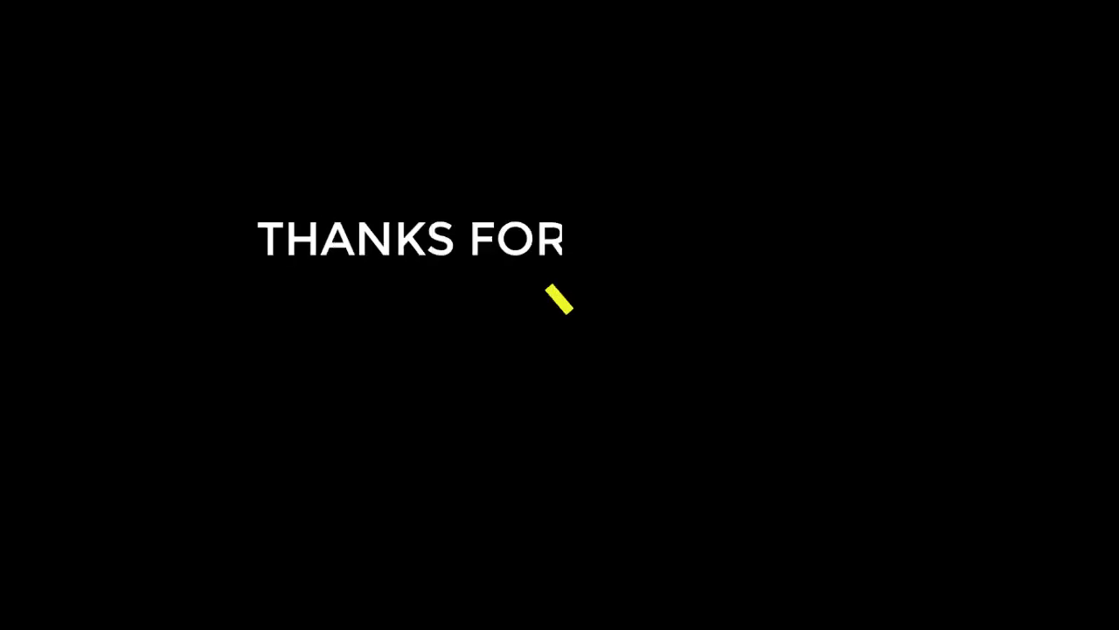